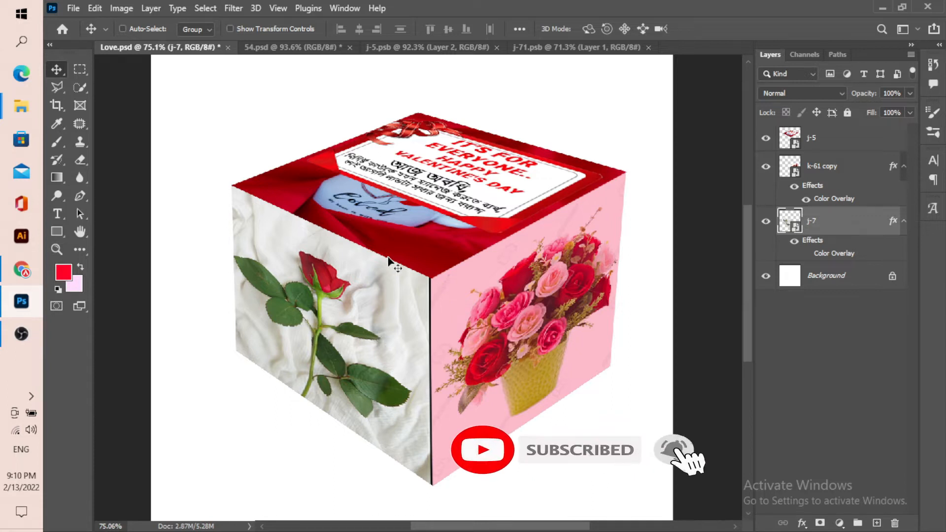
pyautogui.scroll(-3, 403, 292)
pyautogui.scroll(1, 403, 292)
pyautogui.scroll(-1, 400, 285)
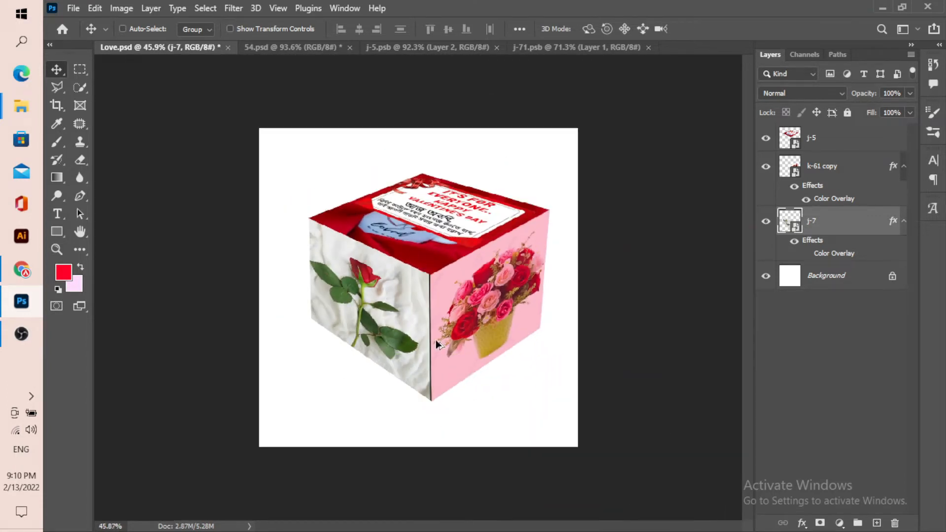
pyautogui.scroll(-1, 417, 299)
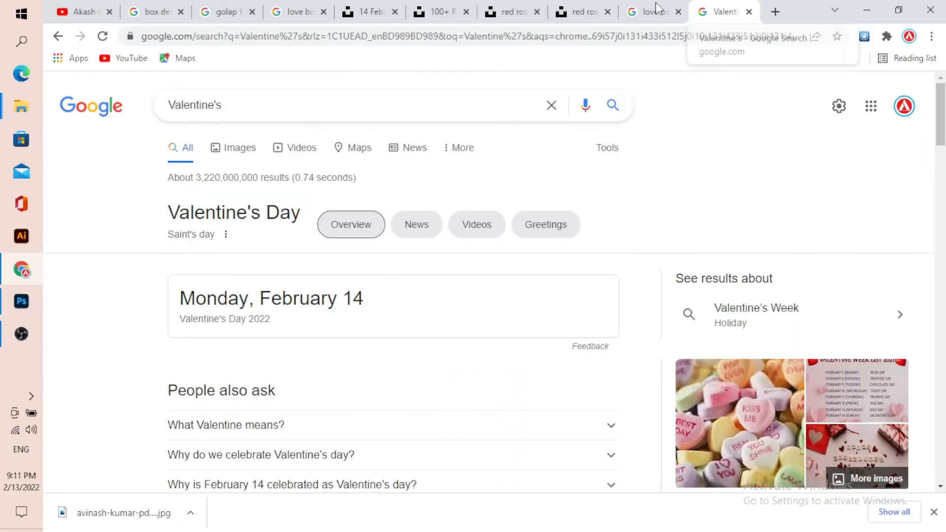
# Switch to Chrome and copy the green gift box image from the "love box design" image search results.
pyautogui.click(650, 11)
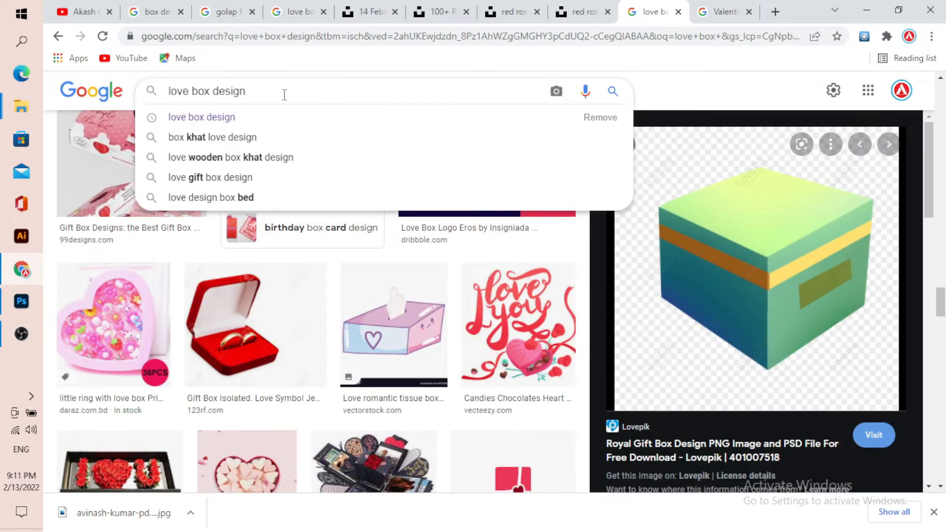
pyautogui.scroll(-5, 773, 295)
pyautogui.scroll(5, 770, 269)
pyautogui.rightClick(764, 252)
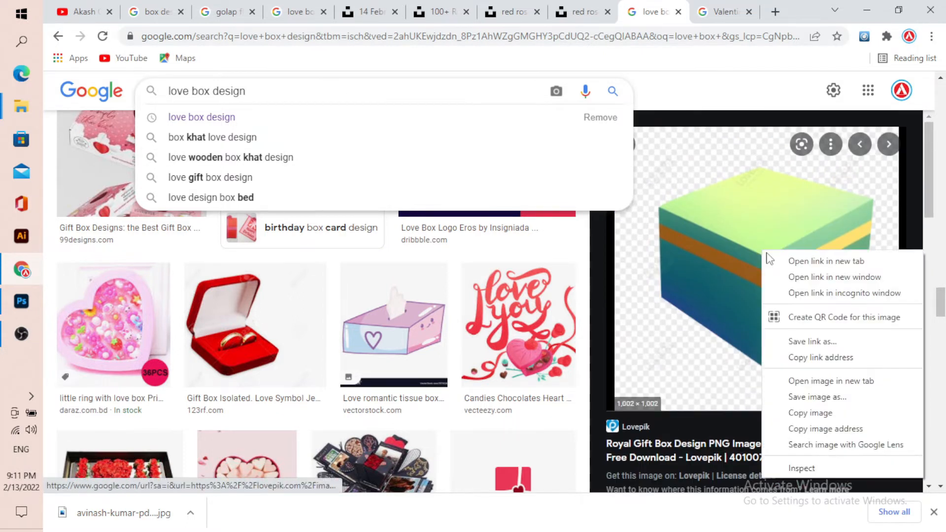
pyautogui.click(810, 413)
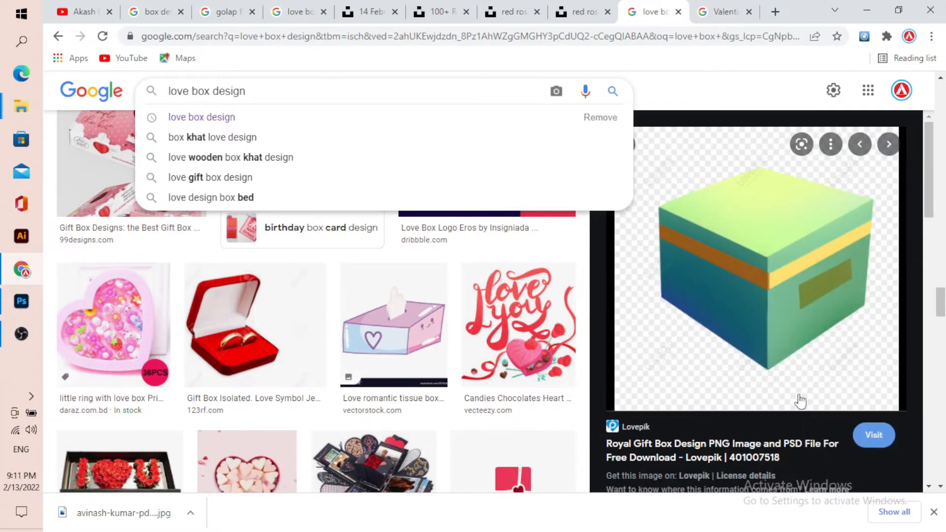
# Switch to Photoshop, create a 1002 x 1002 px document at 72 ppi with a white background, and dock its window among the open documents.
pyautogui.click(21, 301)
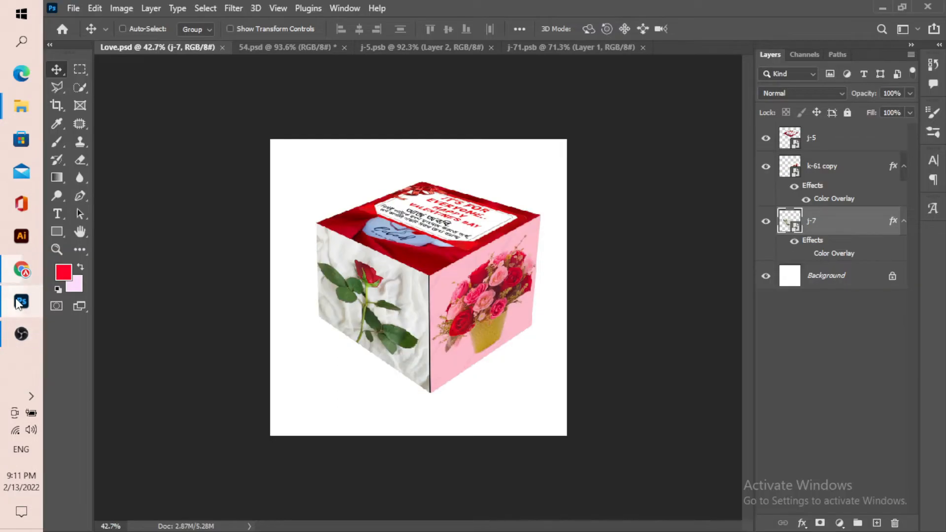
pyautogui.click(70, 9)
pyautogui.press('Escape')
pyautogui.hotkey('ctrl', 'n')
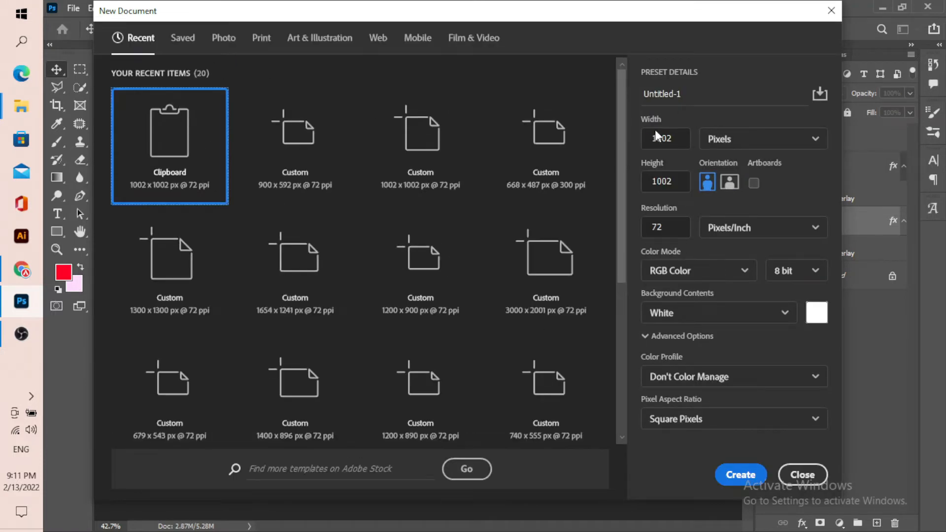
pyautogui.click(740, 475)
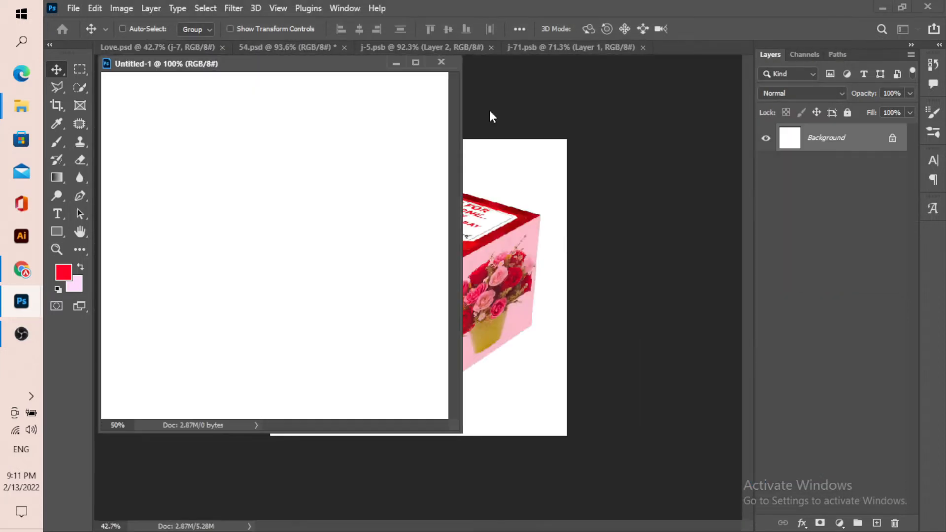
pyautogui.moveTo(334, 64); pyautogui.dragTo(468, 54)
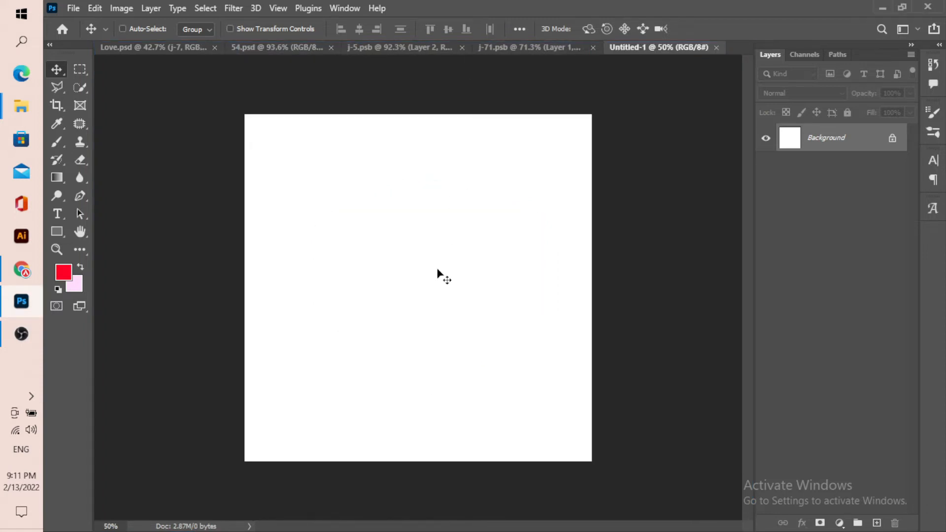
# Paste the copied gift box image into the new document and lock its layer completely.
pyautogui.scroll(-3, 413, 270)
pyautogui.scroll(3, 413, 271)
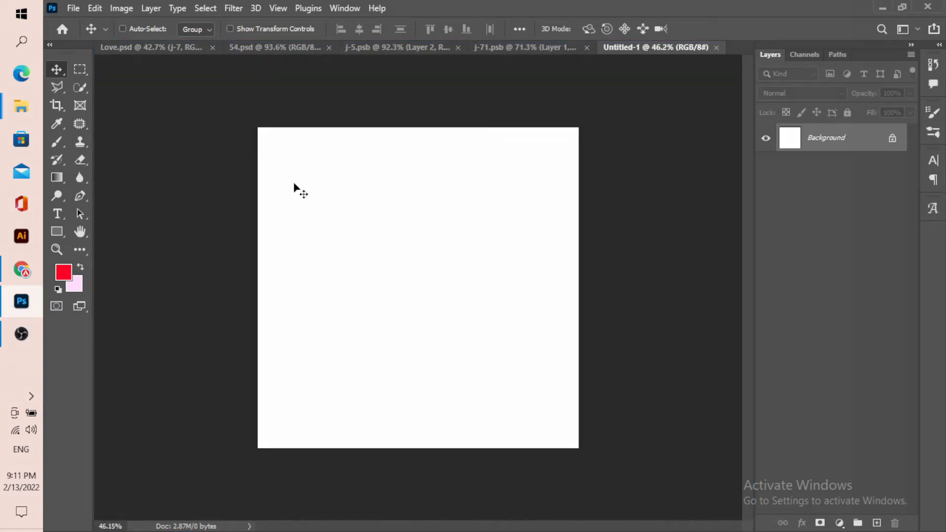
pyautogui.click(69, 8)
pyautogui.moveTo(95, 8)
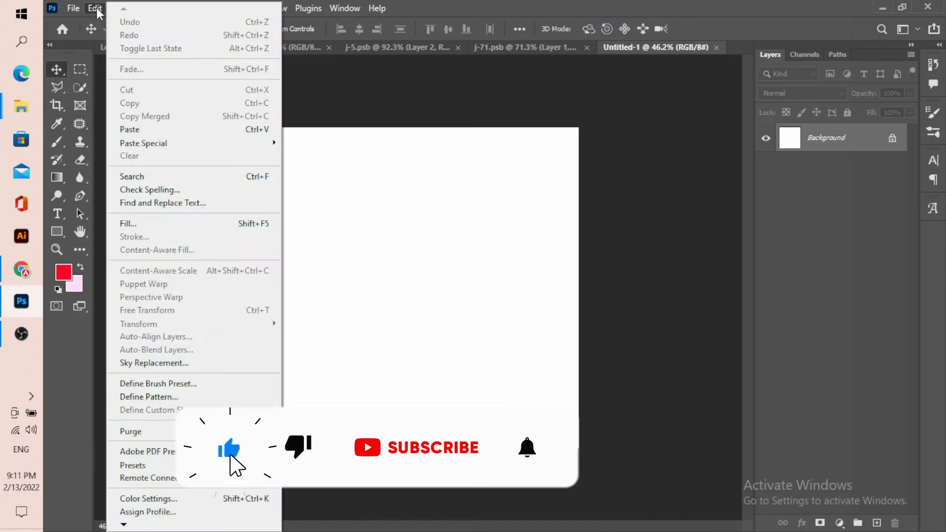
pyautogui.click(145, 130)
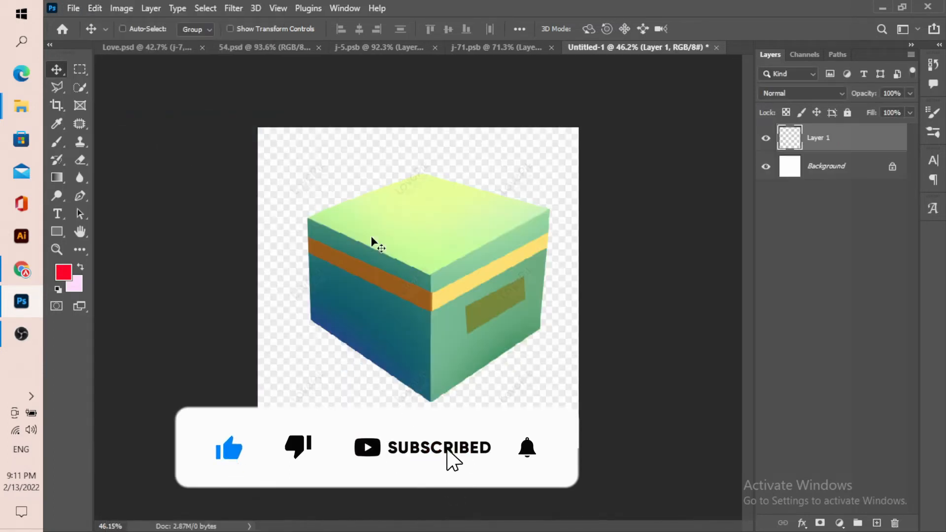
pyautogui.scroll(-2, 399, 271)
pyautogui.scroll(4, 408, 270)
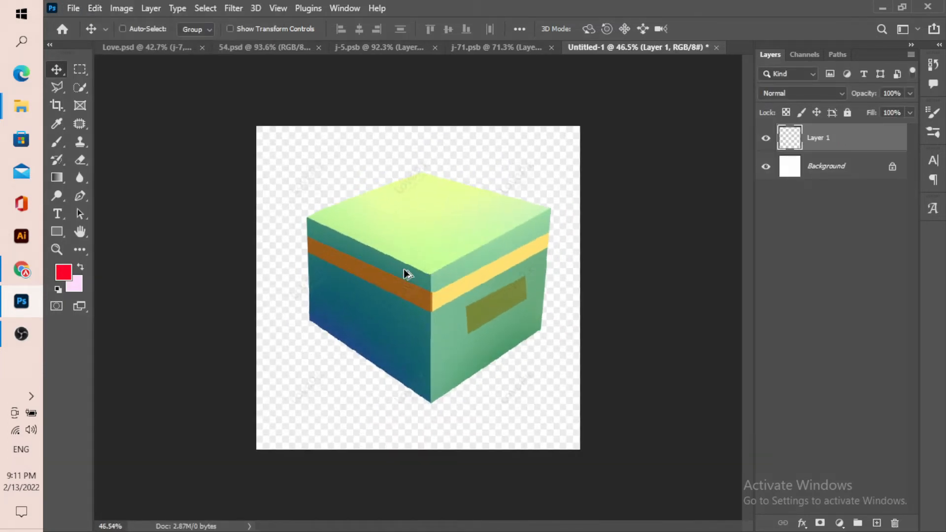
pyautogui.scroll(1, 417, 274)
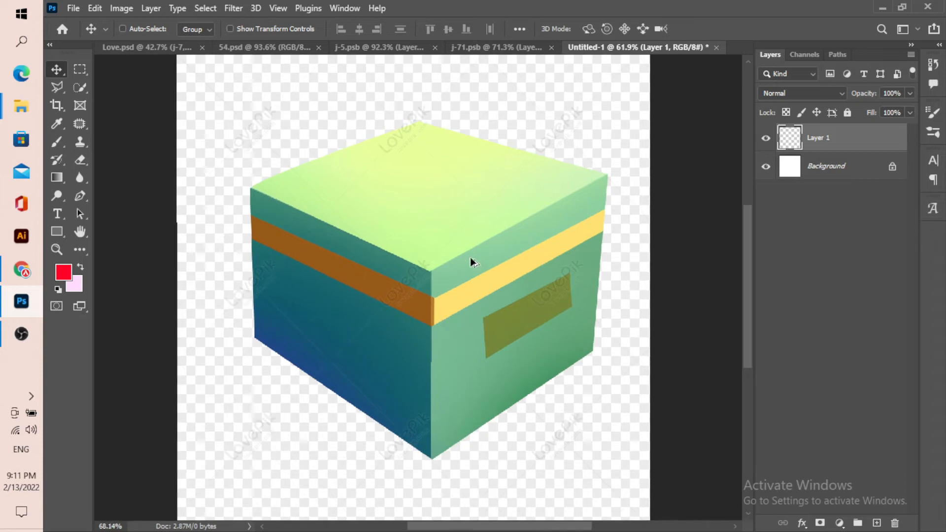
pyautogui.click(846, 112)
pyautogui.scroll(-3, 510, 203)
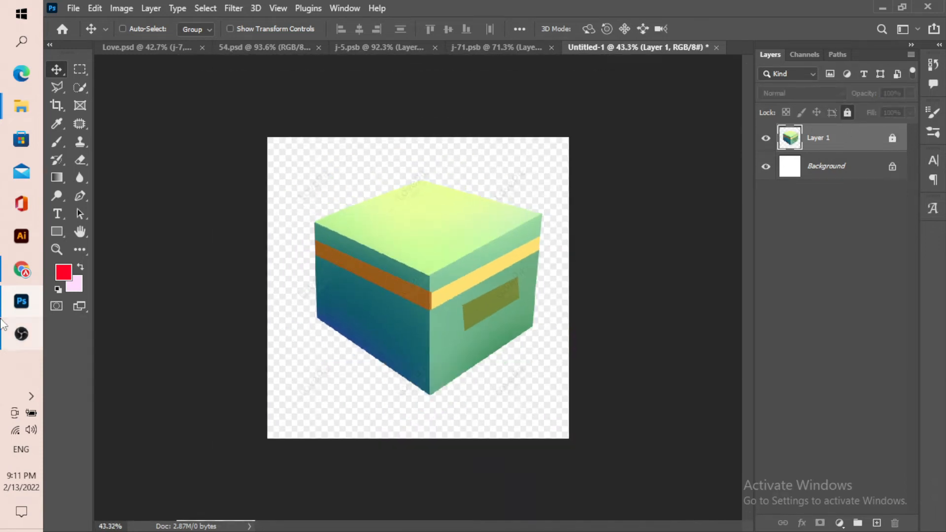
pyautogui.click(27, 340)
pyautogui.click(22, 334)
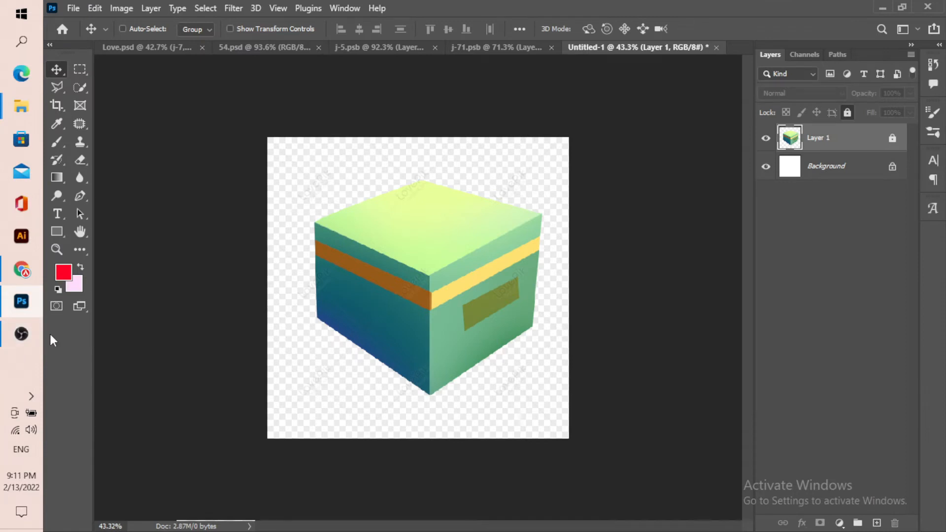
# Draw a black rectangle shape of about 420 x 339 px over the box's top face.
pyautogui.scroll(-2, 427, 295)
pyautogui.scroll(3, 426, 294)
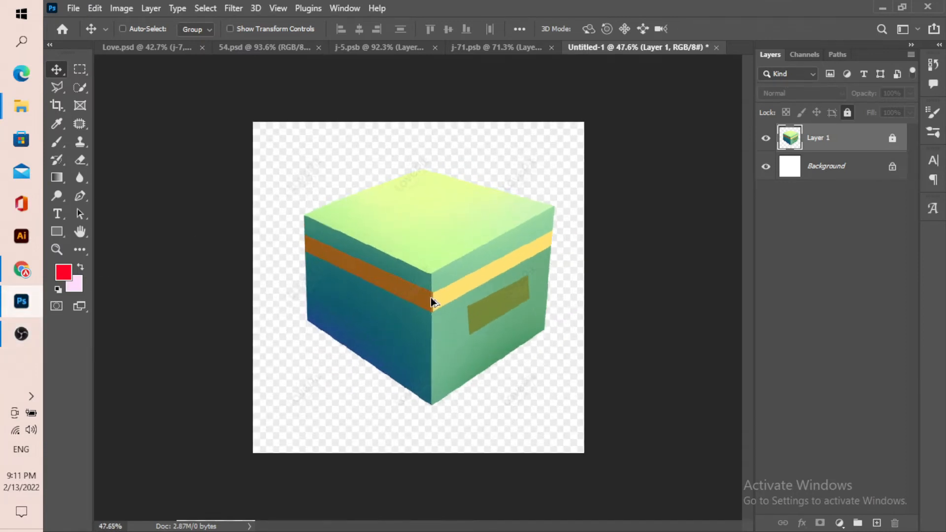
pyautogui.scroll(1, 468, 280)
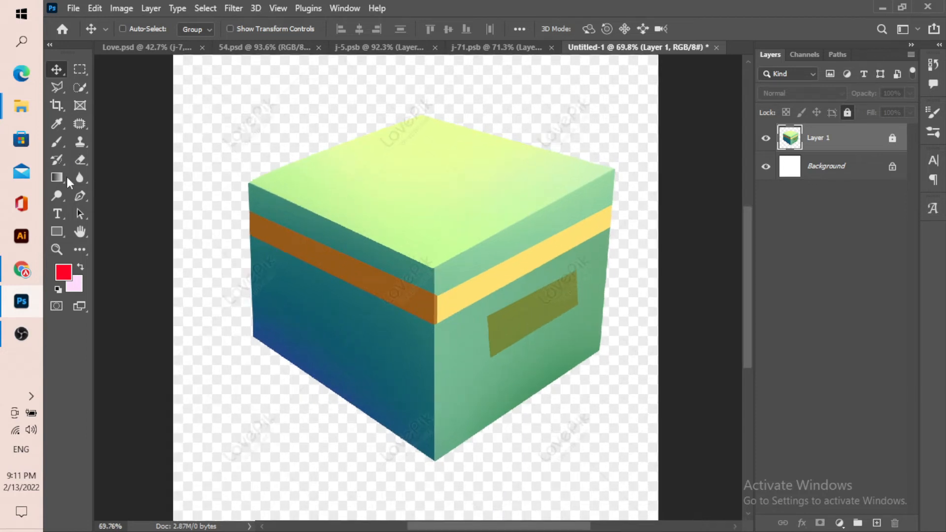
pyautogui.rightClick(55, 232)
pyautogui.click(113, 227)
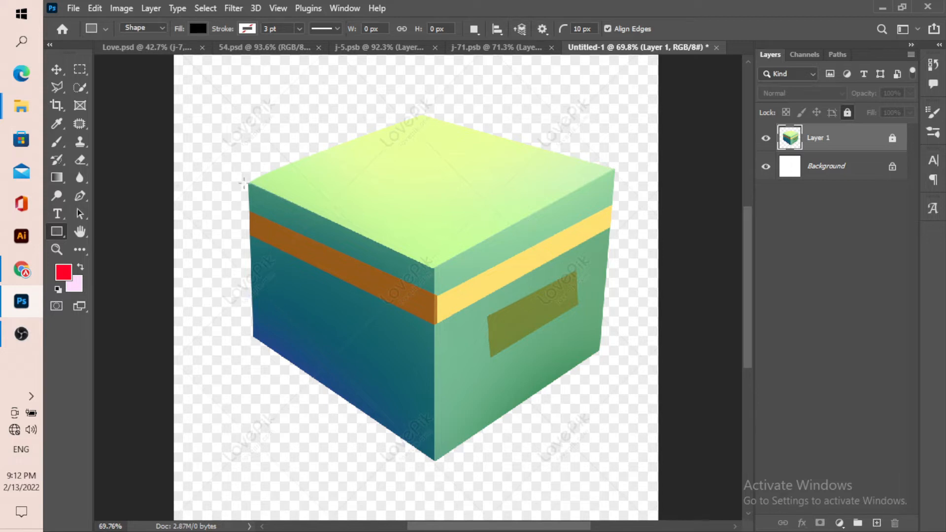
pyautogui.moveTo(273, 94); pyautogui.dragTo(476, 256)
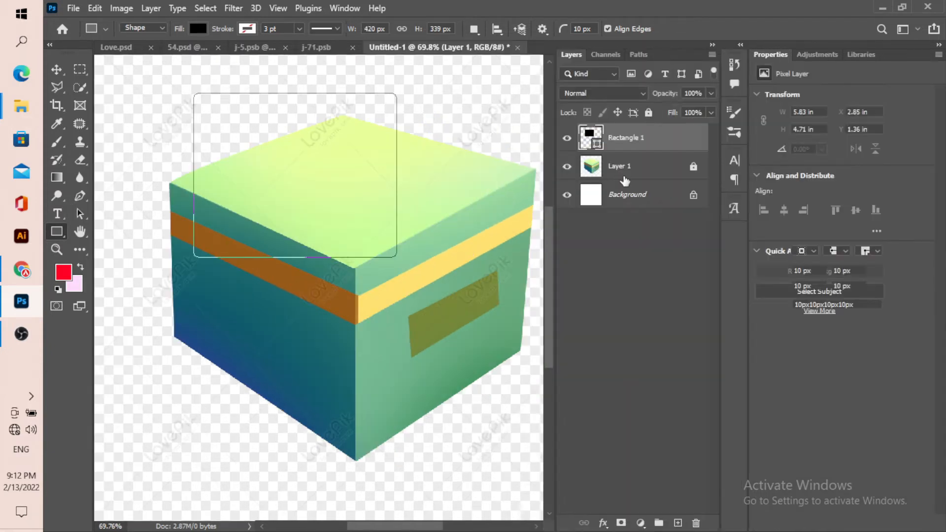
# Set all corner radii of the rectangle to 0 px and close the Properties tab group.
pyautogui.click(814, 271)
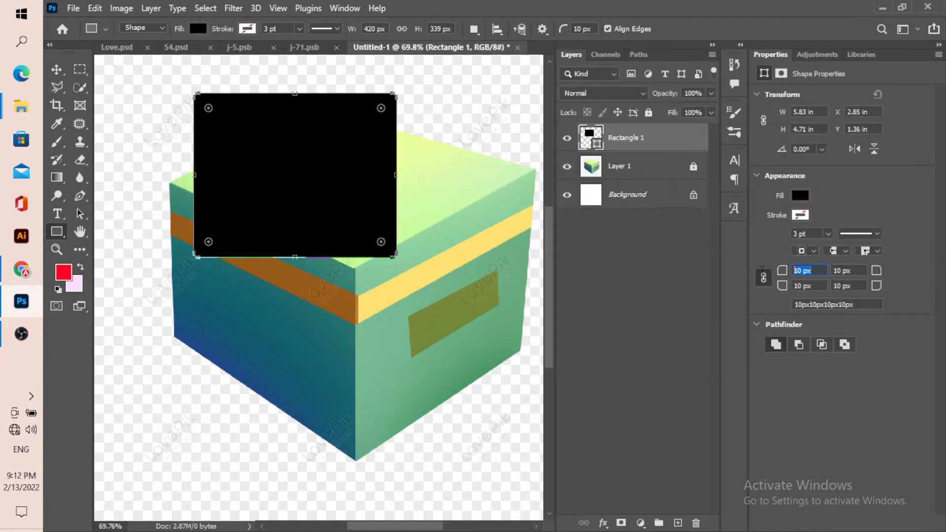
pyautogui.write('0')
pyautogui.press('Return')
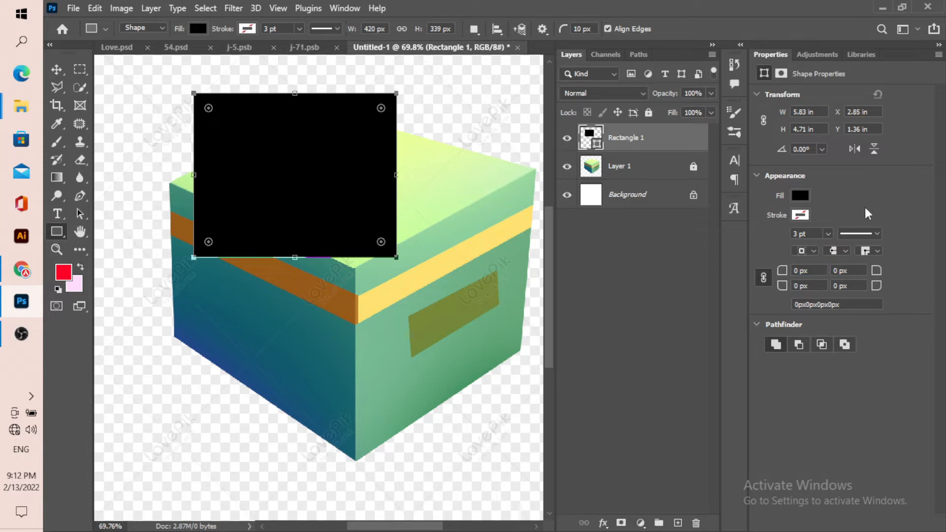
pyautogui.click(57, 69)
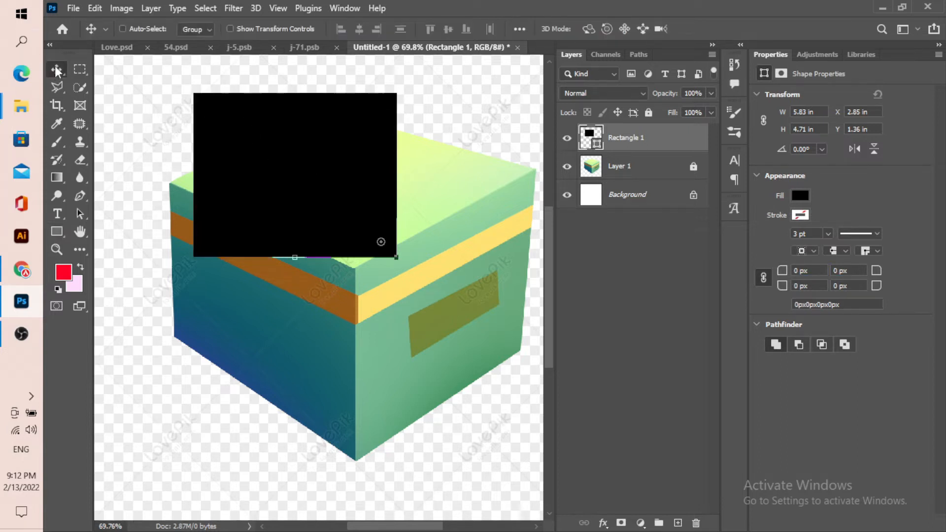
pyautogui.click(939, 55)
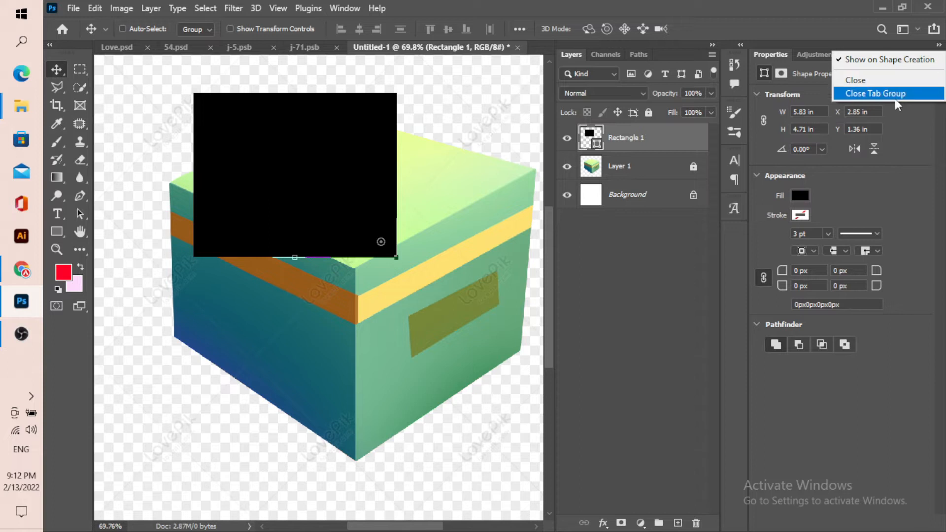
pyautogui.click(880, 93)
# Shift the rectangle towards the middle of the box's top face and duplicate its layer twice.
pyautogui.moveTo(434, 119); pyautogui.dragTo(443, 152)
pyautogui.moveTo(881, 143); pyautogui.dragTo(881, 523)
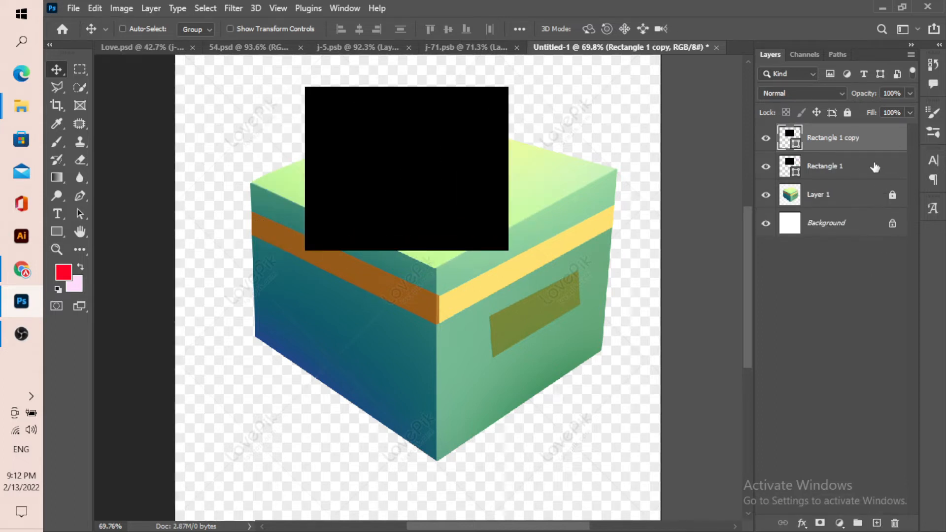
pyautogui.moveTo(872, 144); pyautogui.dragTo(882, 531)
pyautogui.moveTo(873, 146); pyautogui.dragTo(881, 523)
# Move the Rectangle 1 copy 2 shape to the box's lower left side and Rectangle 1 copy over its right face.
pyautogui.moveTo(465, 186); pyautogui.dragTo(429, 256)
pyautogui.click(835, 172)
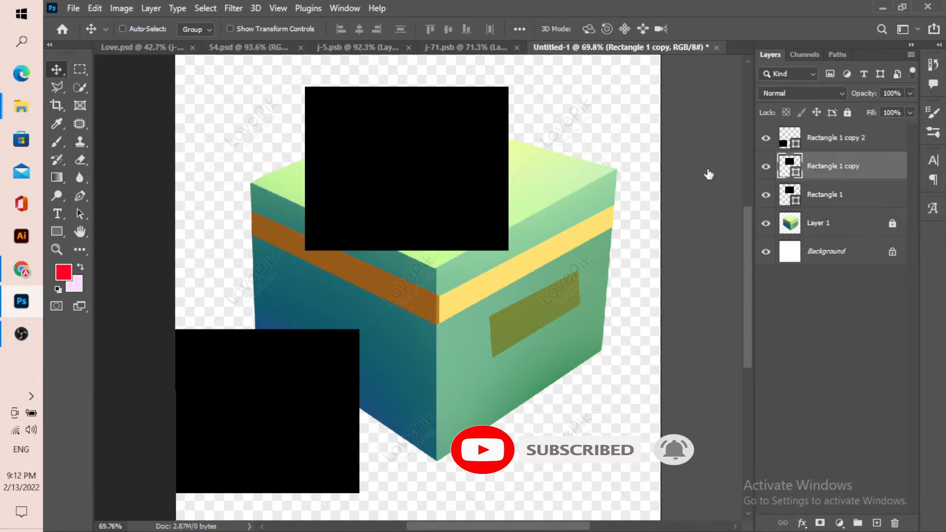
pyautogui.moveTo(436, 209); pyautogui.dragTo(522, 342)
pyautogui.moveTo(325, 351); pyautogui.dragTo(353, 351)
# Rename the left face's rectangle layer Ra-1, the right face's layer Ra-2 and the top face's layer Ra-3.
pyautogui.click(847, 137)
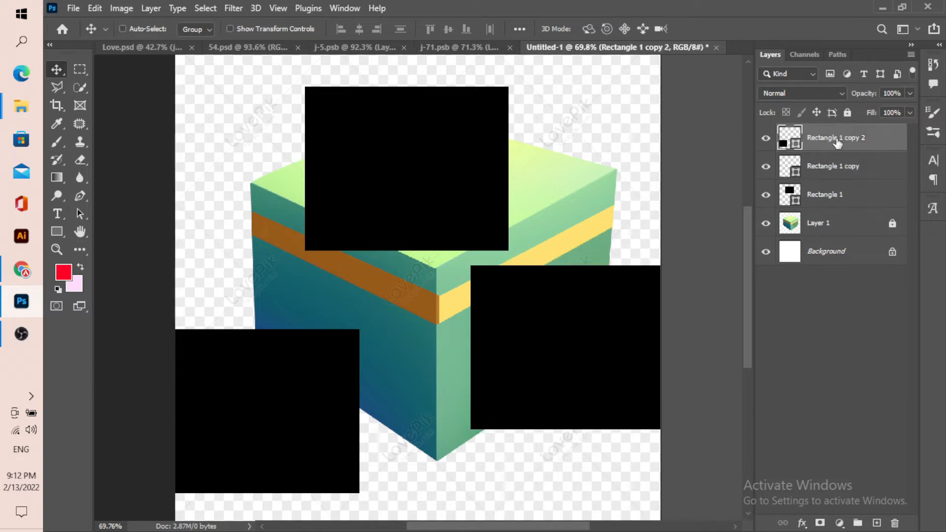
pyautogui.doubleClick(832, 138)
pyautogui.write('Ra-1')
pyautogui.click(834, 165)
pyautogui.doubleClick(833, 166)
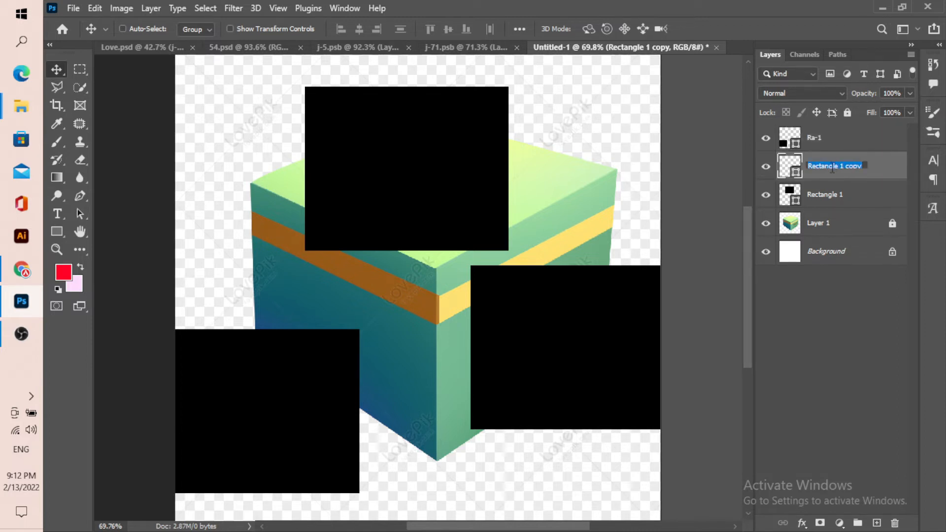
pyautogui.write('Ra-2')
pyautogui.press('Return')
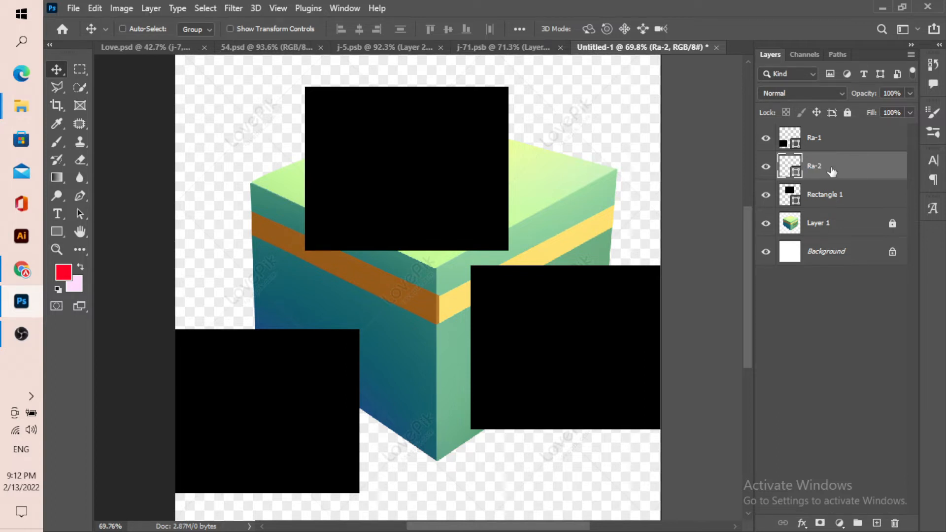
pyautogui.click(820, 195)
pyautogui.doubleClick(821, 196)
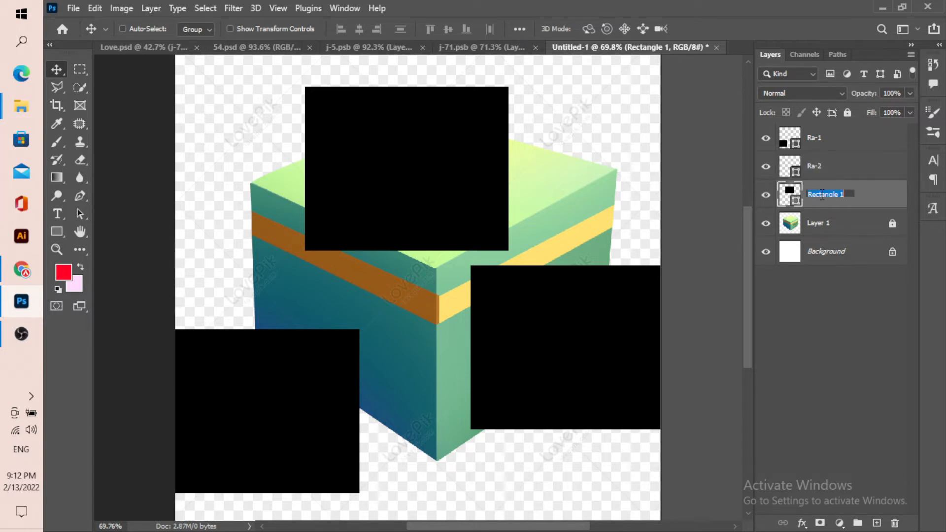
pyautogui.write('Ra-3')
pyautogui.press('Return')
# Convert the Ra-1 layer to a smart object.
pyautogui.click(844, 166)
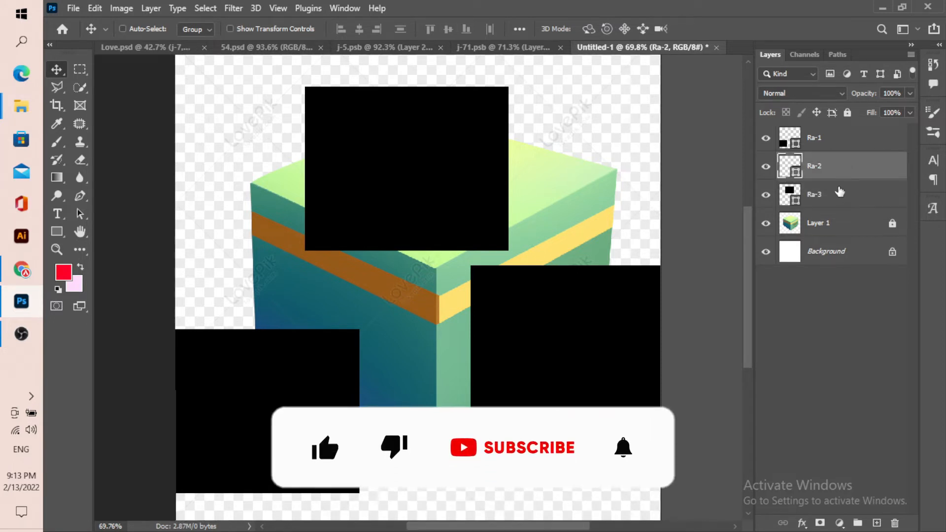
pyautogui.click(821, 142)
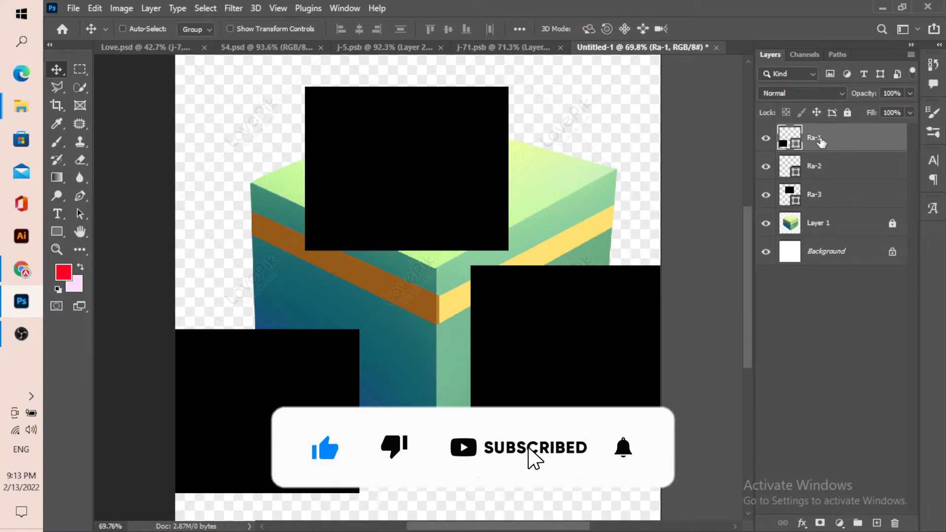
pyautogui.rightClick(826, 140)
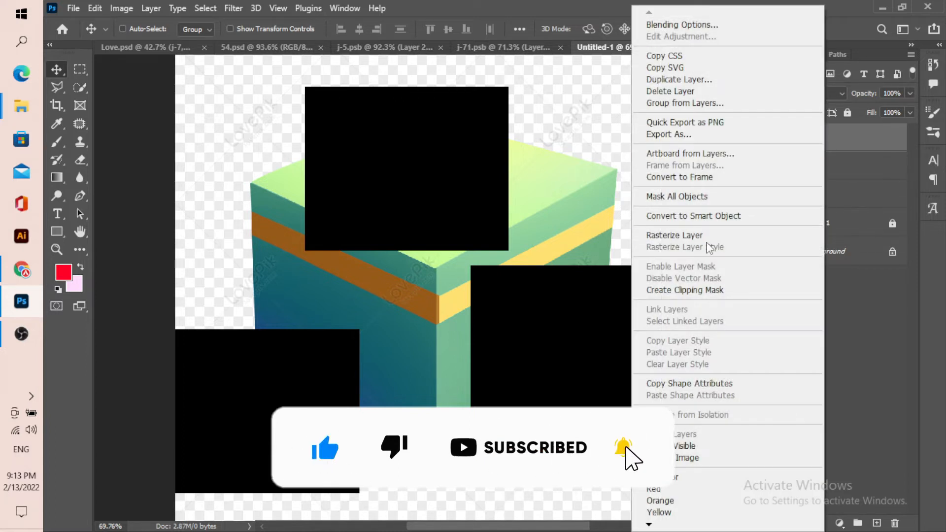
pyautogui.click(703, 216)
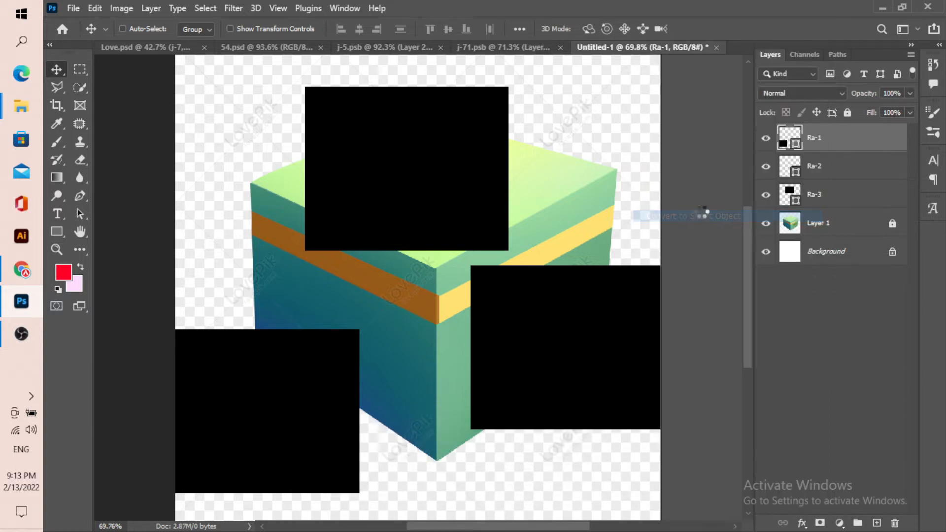
# Convert the Ra-2 and Ra-3 layers to smart objects.
pyautogui.click(836, 171)
pyautogui.rightClick(836, 168)
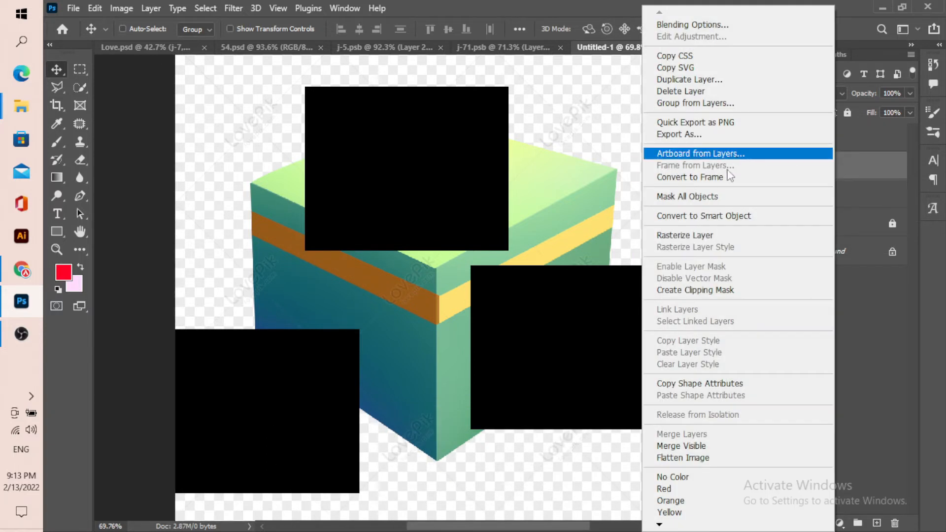
pyautogui.click(719, 214)
pyautogui.click(832, 197)
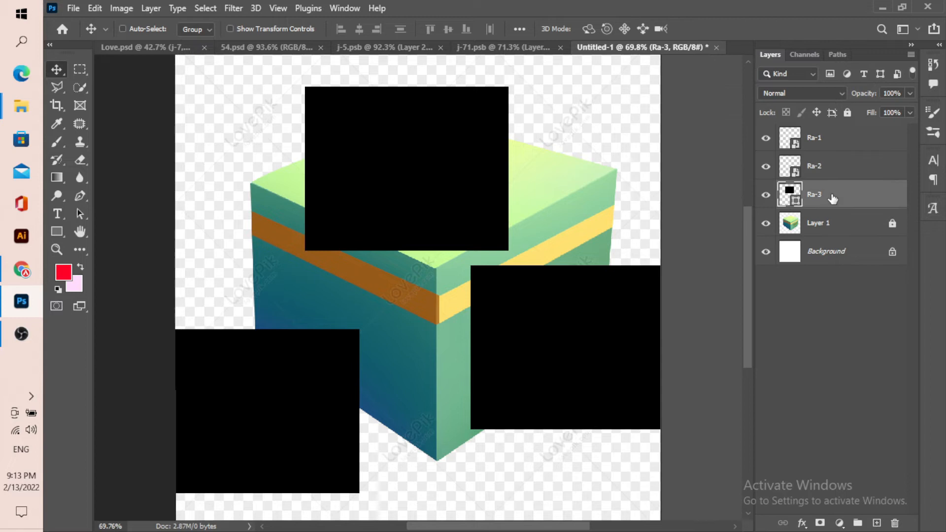
pyautogui.rightClick(832, 198)
pyautogui.click(734, 215)
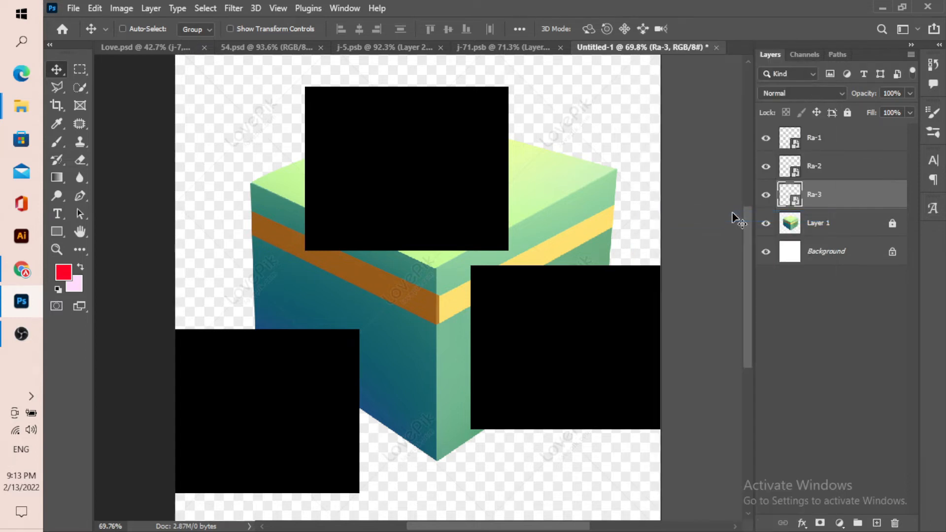
# Shift the Ra-3 smart object over the right part of the box's top face within a Distort transform, to about X 610 px, Y 215.5 px.
pyautogui.moveTo(443, 187); pyautogui.dragTo(462, 185)
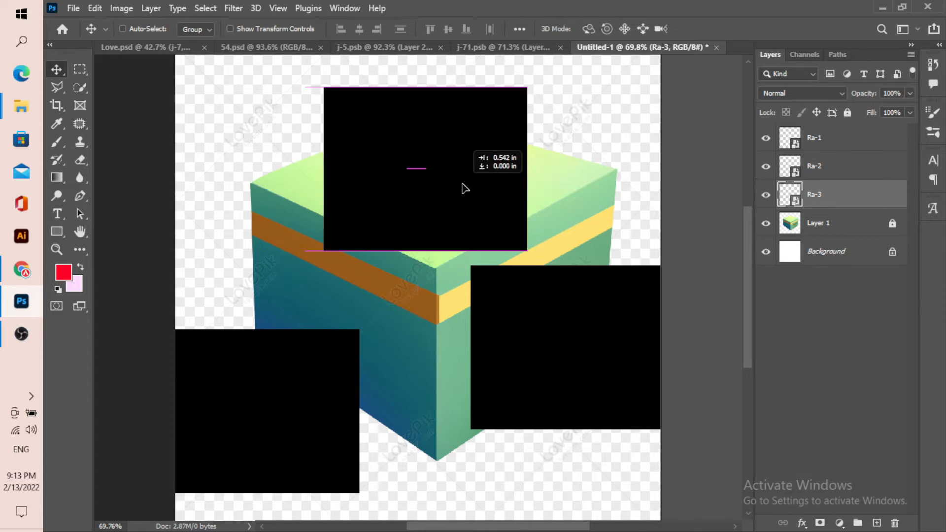
pyautogui.scroll(1, 491, 101)
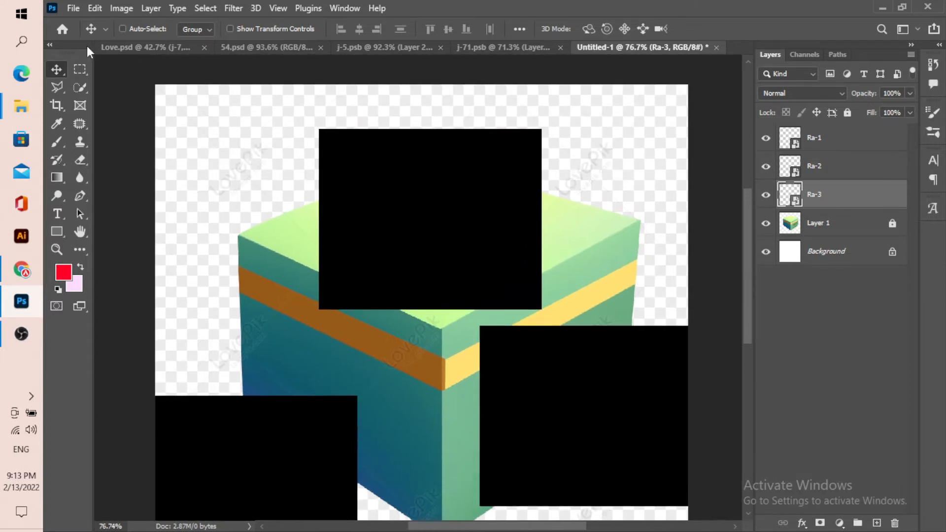
pyautogui.click(95, 8)
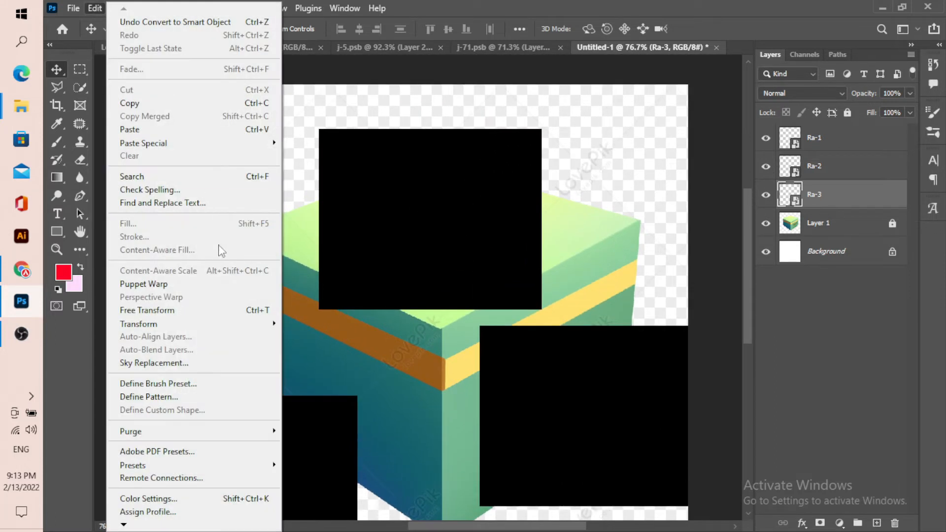
pyautogui.moveTo(221, 320)
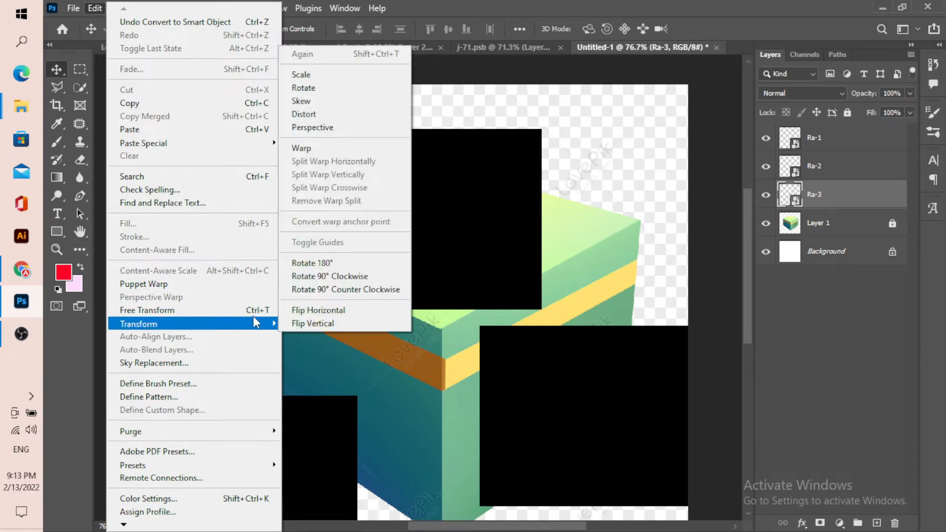
pyautogui.click(339, 115)
pyautogui.scroll(3, 337, 175)
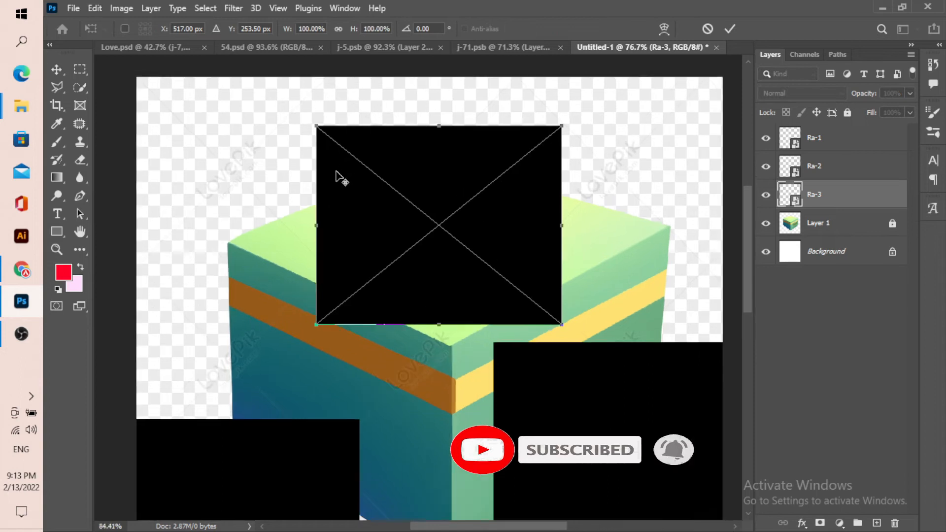
pyautogui.moveTo(399, 261); pyautogui.dragTo(403, 230)
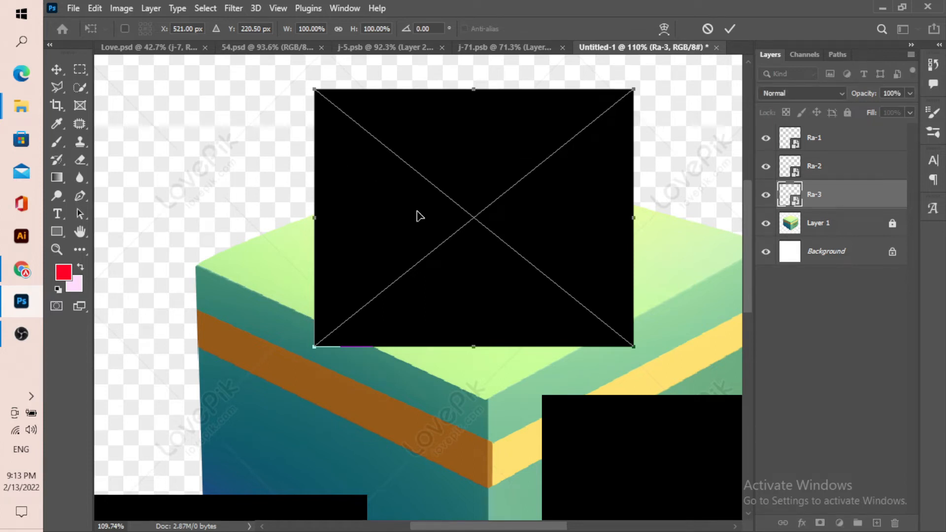
pyautogui.moveTo(596, 226); pyautogui.dragTo(604, 199)
pyautogui.moveTo(383, 247); pyautogui.dragTo(394, 286)
# Distort the Ra-3 rectangle by placing its four corners on the corners of the box's top face.
pyautogui.scroll(-1, 394, 306)
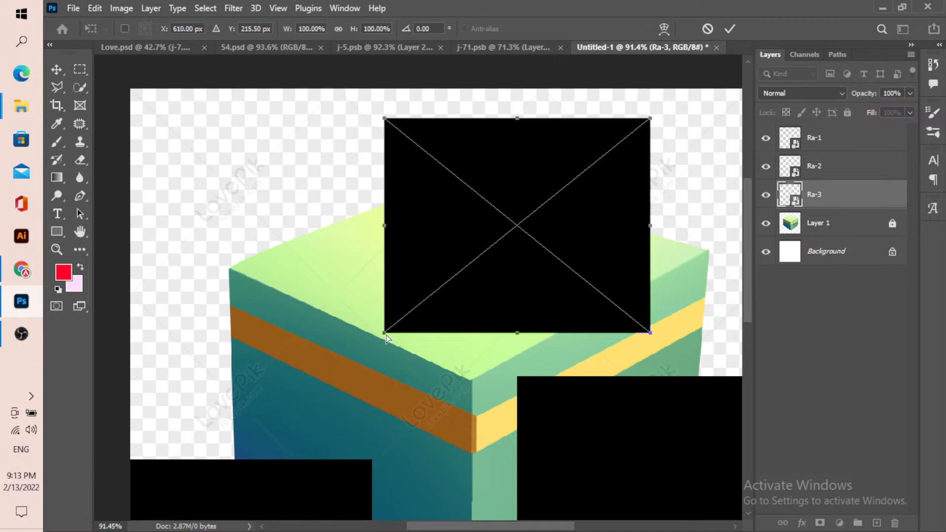
pyautogui.moveTo(384, 333); pyautogui.dragTo(471, 388)
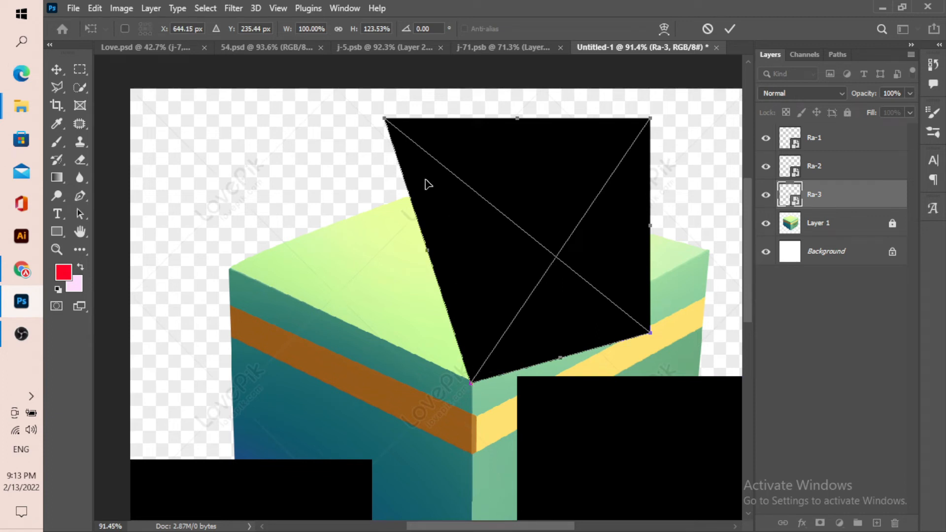
pyautogui.moveTo(384, 119); pyautogui.dragTo(232, 269)
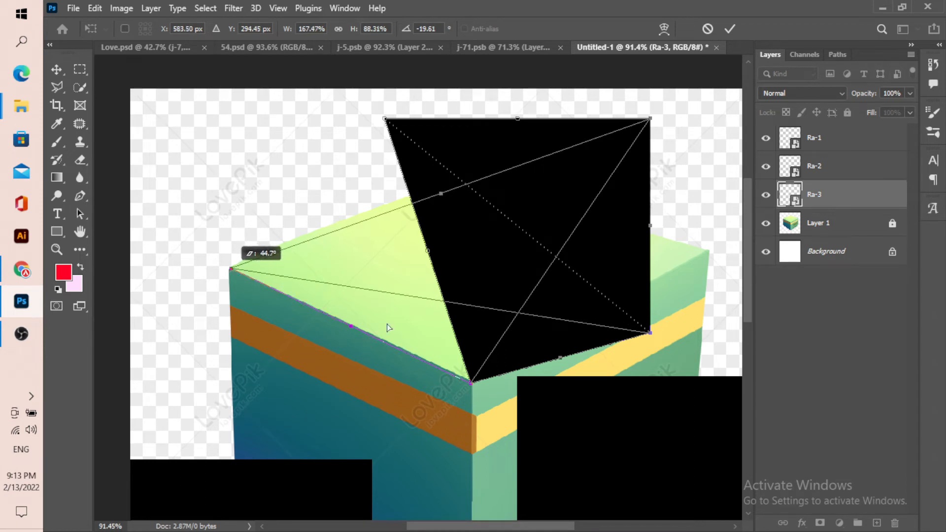
pyautogui.scroll(3, 609, 152)
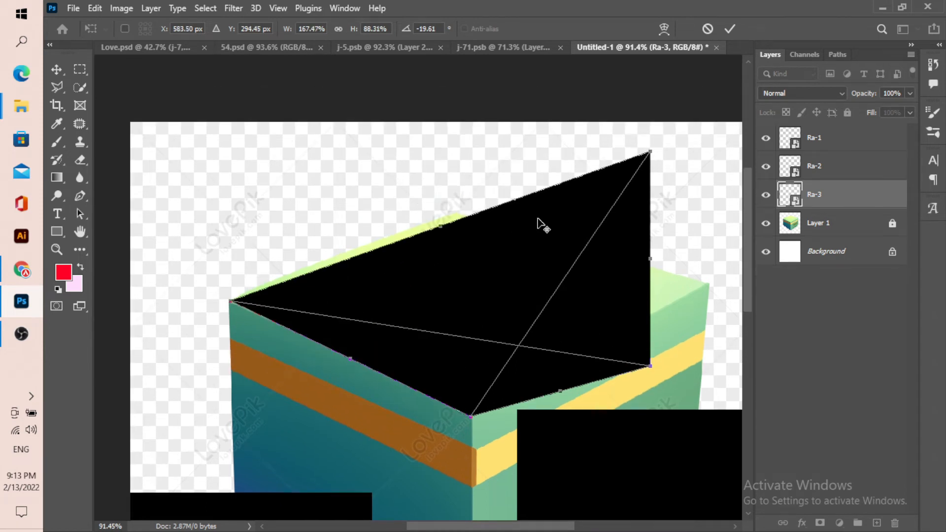
pyautogui.moveTo(650, 154); pyautogui.dragTo(467, 216)
pyautogui.moveTo(652, 369); pyautogui.dragTo(707, 286)
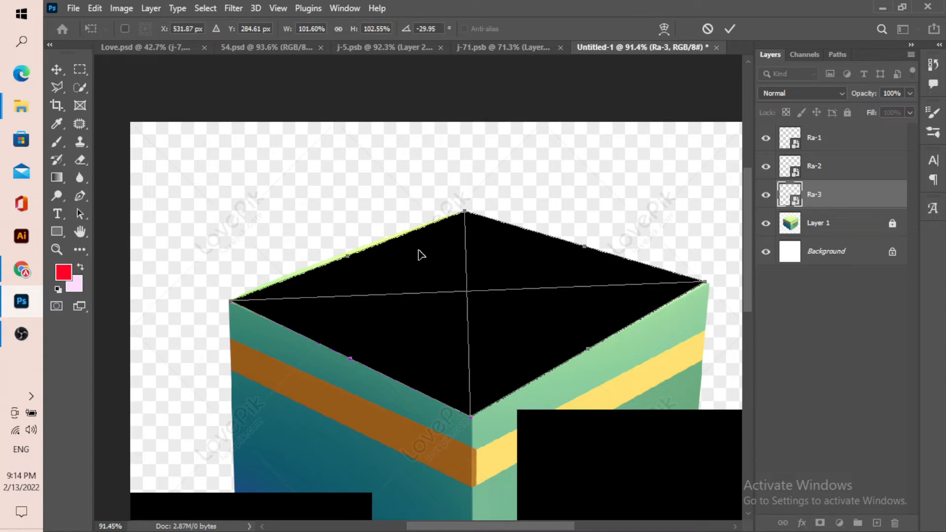
# Fine-tune Ra-3's left corner so it sits exactly on the left corner of the box's top face.
pyautogui.scroll(-5, 420, 255)
pyautogui.scroll(4, 408, 255)
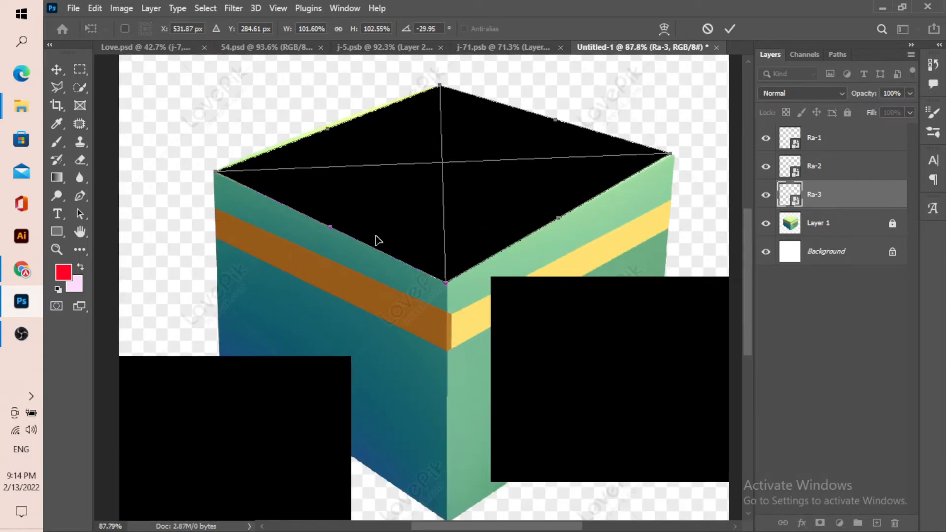
pyautogui.scroll(8, 216, 172)
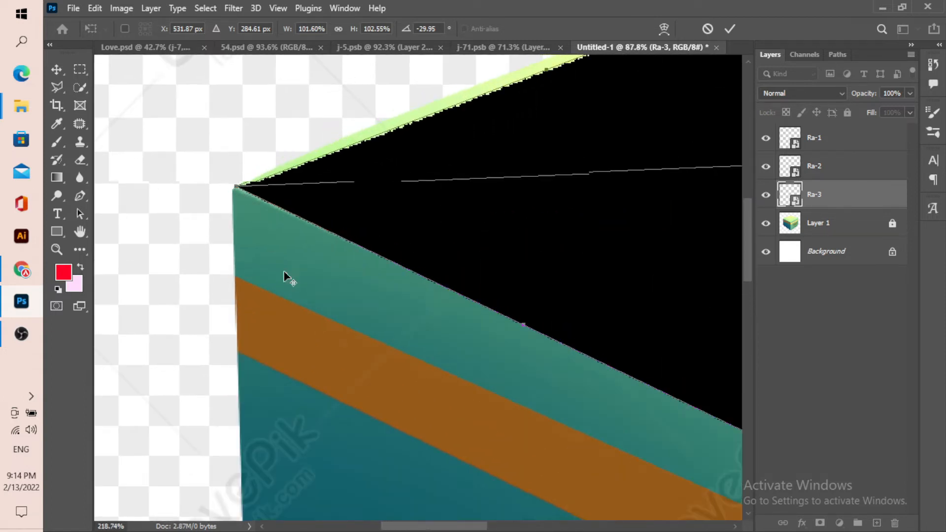
pyautogui.moveTo(285, 272); pyautogui.dragTo(324, 342)
pyautogui.scroll(1, 287, 235)
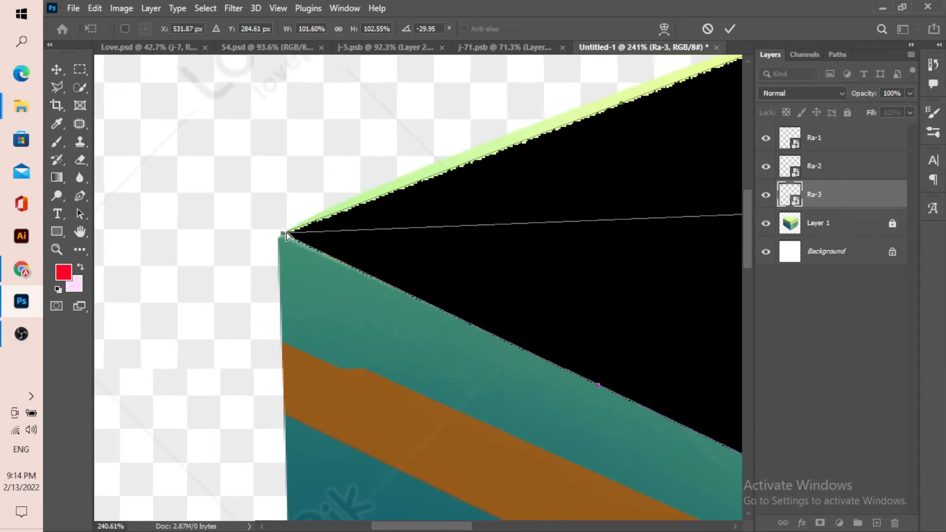
pyautogui.scroll(4, 287, 235)
pyautogui.moveTo(279, 238)
pyautogui.mouseDown()
pyautogui.moveTo(294, 246)
pyautogui.moveTo(278, 240)
pyautogui.mouseUp()
pyautogui.scroll(-5, 278, 239)
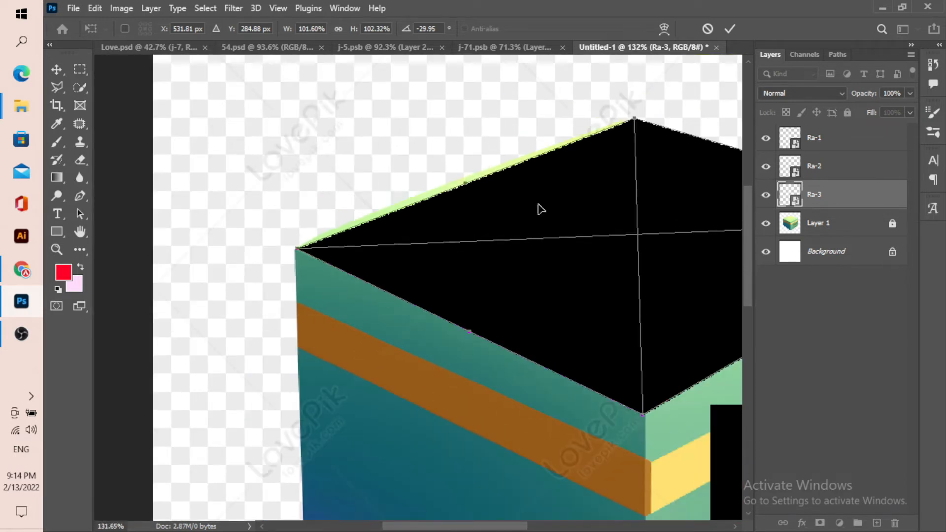
# Shift Ra-3's rear corner slightly left to follow the top face's back edge, apply the distortion and compare the fit by toggling the layer's visibility.
pyautogui.scroll(3, 655, 138)
pyautogui.scroll(3, 646, 170)
pyautogui.scroll(3, 625, 153)
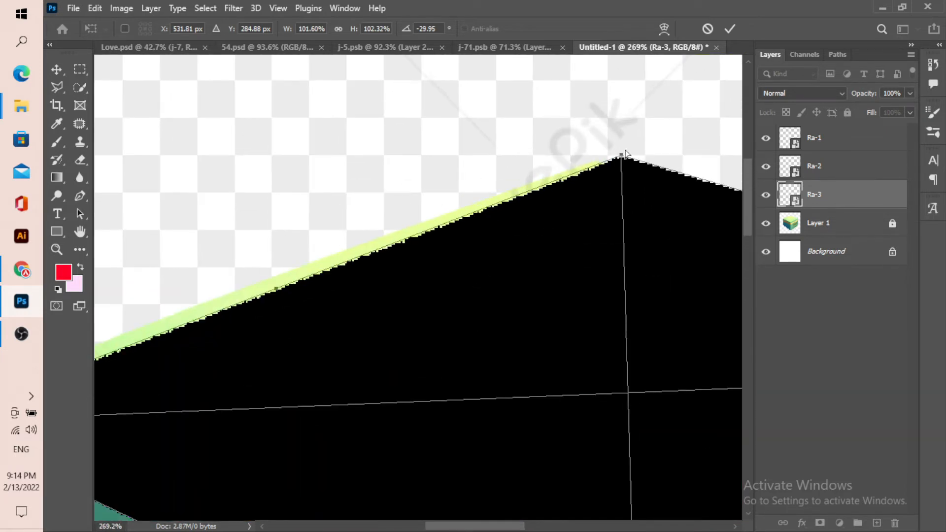
pyautogui.moveTo(622, 158); pyautogui.dragTo(591, 157)
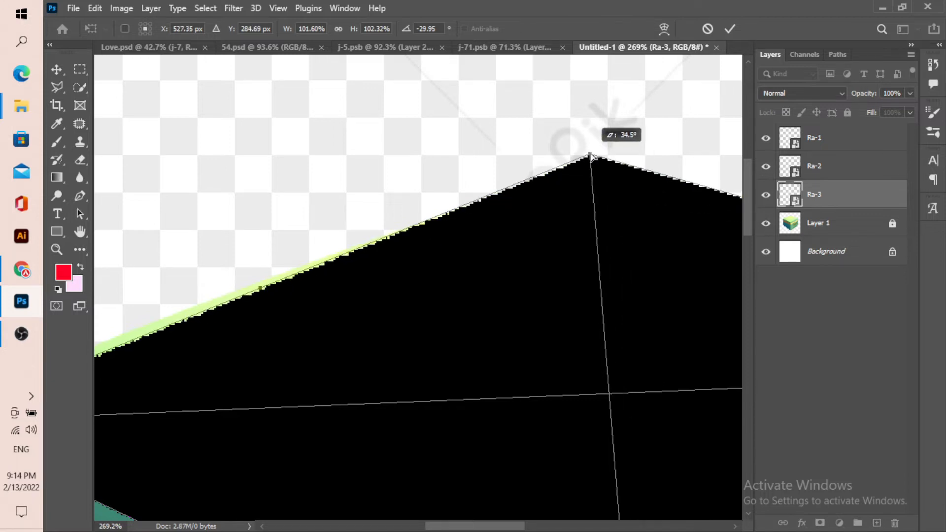
pyautogui.click(728, 30)
pyautogui.scroll(-5, 422, 203)
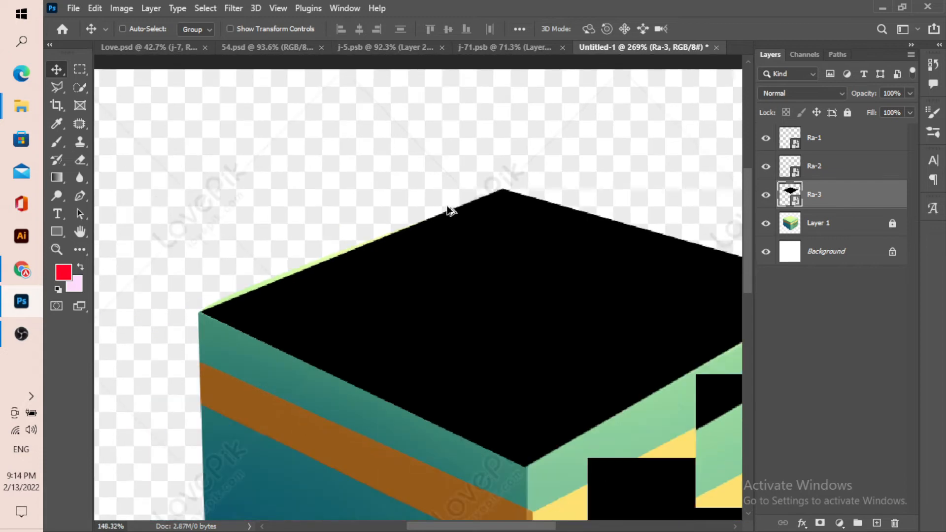
pyautogui.scroll(-2, 450, 210)
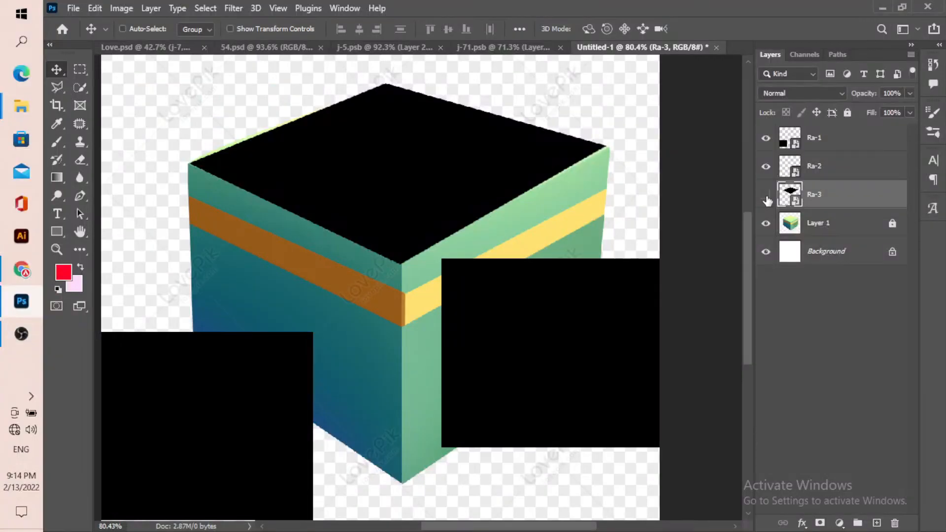
pyautogui.click(766, 197)
pyautogui.click(766, 197)
# Move the Ra-2 rectangle slightly left over the box's right face.
pyautogui.click(841, 174)
pyautogui.scroll(-3, 550, 254)
pyautogui.moveTo(581, 295); pyautogui.dragTo(557, 303)
pyautogui.scroll(2, 549, 338)
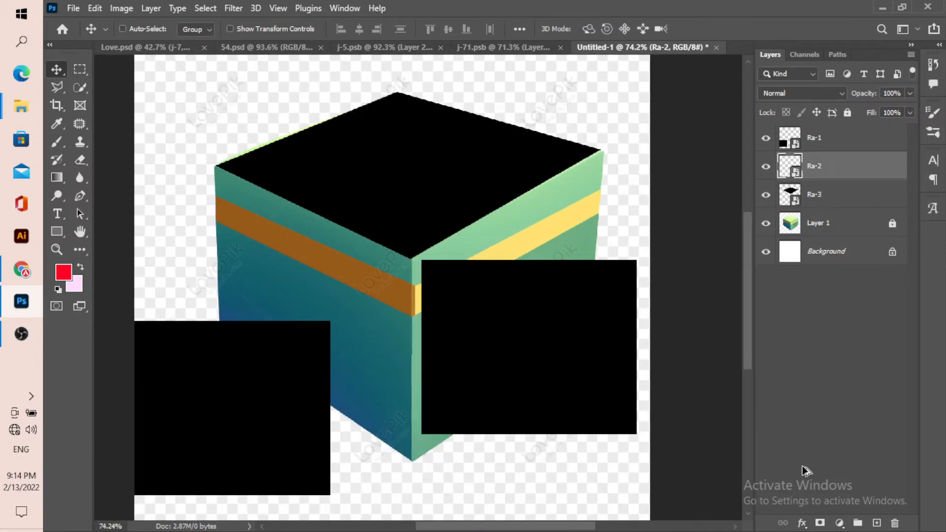
# Add a green Color Overlay effect with Normal blend mode and 32% opacity to the Ra-2 layer.
pyautogui.click(801, 524)
pyautogui.click(843, 394)
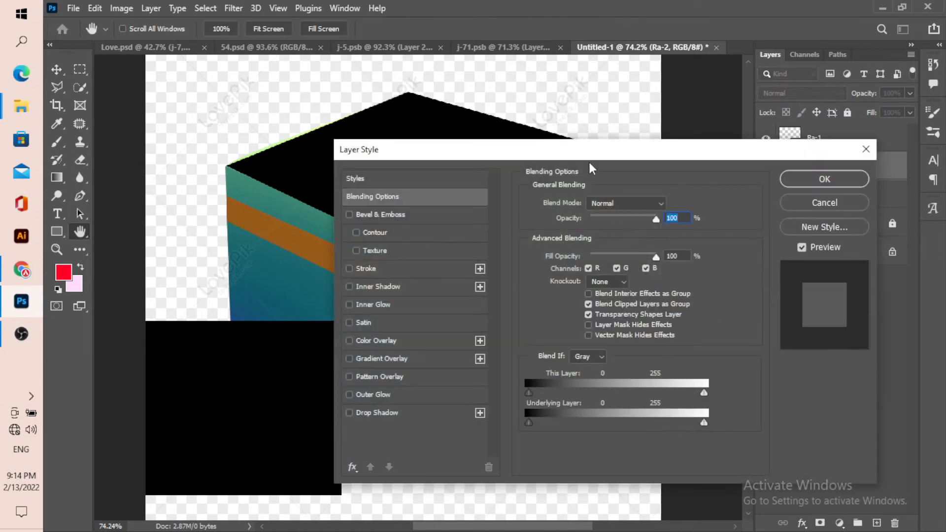
pyautogui.moveTo(588, 151); pyautogui.dragTo(793, 151)
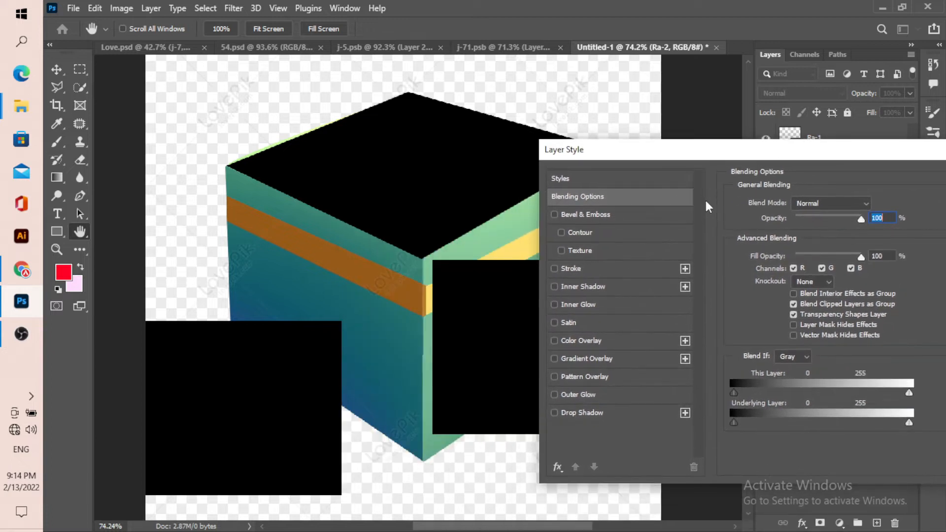
pyautogui.click(598, 342)
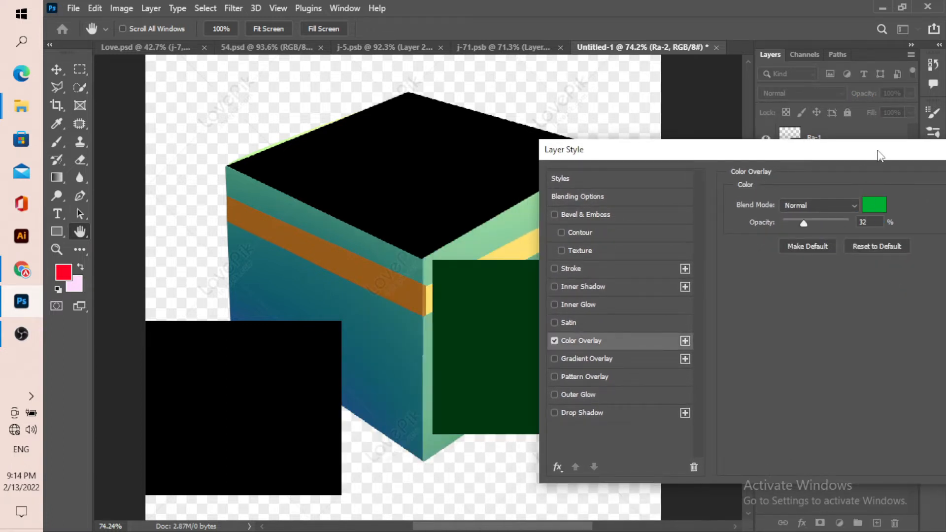
pyautogui.moveTo(880, 155); pyautogui.dragTo(696, 177)
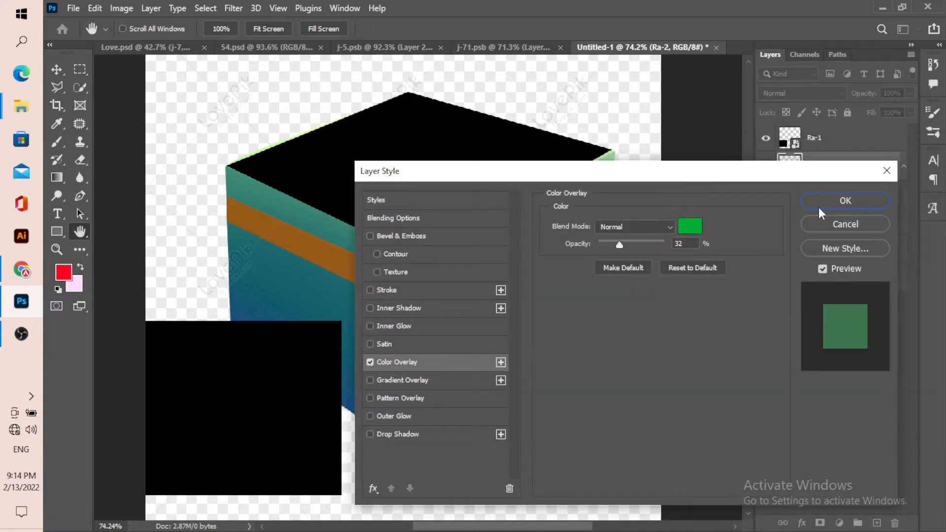
pyautogui.click(843, 201)
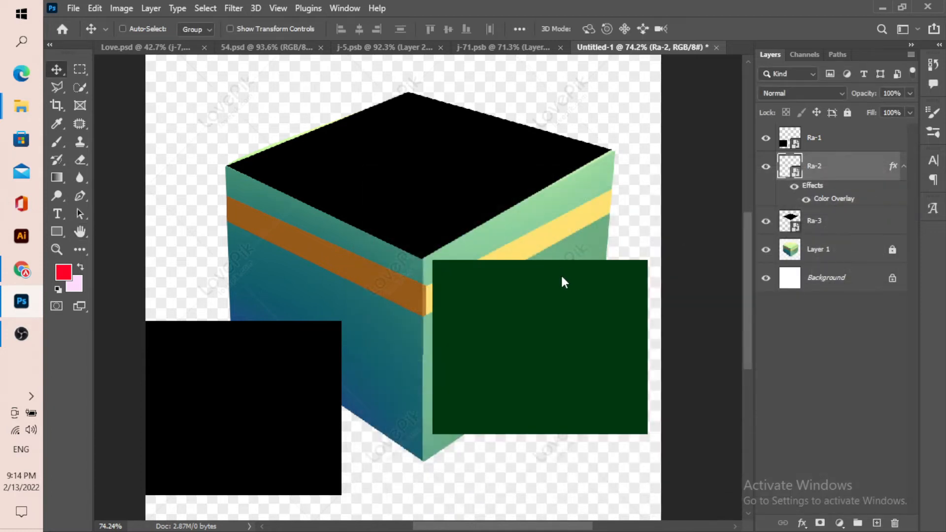
# Move the green Ra-2 rectangle up and left so its left side lines up with the box's front vertical edge.
pyautogui.scroll(-1, 564, 282)
pyautogui.scroll(3, 574, 312)
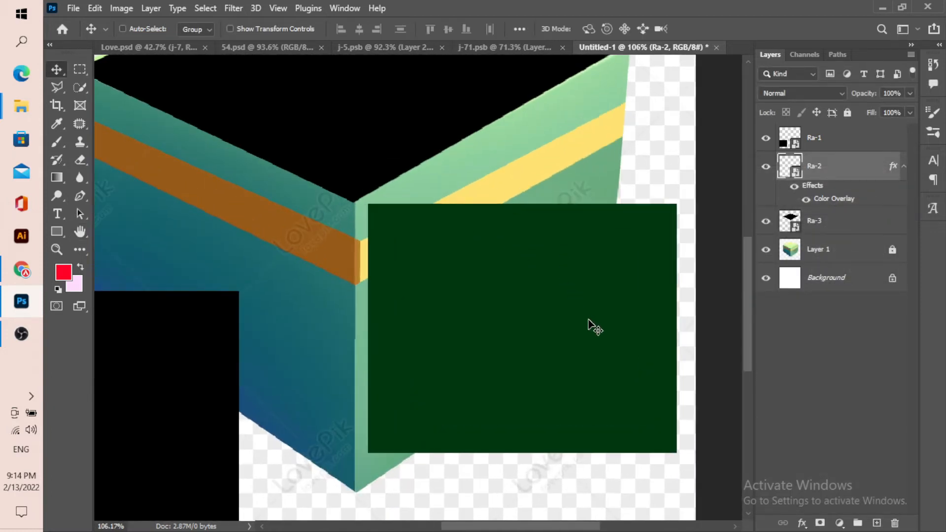
pyautogui.moveTo(579, 319); pyautogui.dragTo(573, 309)
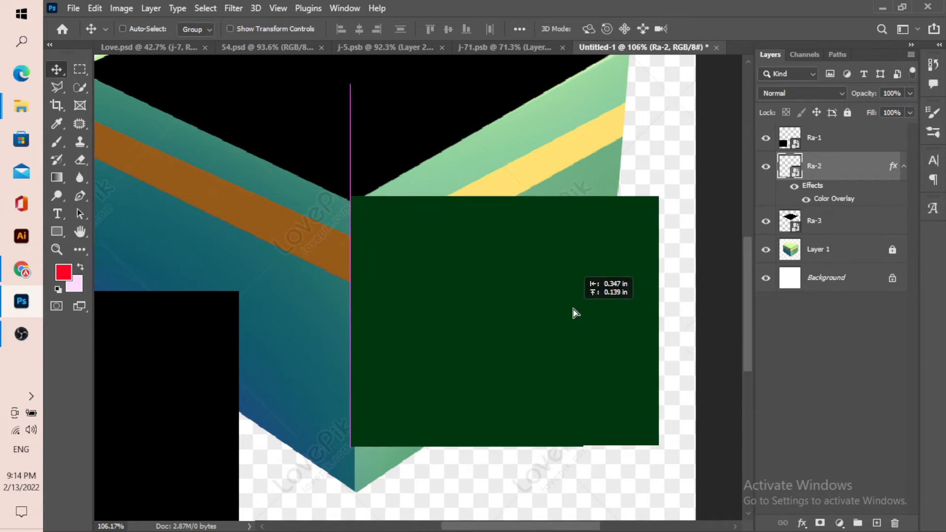
# Start distorting the Ra-2 rectangle and place its upper-left corner on the box's front top vertex where the three faces meet.
pyautogui.click(94, 9)
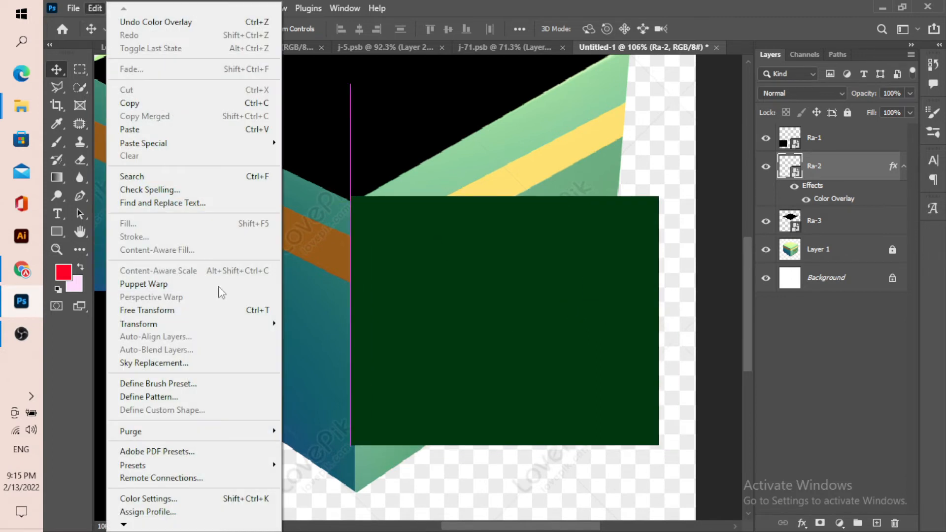
pyautogui.moveTo(216, 328)
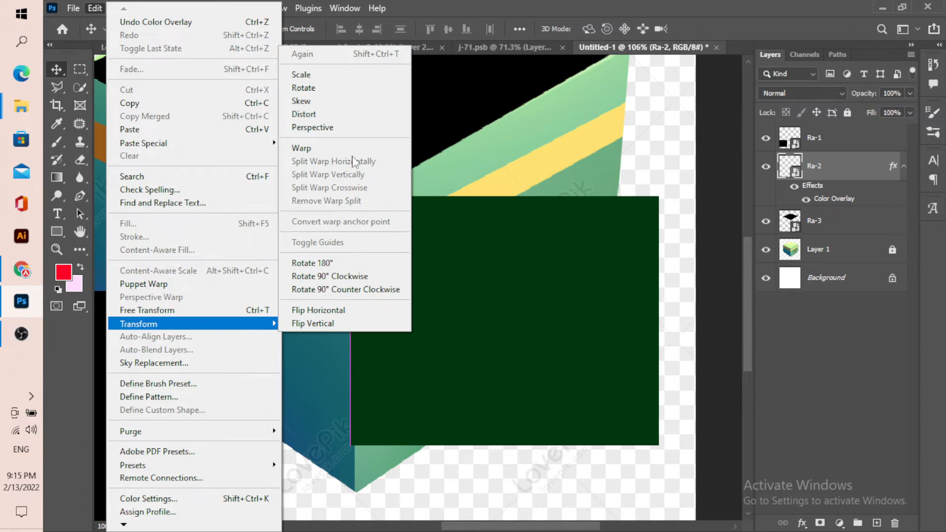
pyautogui.click(337, 114)
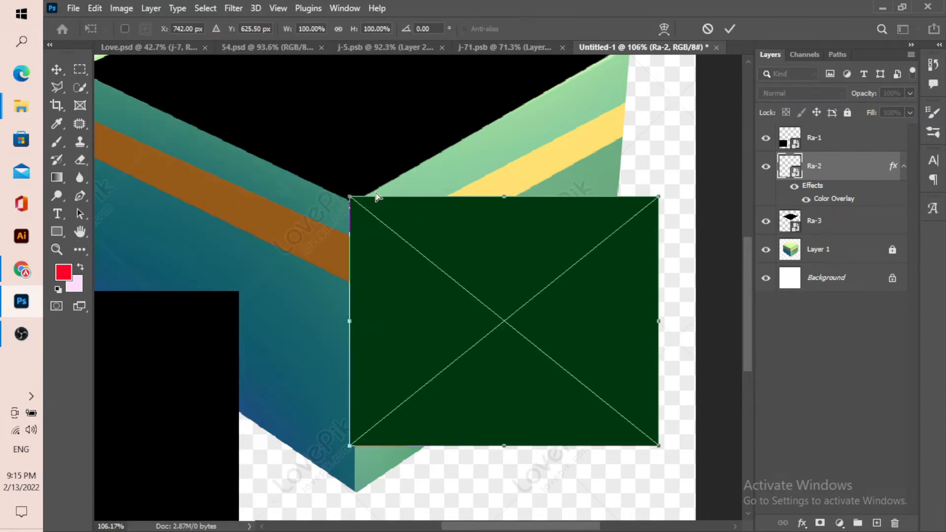
pyautogui.scroll(5, 390, 213)
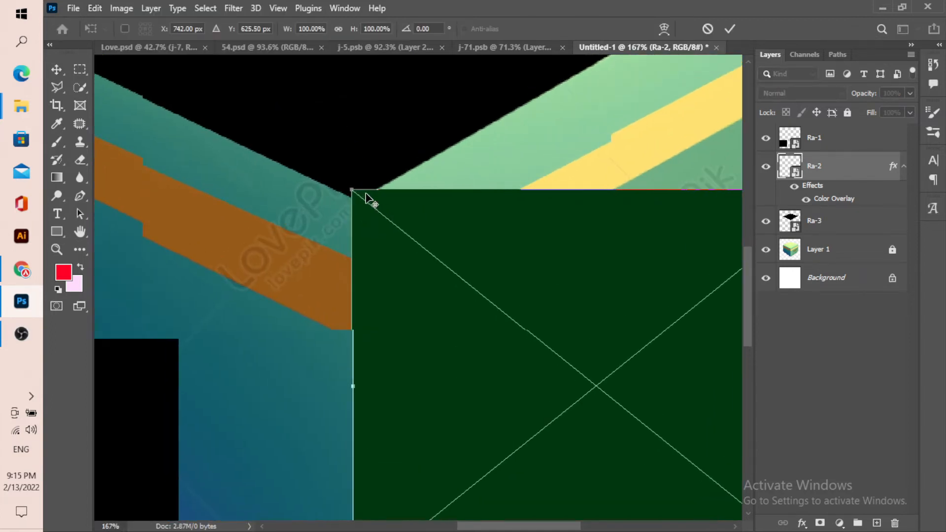
pyautogui.moveTo(346, 191)
pyautogui.mouseDown()
pyautogui.moveTo(364, 211)
pyautogui.moveTo(358, 205)
pyautogui.mouseUp()
pyautogui.scroll(-5, 372, 219)
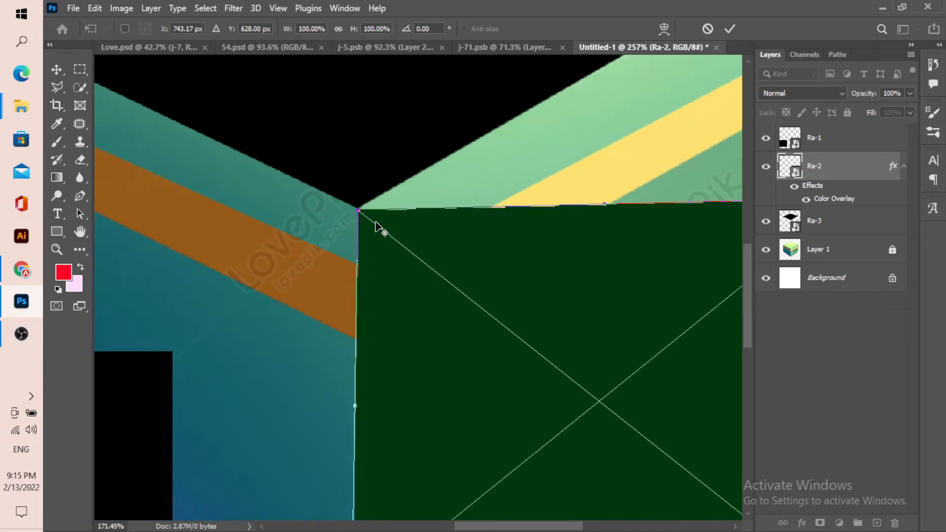
# Bring Ra-2's upper-right corner to the right face's far top corner and fine-tune it against the box's outer edge.
pyautogui.scroll(3, 628, 217)
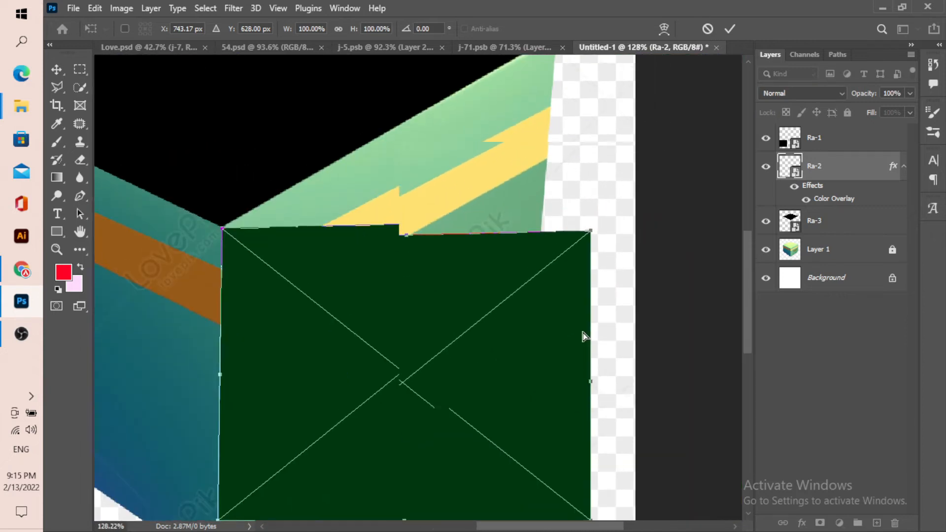
pyautogui.moveTo(617, 285); pyautogui.dragTo(575, 84)
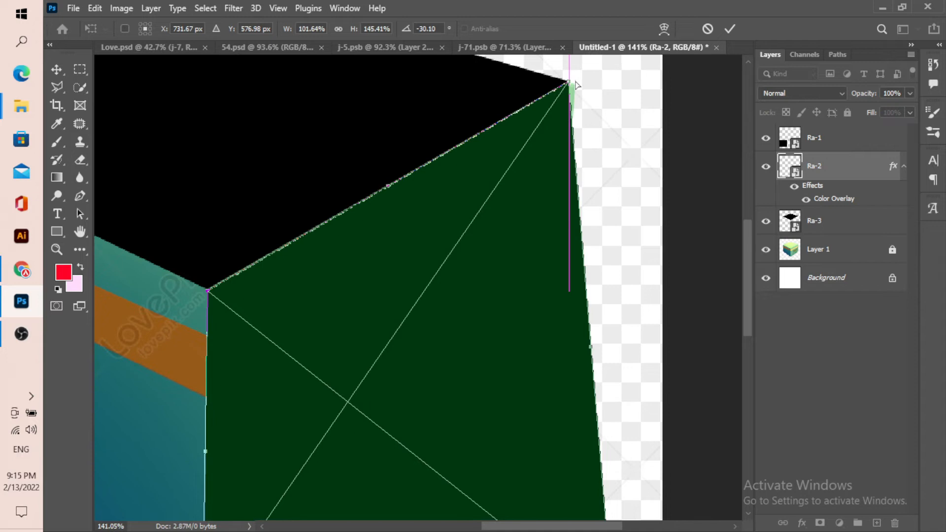
pyautogui.scroll(-5, 575, 85)
pyautogui.hscroll(1, 587, 131)
pyautogui.scroll(4, 568, 79)
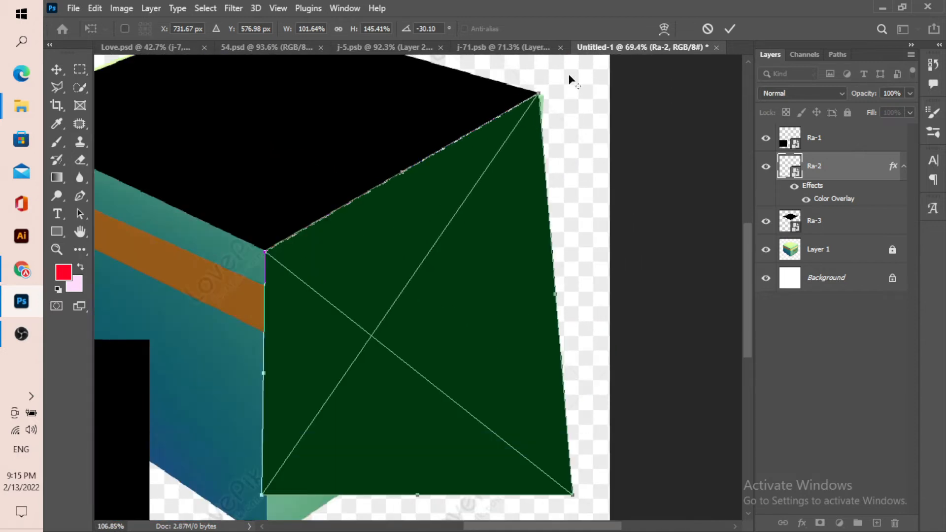
pyautogui.scroll(4, 569, 76)
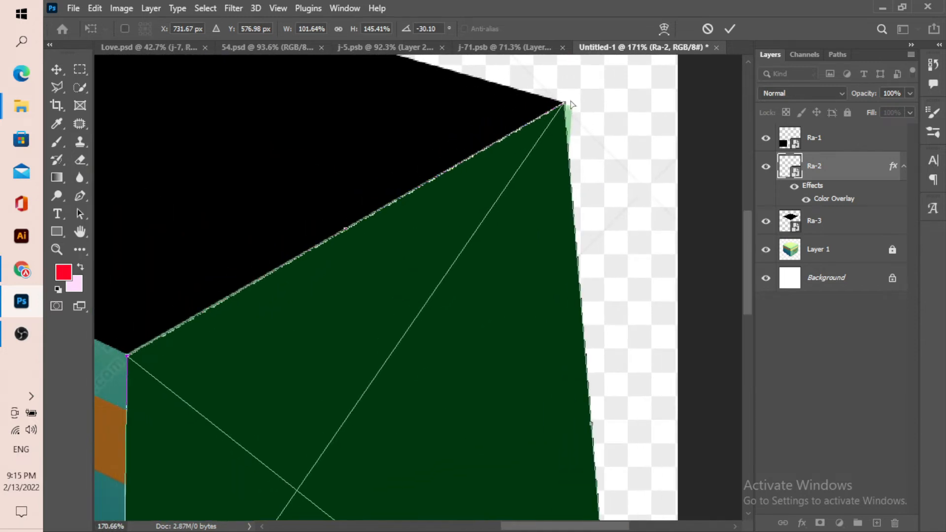
pyautogui.moveTo(566, 104); pyautogui.dragTo(571, 105)
pyautogui.scroll(-5, 554, 122)
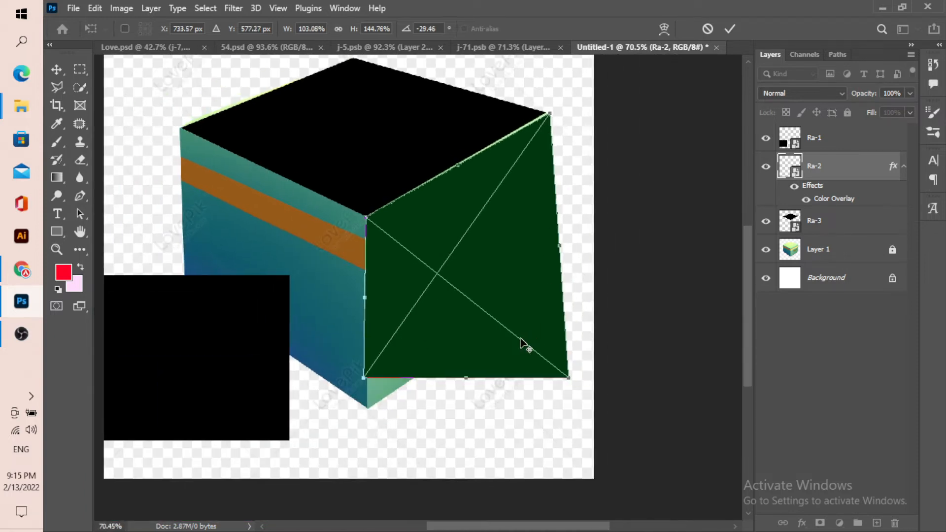
# Fit Ra-2's two lower corners to the bottom corners of the box's right face and apply the distortion.
pyautogui.scroll(4, 521, 344)
pyautogui.moveTo(625, 398); pyautogui.dragTo(558, 245)
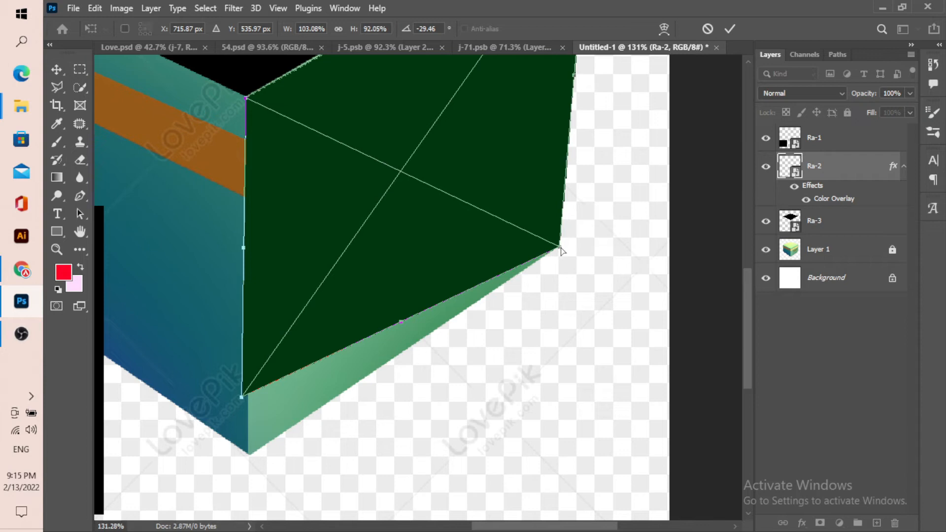
pyautogui.scroll(3, 266, 365)
pyautogui.moveTo(239, 354); pyautogui.dragTo(253, 441)
pyautogui.scroll(-4, 370, 403)
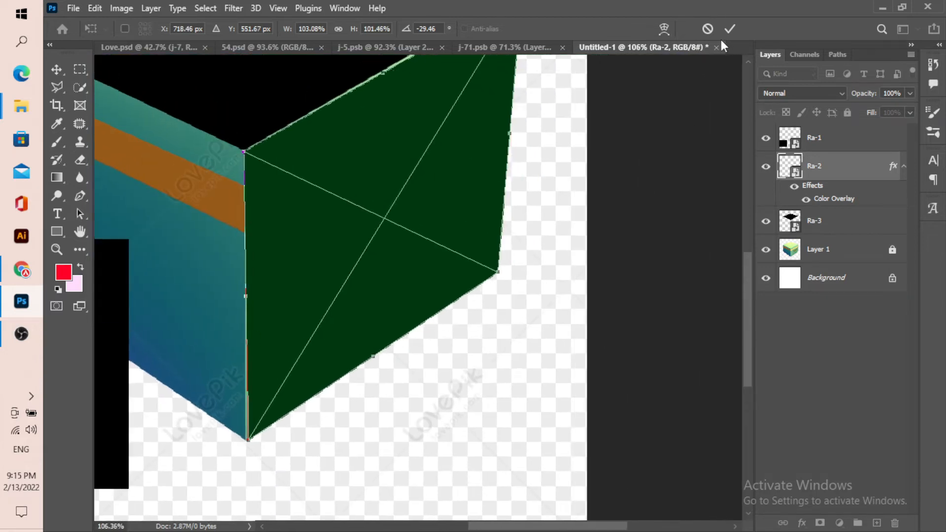
pyautogui.click(730, 29)
pyautogui.scroll(-3, 582, 262)
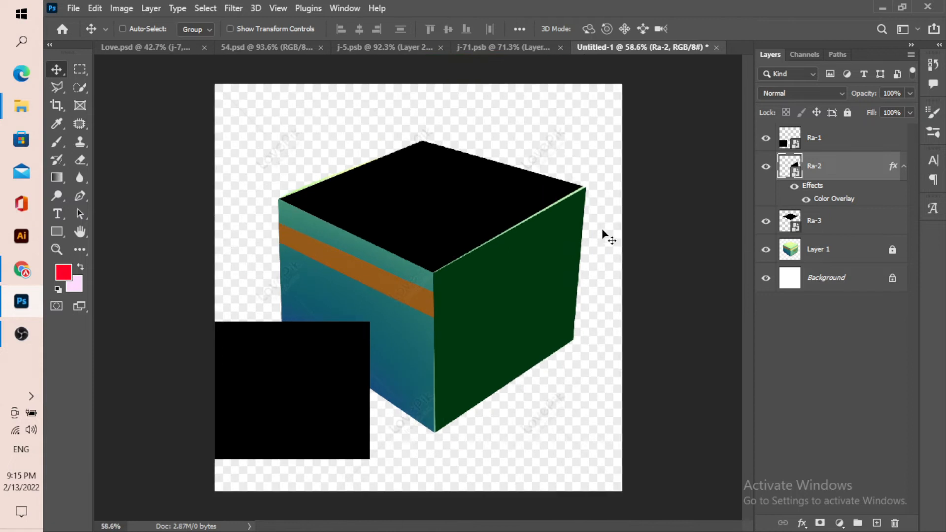
# Free-transform Ra-3, shifting its right corner slightly outward to close the gap along the green face's top edge, and apply it.
pyautogui.scroll(6, 618, 197)
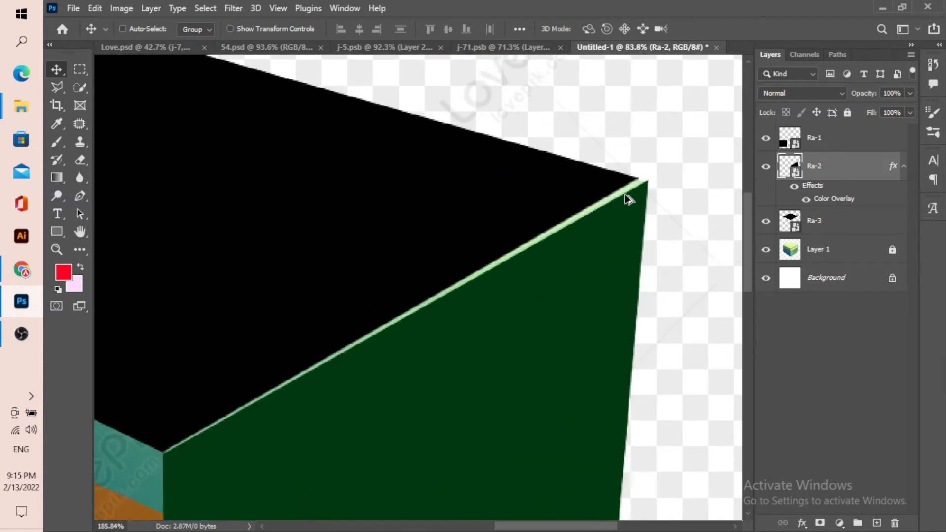
pyautogui.scroll(3, 628, 197)
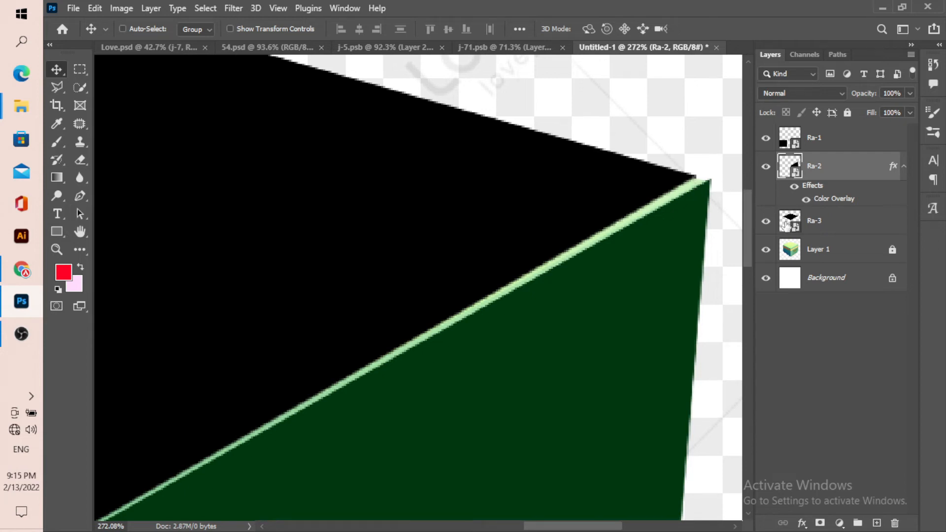
pyautogui.click(812, 228)
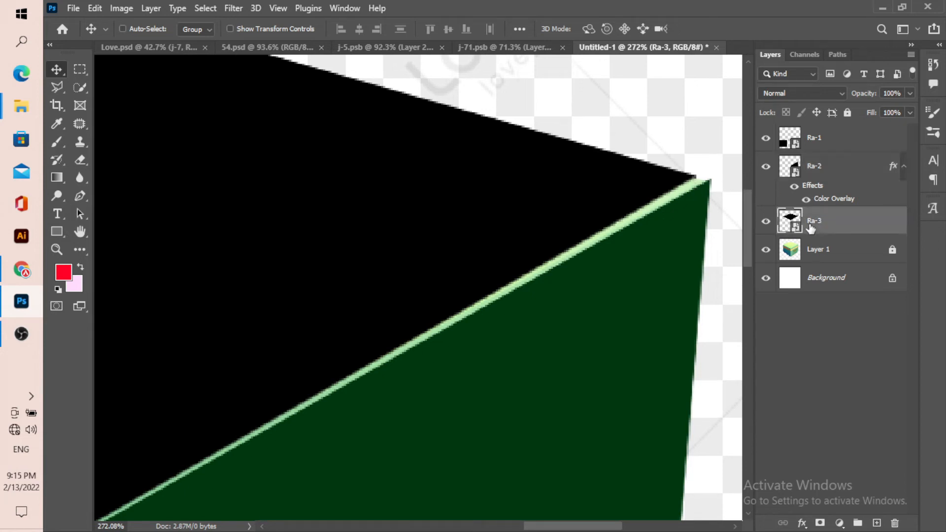
pyautogui.click(765, 221)
pyautogui.click(765, 222)
pyautogui.click(95, 8)
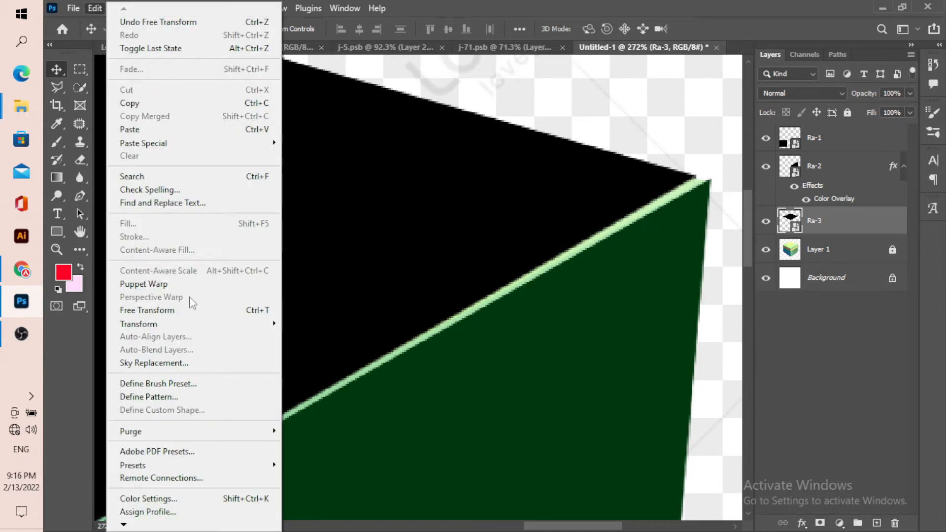
pyautogui.click(202, 310)
pyautogui.press('alt')
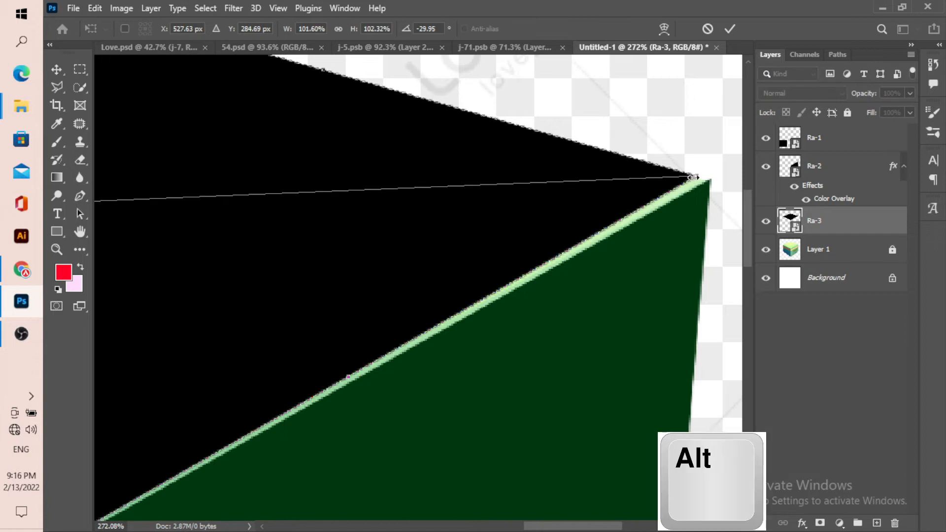
pyautogui.moveTo(696, 177); pyautogui.dragTo(709, 180)
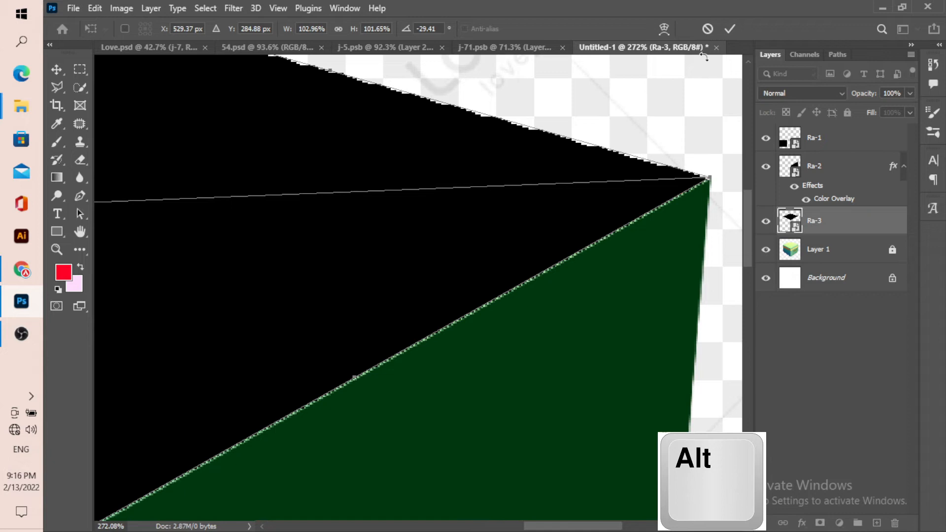
pyautogui.click(729, 29)
pyautogui.scroll(-3, 604, 184)
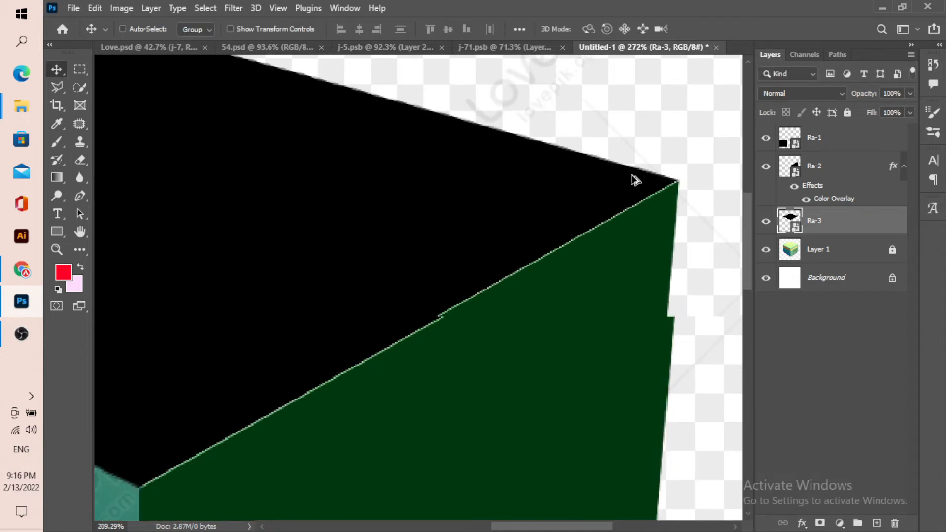
pyautogui.scroll(-5, 678, 181)
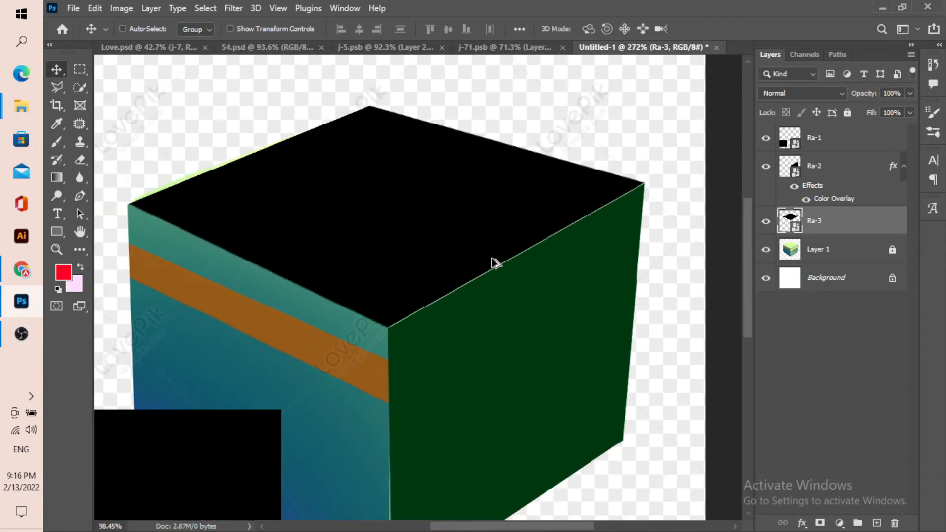
pyautogui.scroll(-3, 494, 261)
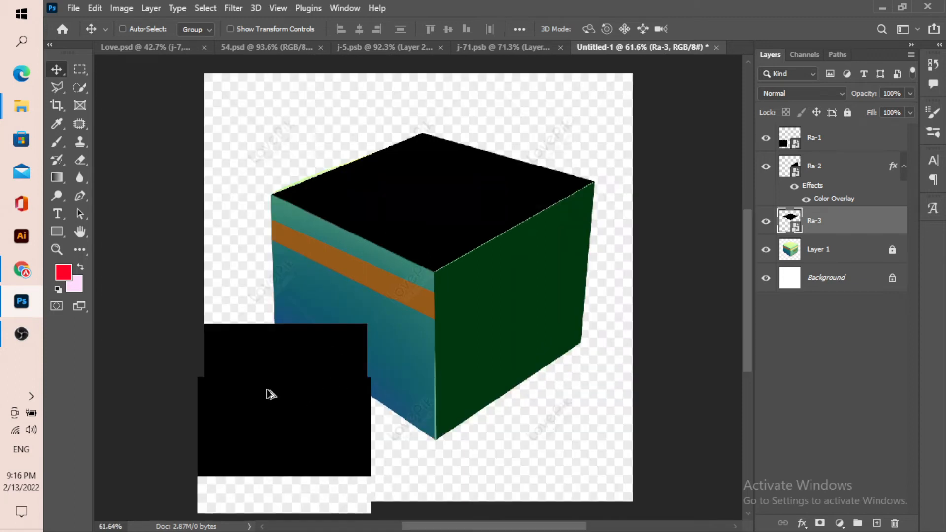
# Select the Ra-1 rectangle and move it up and right until its upper-right corner meets the box's front top vertex.
pyautogui.scroll(2, 268, 389)
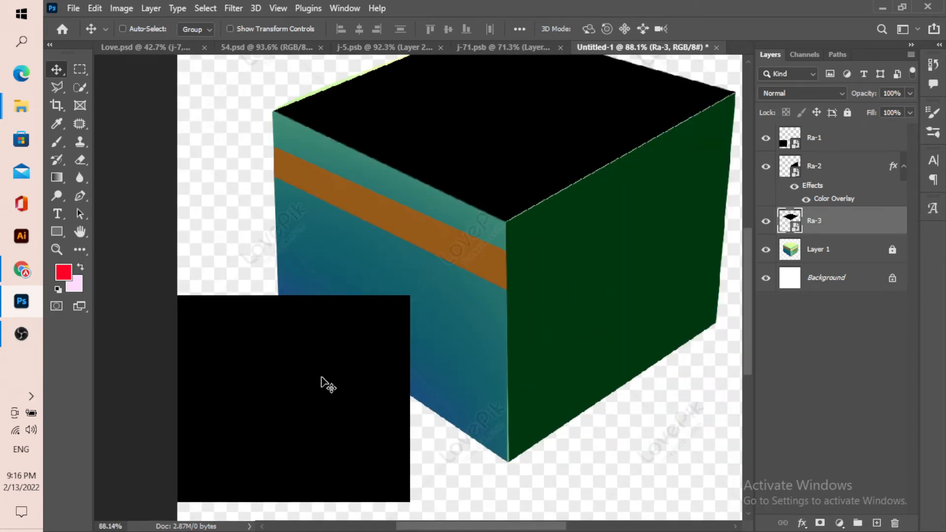
pyautogui.click(830, 170)
pyautogui.click(818, 145)
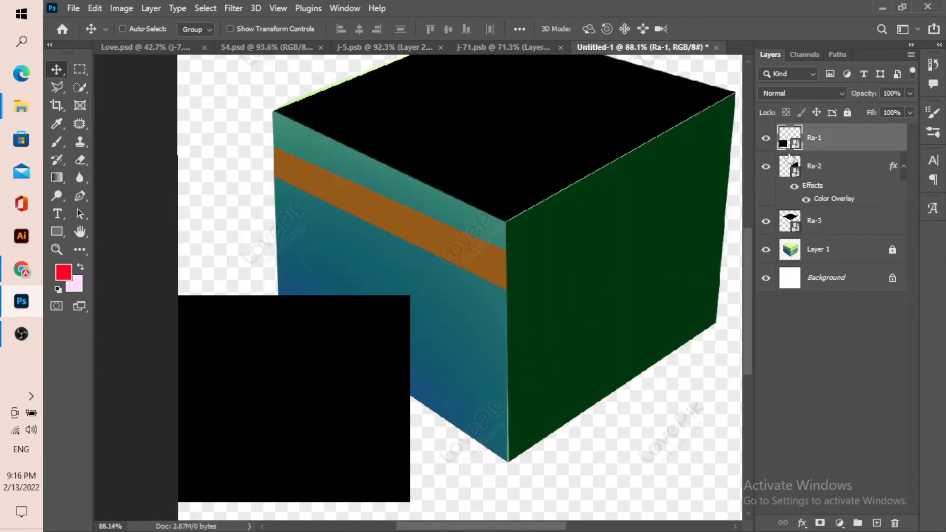
pyautogui.click(766, 139)
pyautogui.moveTo(335, 304); pyautogui.dragTo(393, 268)
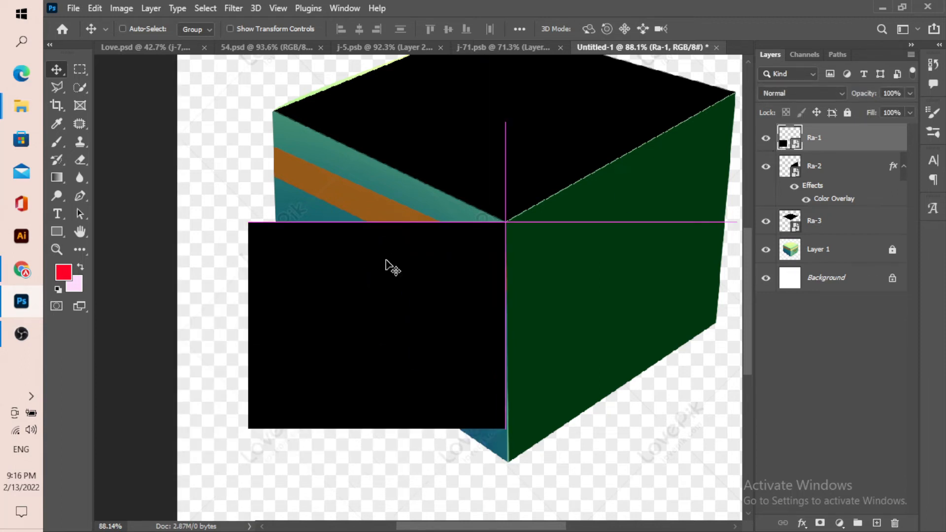
# Start distorting Ra-1 and pull its lower-right corner to the box's front bottom vertex, covering the gap beside the green face.
pyautogui.click(93, 9)
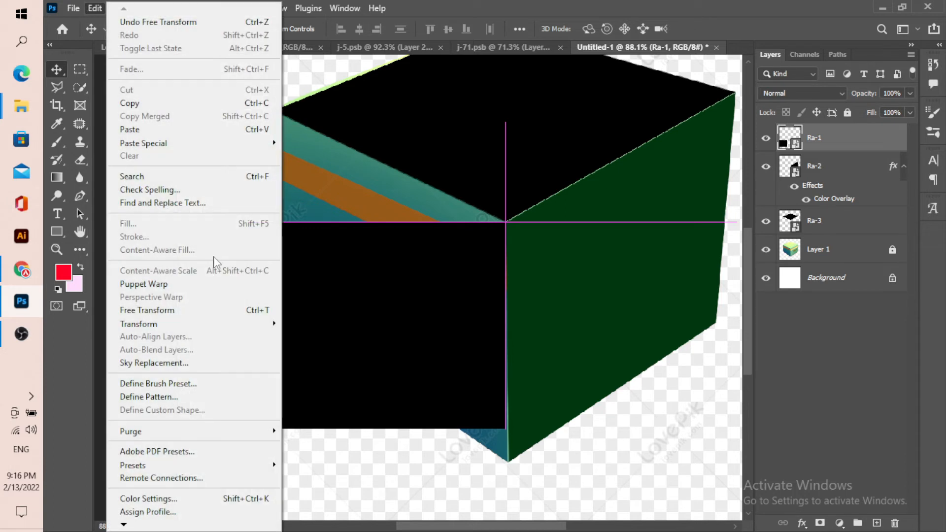
pyautogui.moveTo(245, 327)
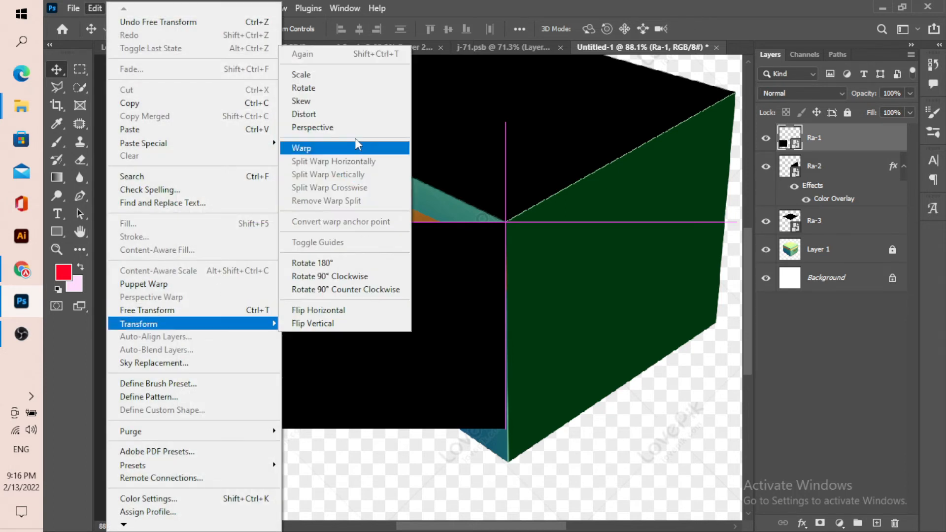
pyautogui.click(335, 117)
pyautogui.scroll(3, 517, 242)
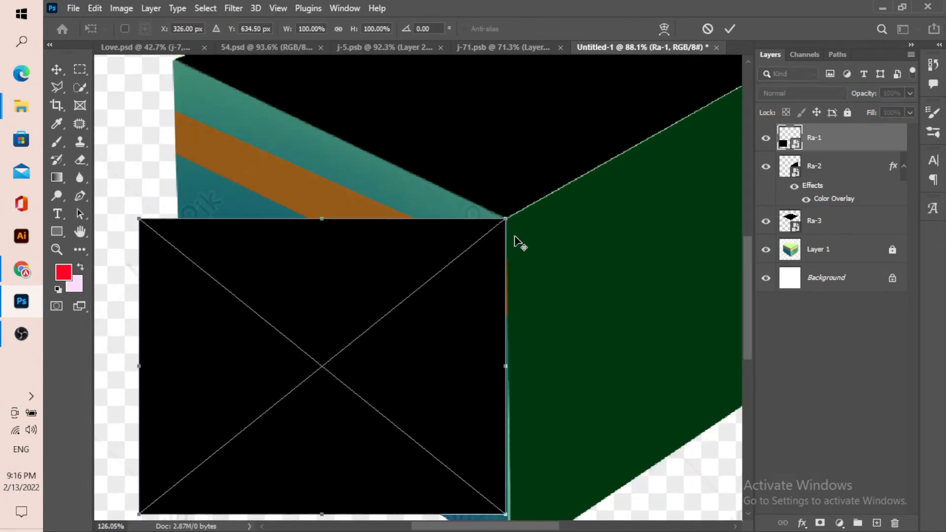
pyautogui.scroll(-1, 541, 285)
pyautogui.scroll(-1, 539, 285)
pyautogui.scroll(5, 507, 396)
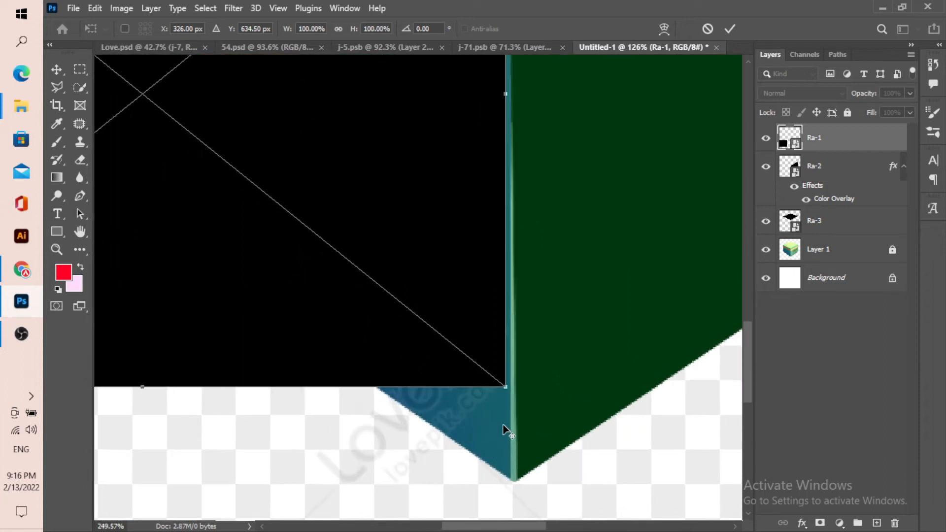
pyautogui.scroll(-1, 510, 395)
pyautogui.scroll(2, 518, 363)
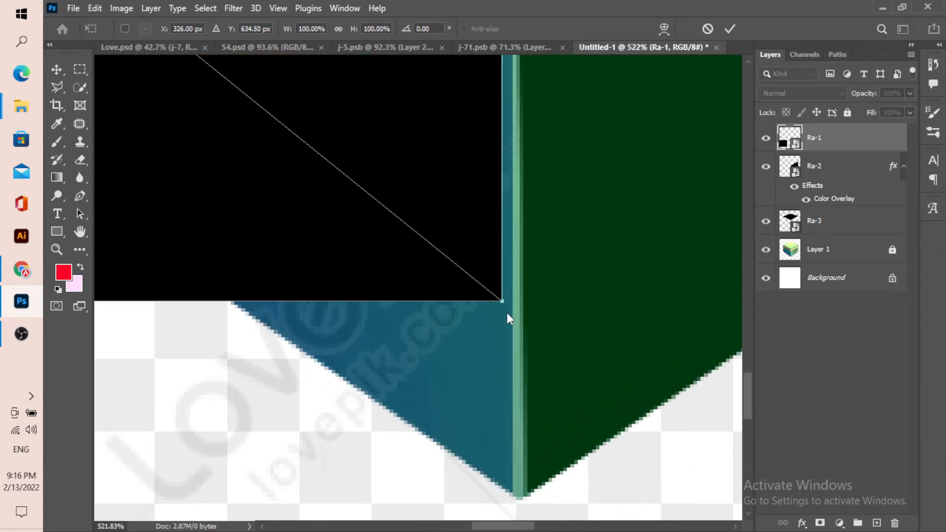
pyautogui.moveTo(501, 305); pyautogui.dragTo(528, 495)
pyautogui.scroll(-5, 528, 494)
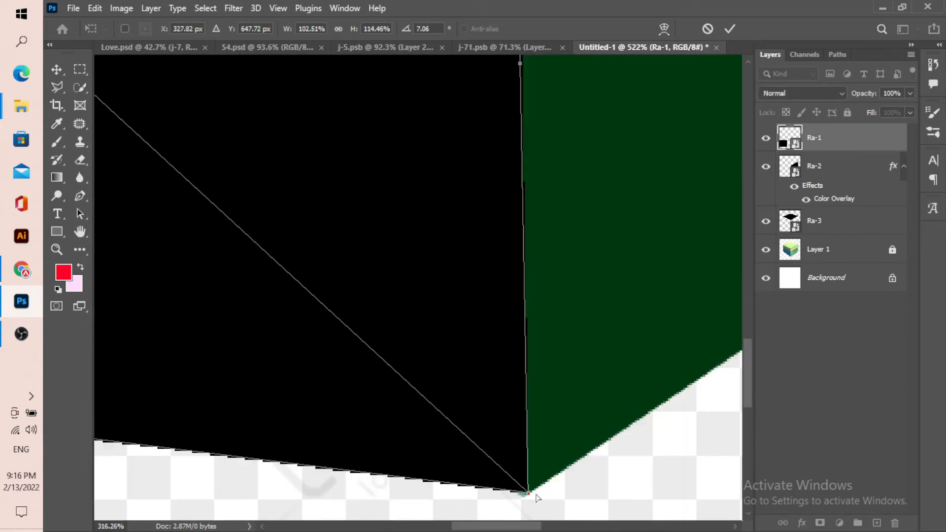
# Pull Ra-1's upper-left corner up to the box's left top vertex so its top edge meets Ra-3.
pyautogui.scroll(-8, 535, 416)
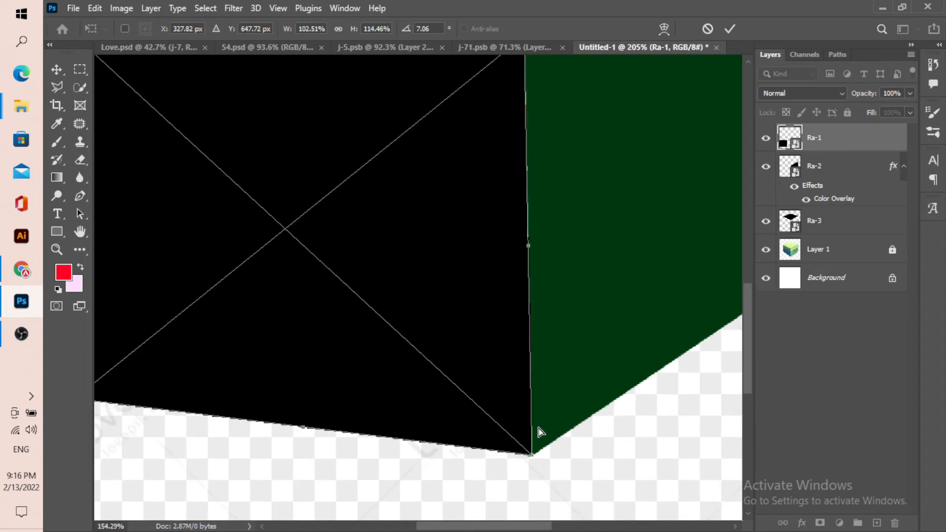
pyautogui.hscroll(2, 546, 448)
pyautogui.scroll(5, 549, 453)
pyautogui.scroll(-2, 472, 382)
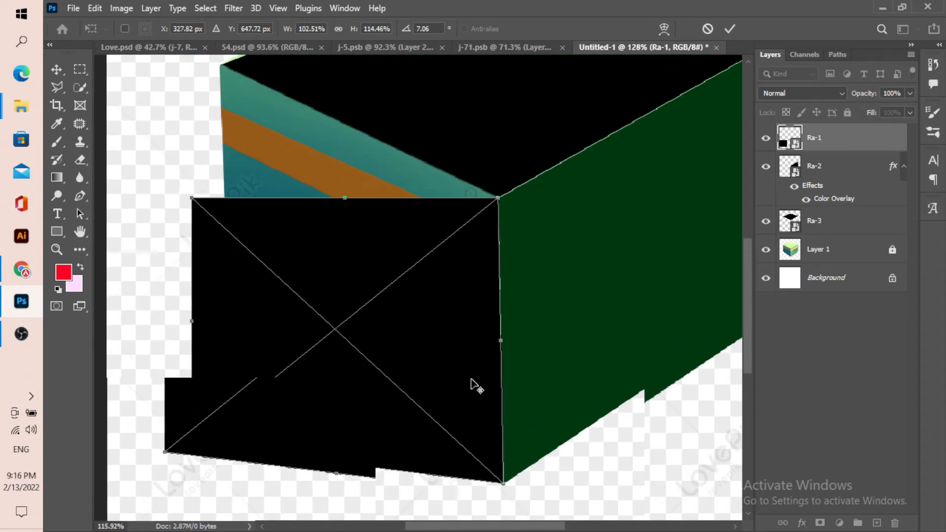
pyautogui.scroll(2, 472, 383)
pyautogui.scroll(2, 365, 329)
pyautogui.scroll(6, 195, 231)
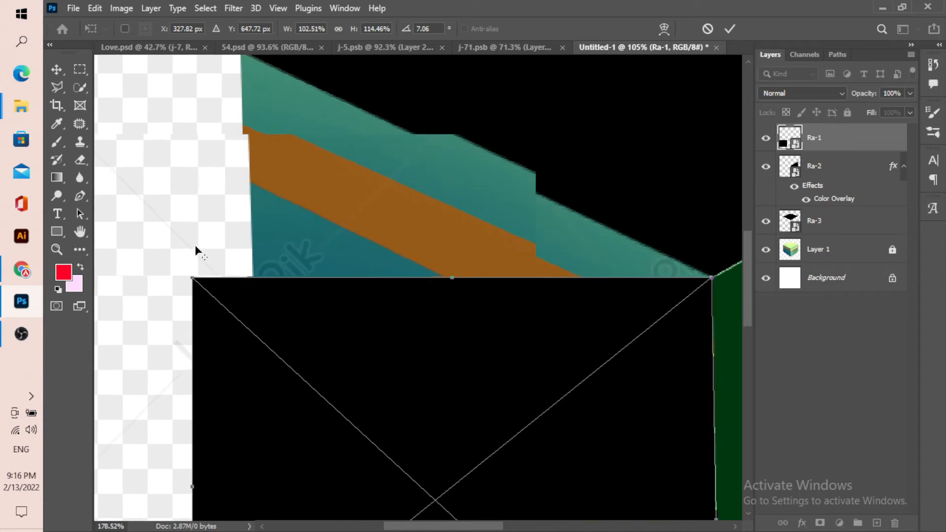
pyautogui.scroll(2, 197, 341)
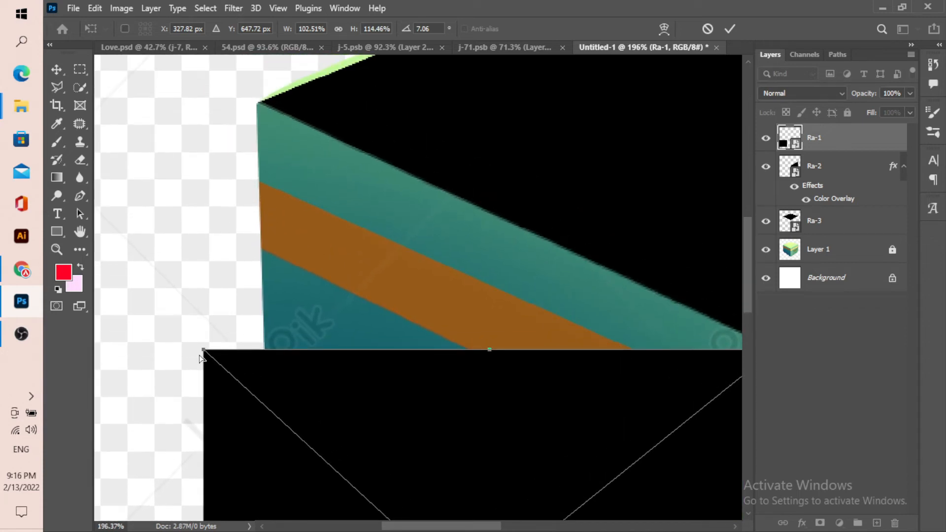
pyautogui.moveTo(203, 352); pyautogui.dragTo(258, 105)
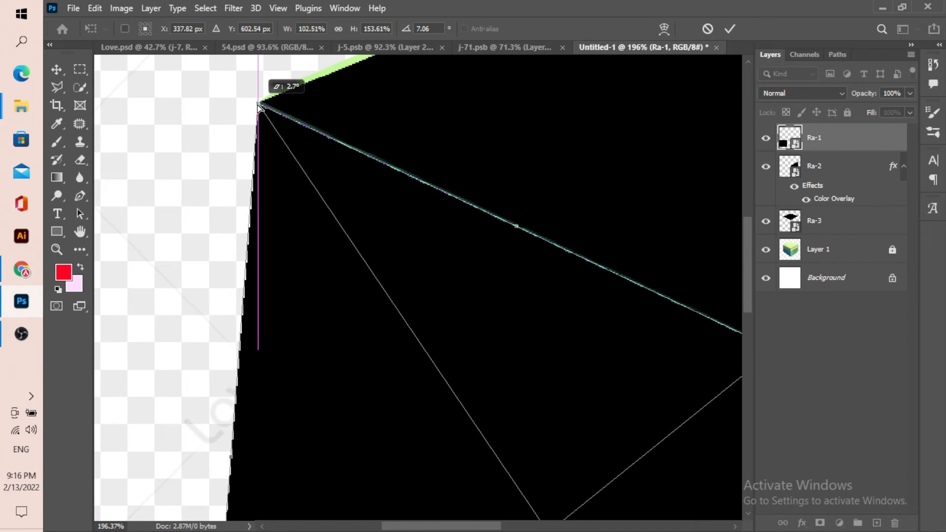
# Fit Ra-1's lower-left corner to the bottom corner of the box's left face and apply the distortion.
pyautogui.scroll(-5, 275, 117)
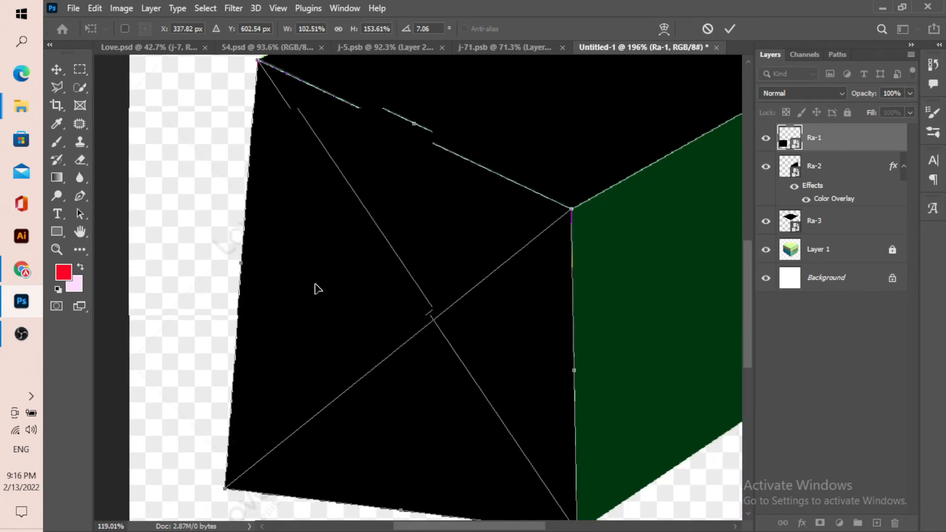
pyautogui.scroll(-7, 276, 355)
pyautogui.moveTo(231, 404); pyautogui.dragTo(268, 354)
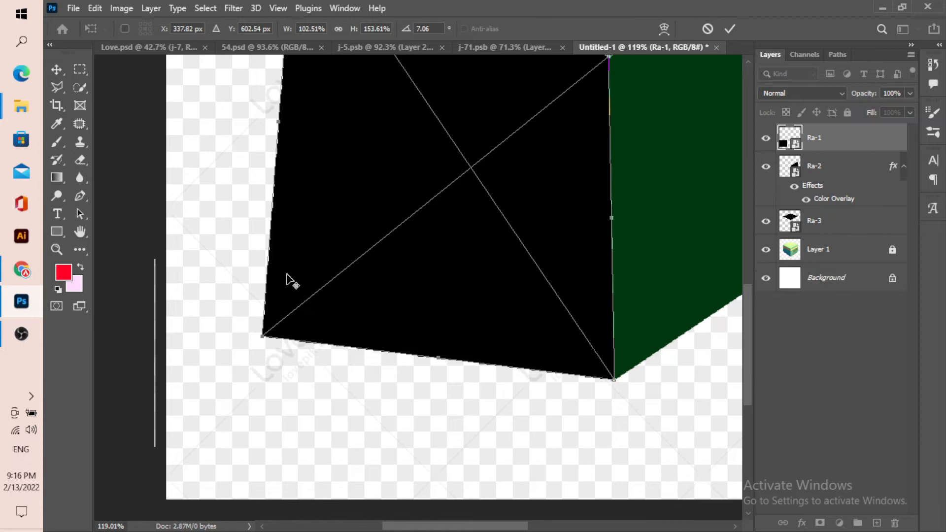
pyautogui.scroll(4, 291, 281)
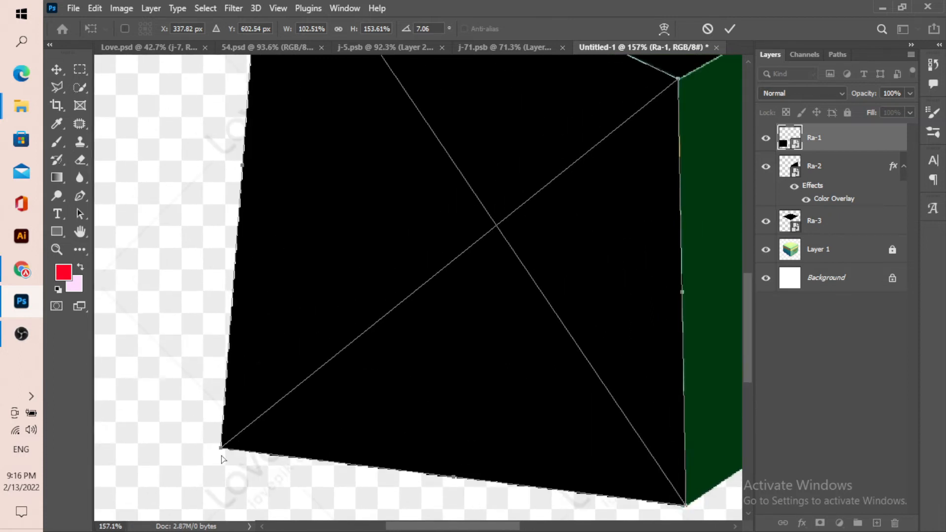
pyautogui.moveTo(221, 448); pyautogui.dragTo(275, 224)
pyautogui.scroll(-5, 321, 291)
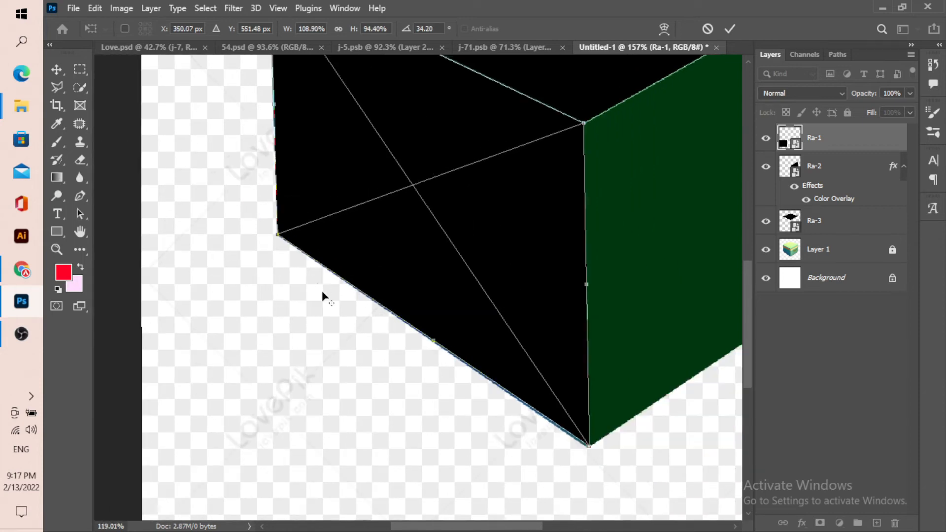
pyautogui.scroll(-2, 328, 298)
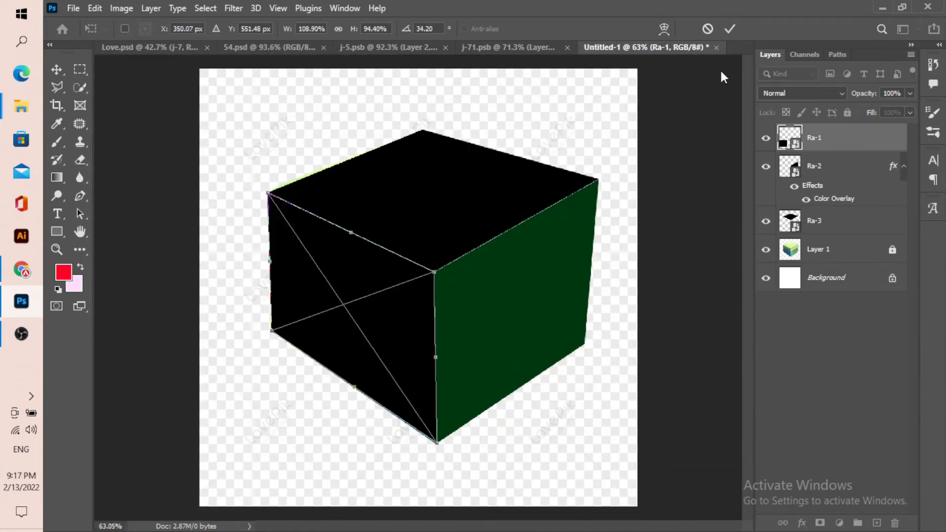
pyautogui.click(733, 31)
# Unlock the reference box image on Layer 1 and delete that layer.
pyautogui.scroll(-5, 426, 268)
pyautogui.scroll(6, 475, 264)
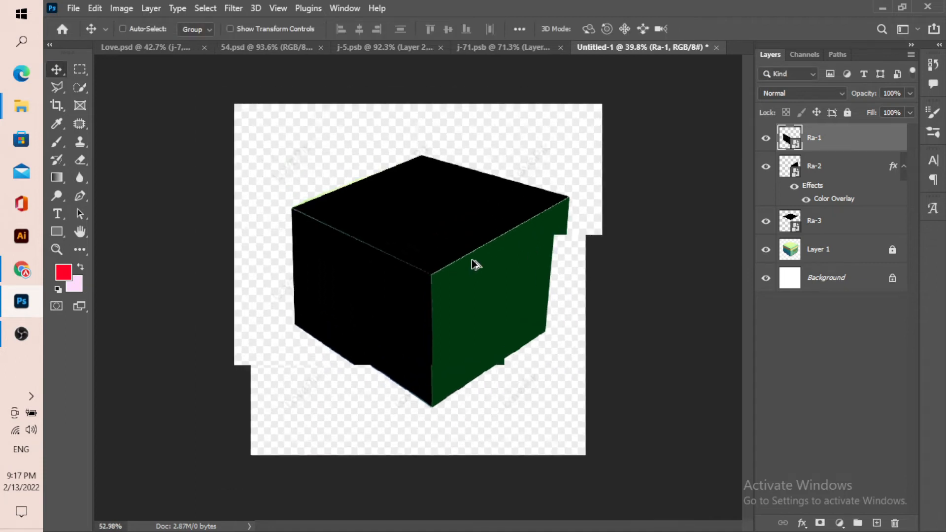
pyautogui.scroll(1, 476, 264)
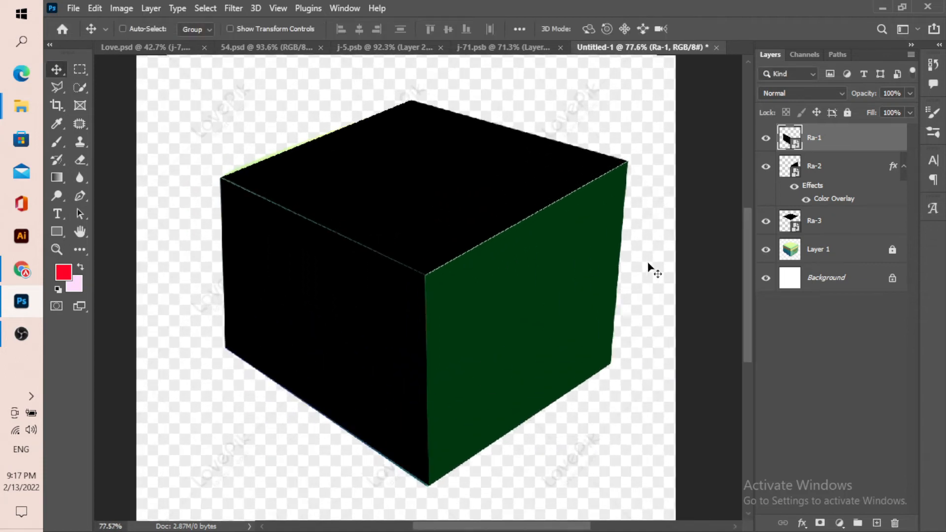
pyautogui.click(857, 252)
pyautogui.click(849, 112)
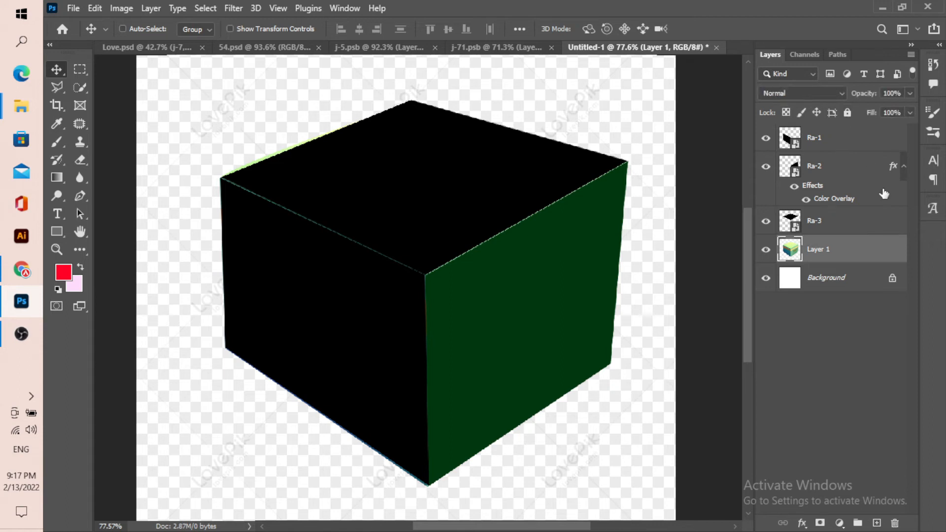
pyautogui.press('Delete')
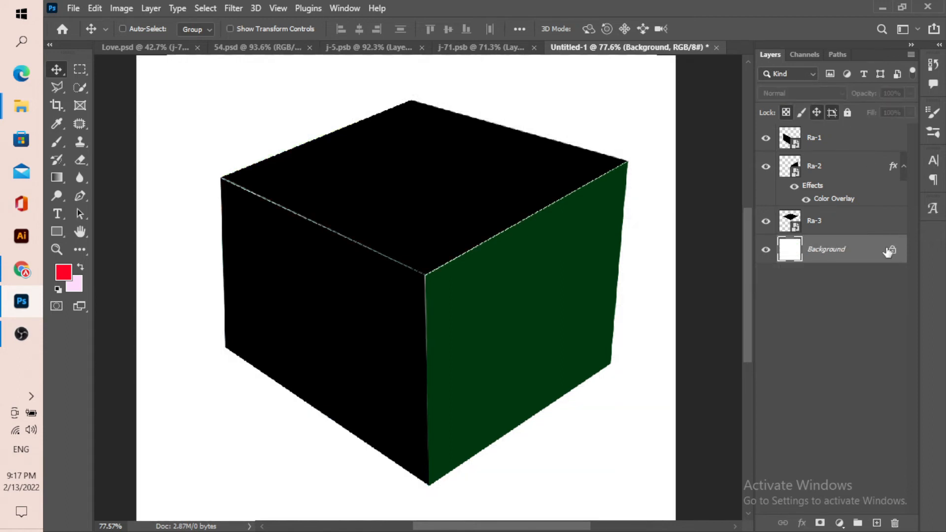
# Hide and show the Ra-1 and Ra-3 layers in turn to check which box face each one covers.
pyautogui.scroll(-4, 515, 257)
pyautogui.scroll(3, 486, 265)
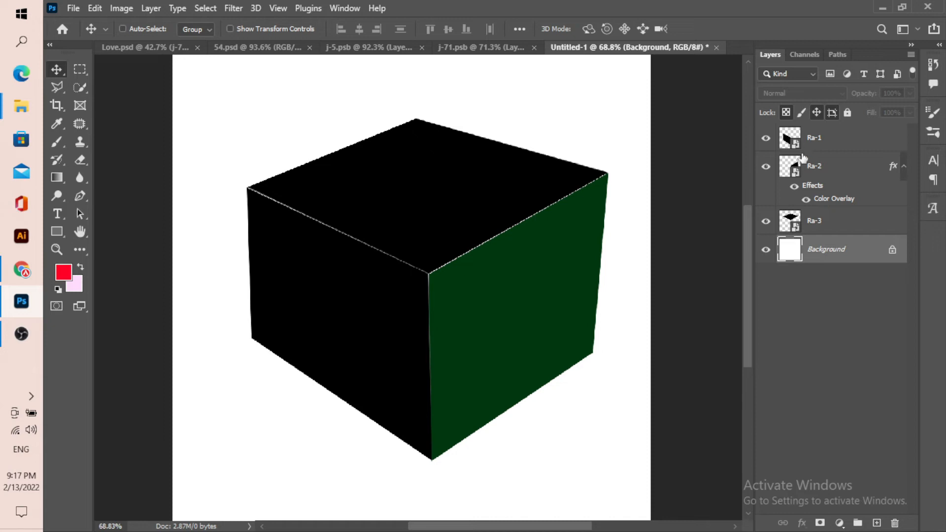
pyautogui.click(766, 139)
pyautogui.click(765, 138)
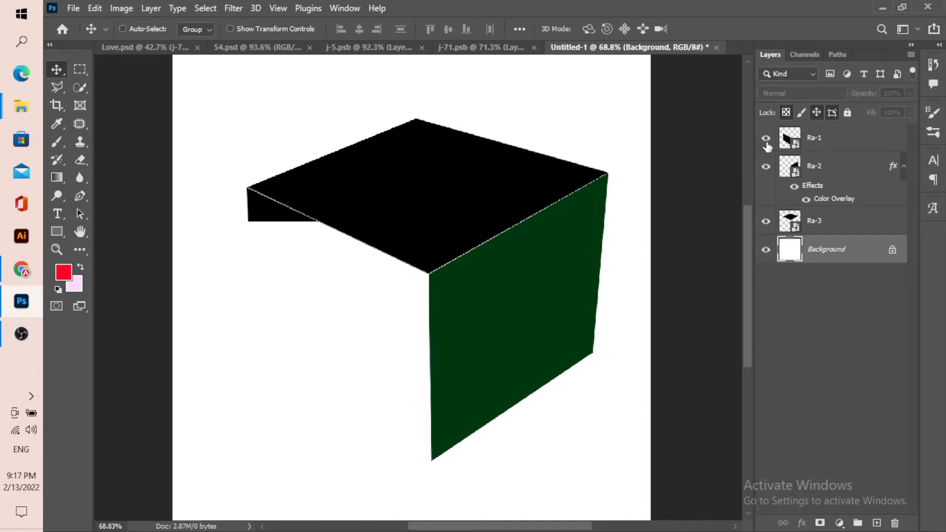
pyautogui.click(765, 221)
pyautogui.click(765, 222)
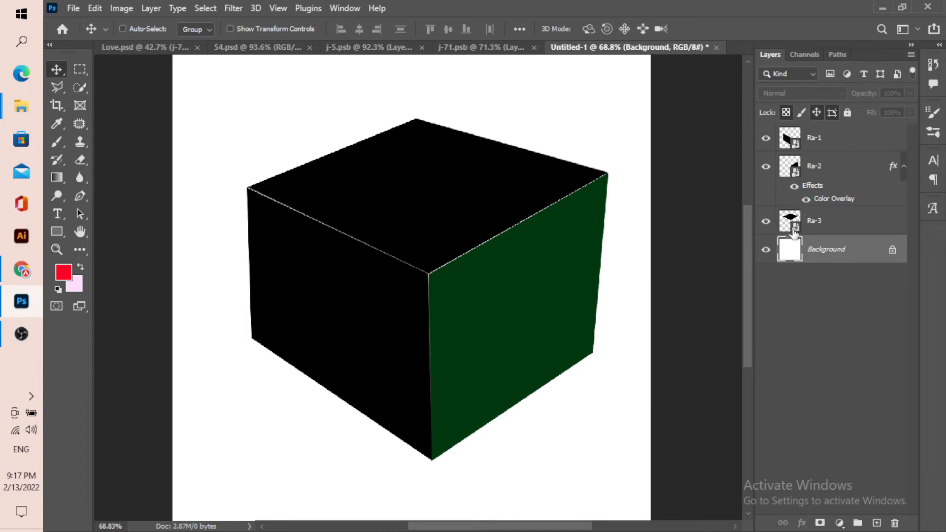
# Open the contents of the Ra-3 smart object and bring up the card artwork in j-5.psb.
pyautogui.doubleClick(793, 231)
pyautogui.moveTo(285, 64); pyautogui.dragTo(563, 51)
pyautogui.click(534, 48)
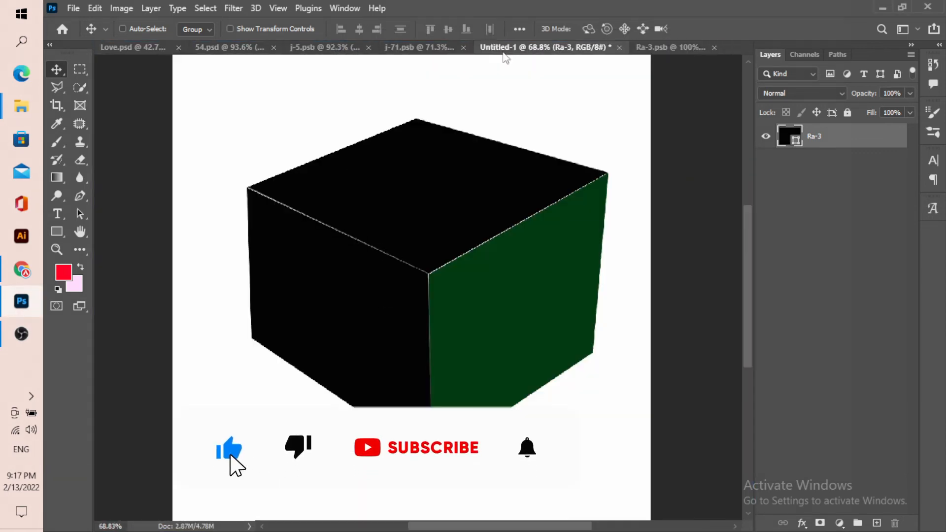
pyautogui.click(428, 47)
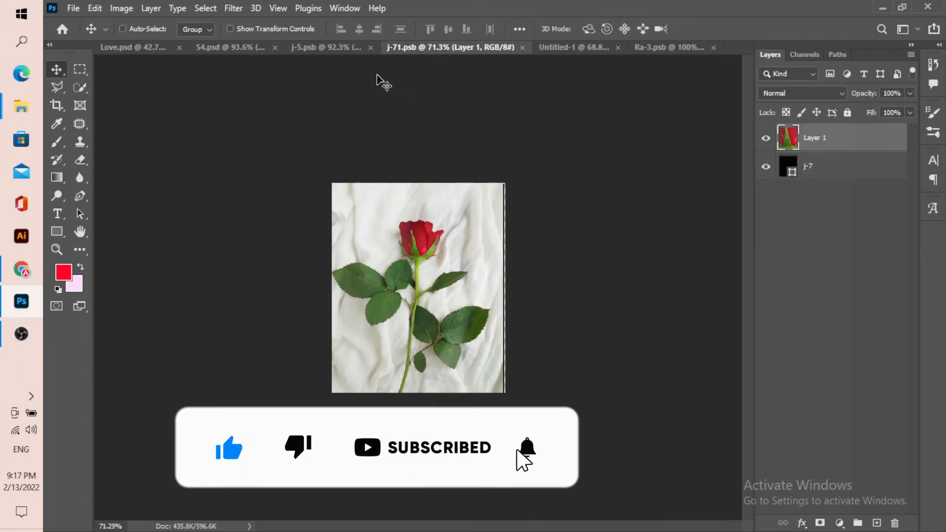
pyautogui.click(340, 48)
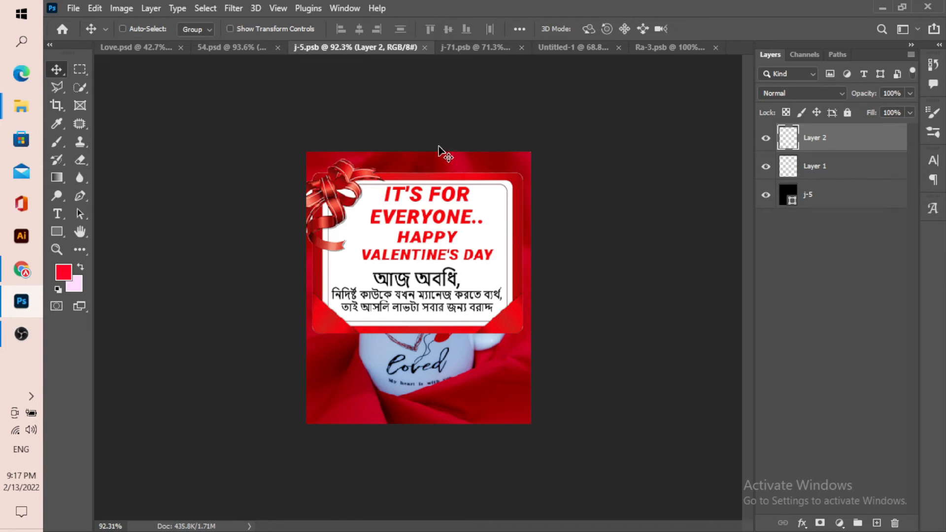
# Try to copy Layer 1 and Layer 2 from j-5.psb into Ra-3.psb, then undo the placement.
pyautogui.keyDown('shift'); pyautogui.click(785, 169); pyautogui.keyUp('shift')
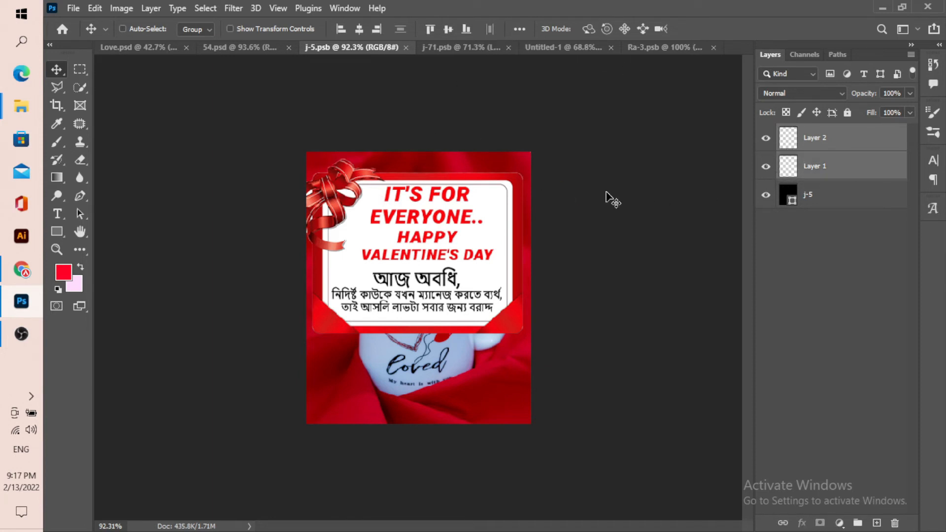
pyautogui.moveTo(458, 170); pyautogui.dragTo(682, 52)
pyautogui.moveTo(422, 219); pyautogui.dragTo(454, 247)
pyautogui.hotkey('ctrl', 'z')
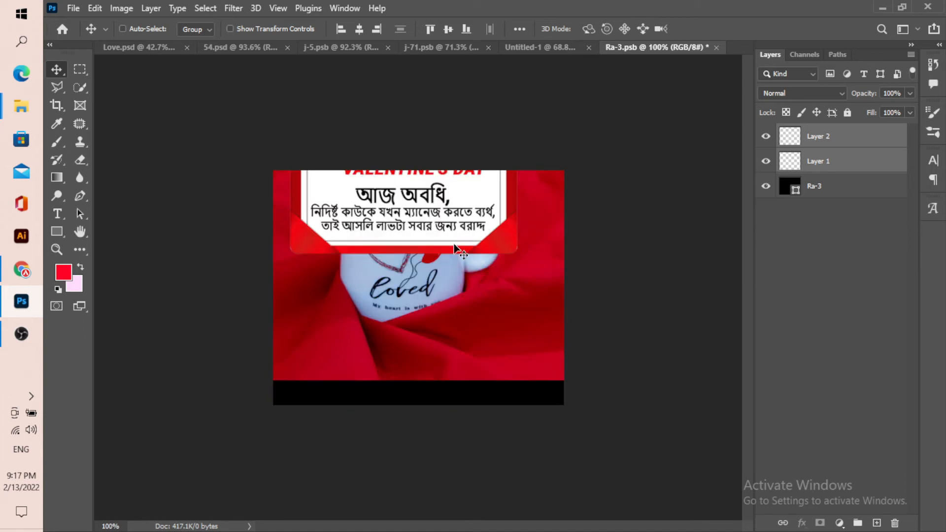
pyautogui.hotkey('ctrl', 'z')
# Review the finished box in Love.psd and the card artwork in j-5.psb and 54.psd, then return to Ra-3.psb.
pyautogui.click(516, 44)
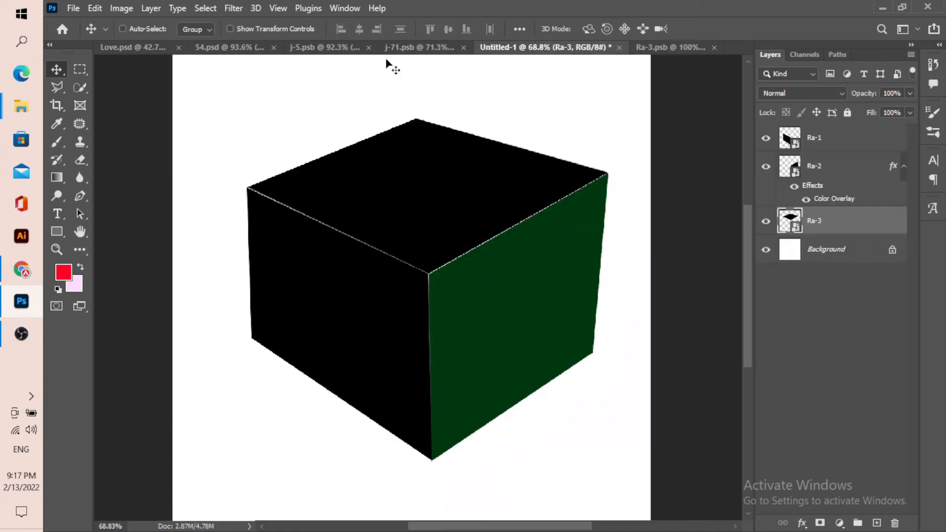
pyautogui.click(131, 48)
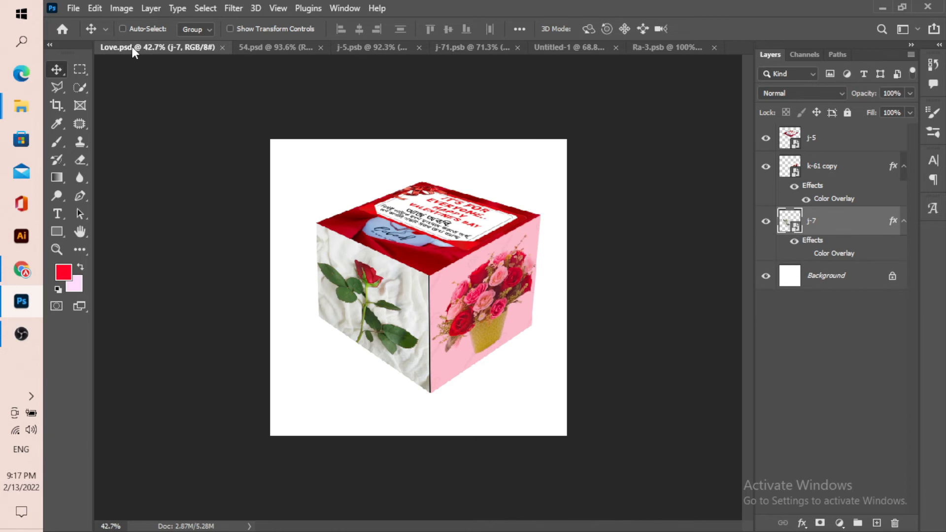
pyautogui.click(356, 50)
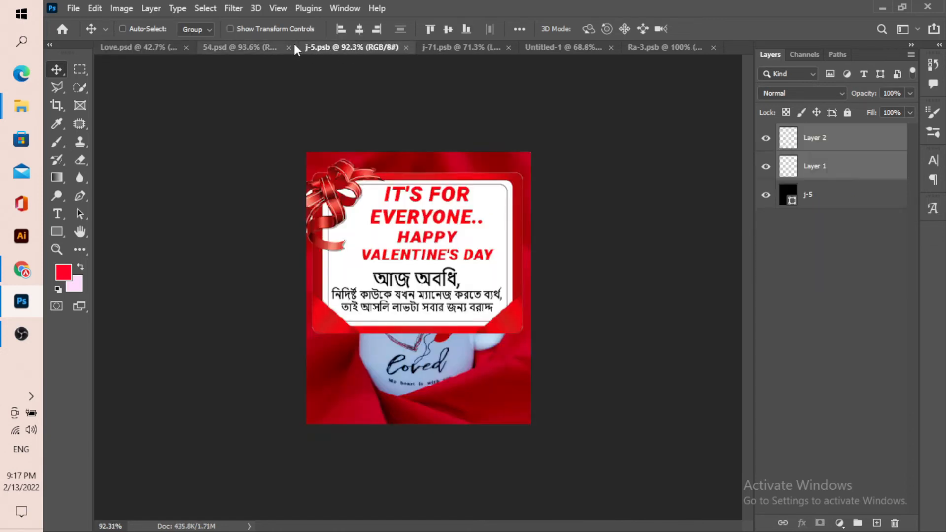
pyautogui.click(263, 50)
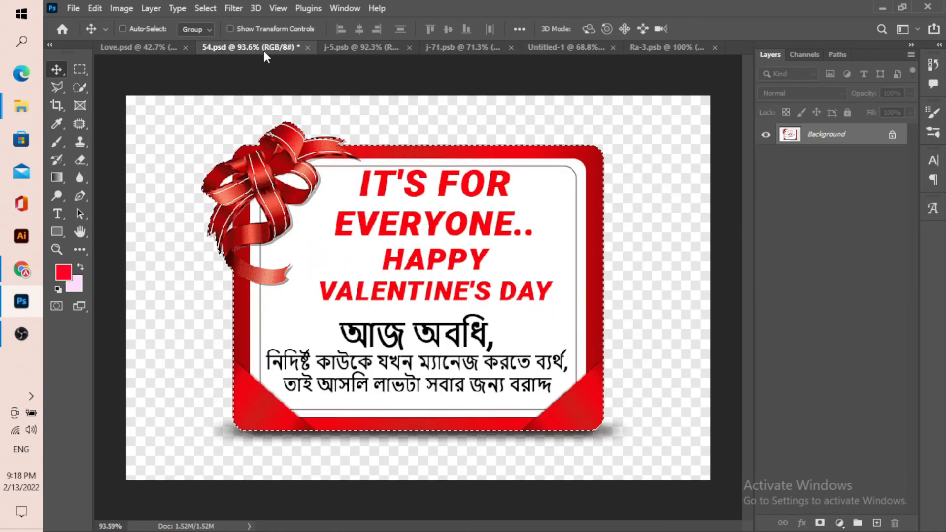
pyautogui.click(672, 49)
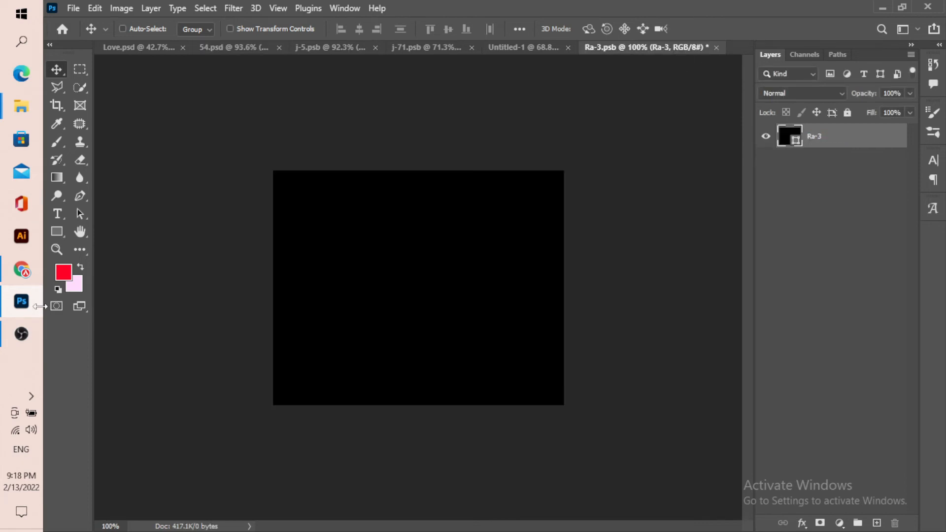
# Switch to Chrome and copy the rose bouquet image in the green pot from the image search results.
pyautogui.click(22, 269)
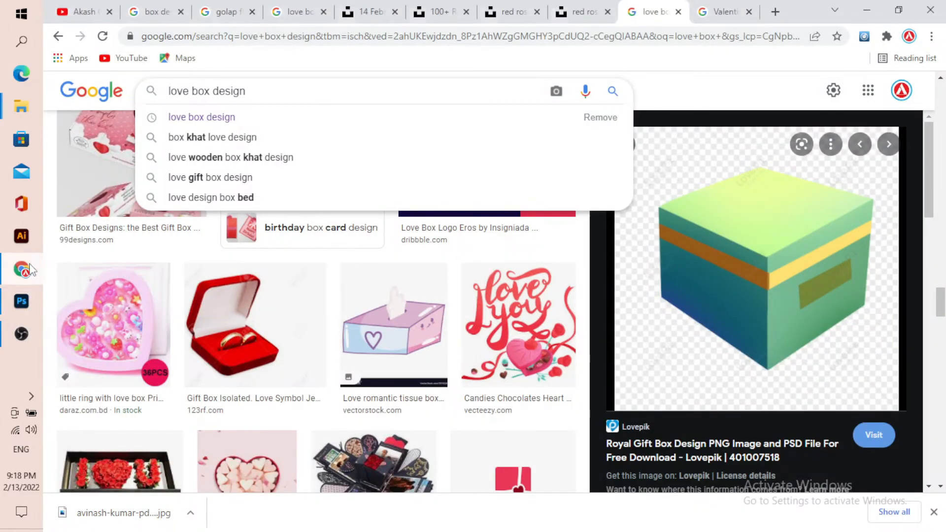
pyautogui.click(369, 11)
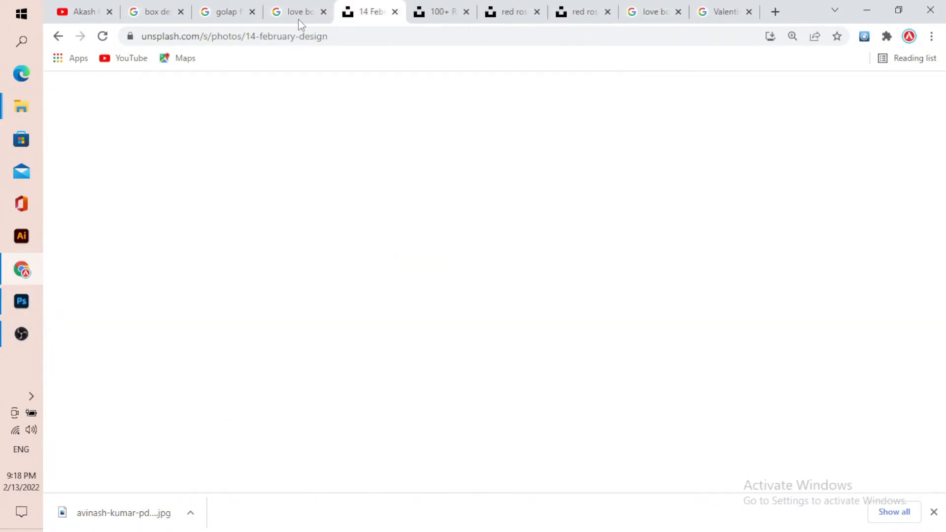
pyautogui.click(234, 12)
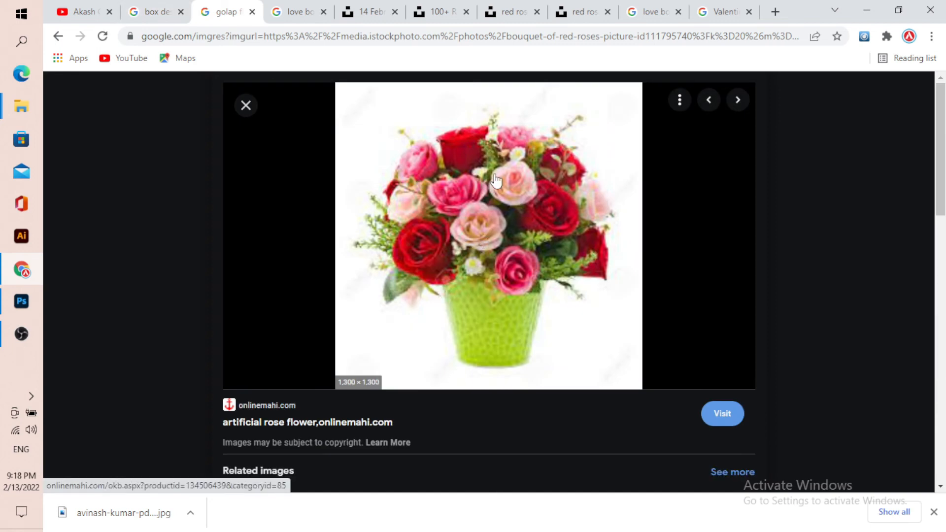
pyautogui.rightClick(487, 181)
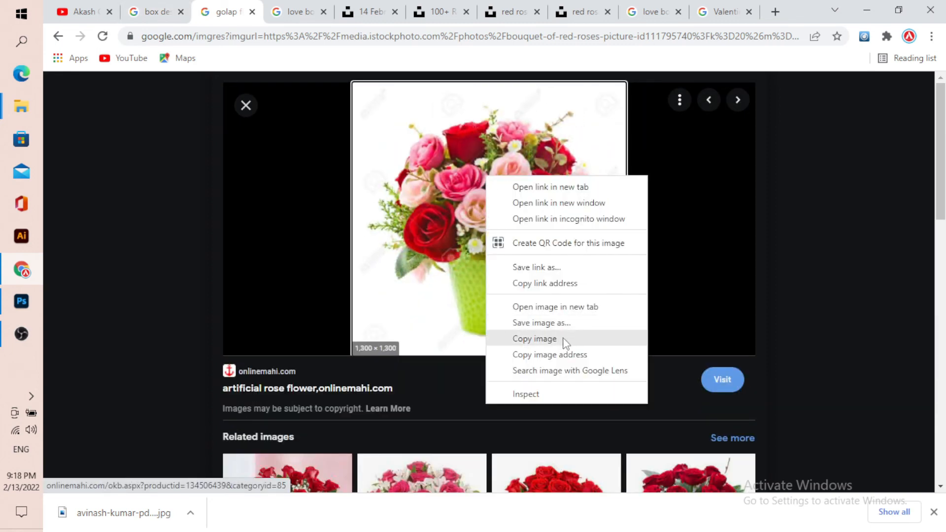
pyautogui.click(564, 338)
# Switch to Photoshop, paste the copied rose bouquet into Ra-3.psb and scale it down to about 30%.
pyautogui.click(21, 301)
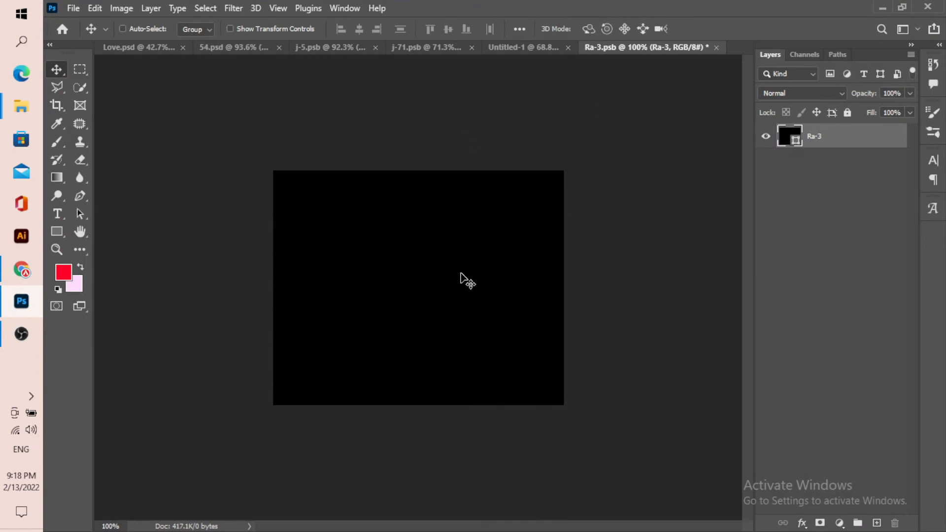
pyautogui.hotkey('ctrl', 'v')
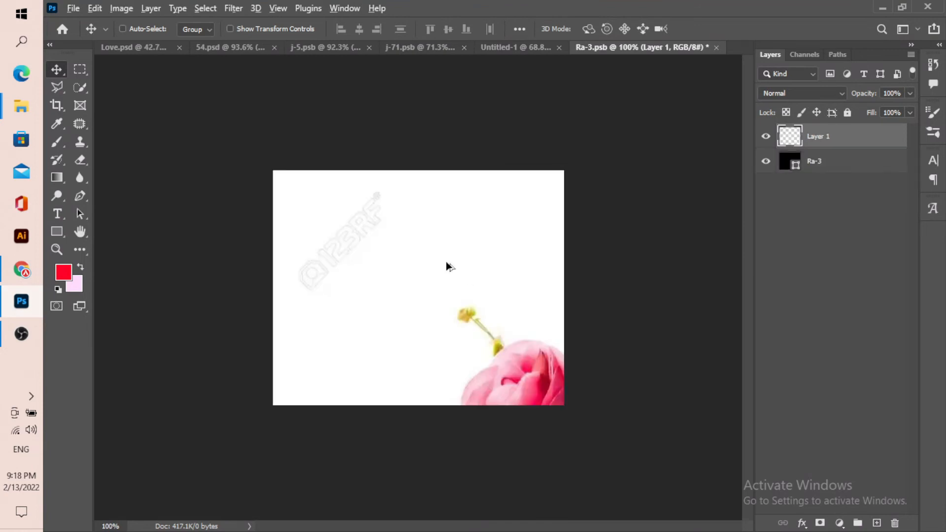
pyautogui.scroll(-5, 446, 261)
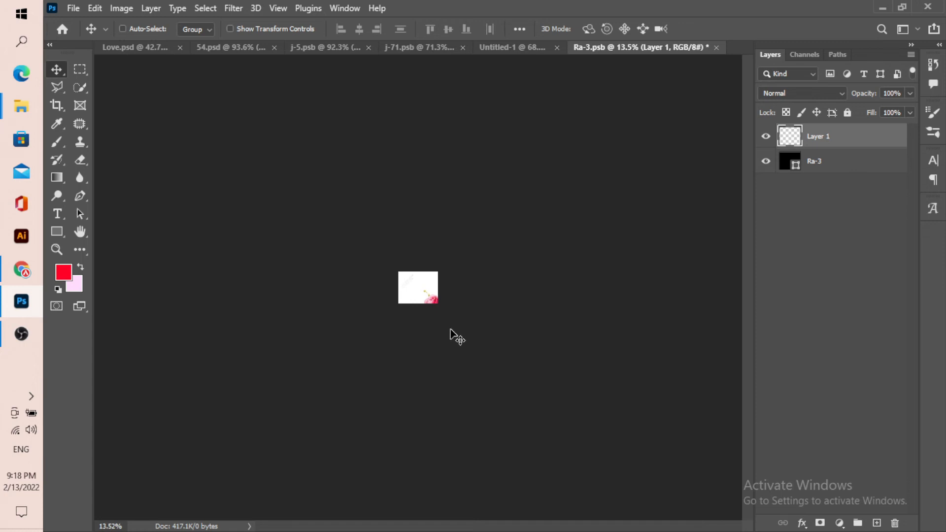
pyautogui.hotkey('ctrl', 't')
pyautogui.scroll(-3, 443, 320)
pyautogui.scroll(2, 458, 332)
pyautogui.scroll(1, 464, 327)
pyautogui.moveTo(506, 378); pyautogui.dragTo(440, 302)
pyautogui.scroll(8, 430, 290)
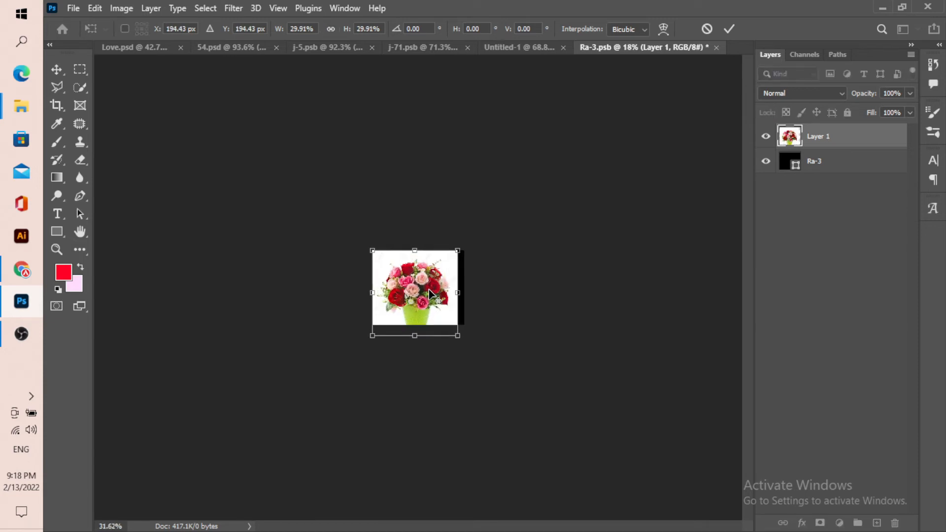
pyautogui.click(729, 29)
# Center the bouquet on the Ra-3.psb canvas and stretch its width to about 107.7% to cover both side edges.
pyautogui.scroll(-2, 398, 248)
pyautogui.moveTo(423, 261); pyautogui.dragTo(442, 240)
pyautogui.scroll(2, 442, 239)
pyautogui.hotkey('ctrl', 't')
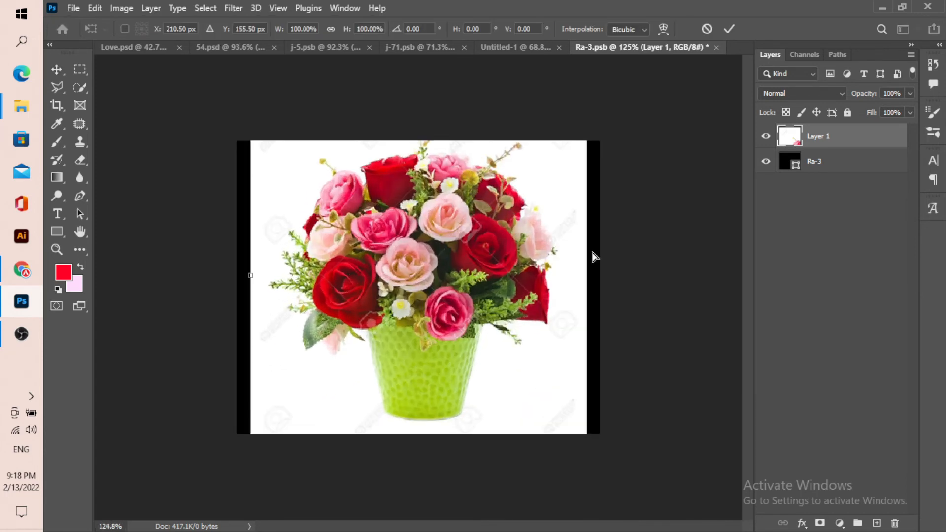
pyautogui.moveTo(591, 277); pyautogui.dragTo(601, 276)
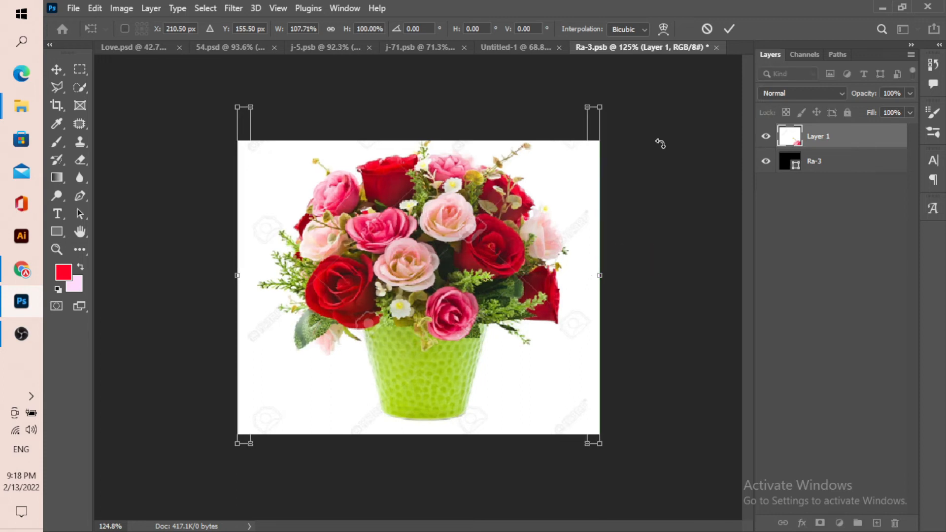
pyautogui.click(729, 27)
# Save Ra-3.psb, check the updated top face in Untitled-1, and close Ra-3.psb.
pyautogui.scroll(-2, 475, 237)
pyautogui.scroll(2, 415, 244)
pyautogui.click(78, 12)
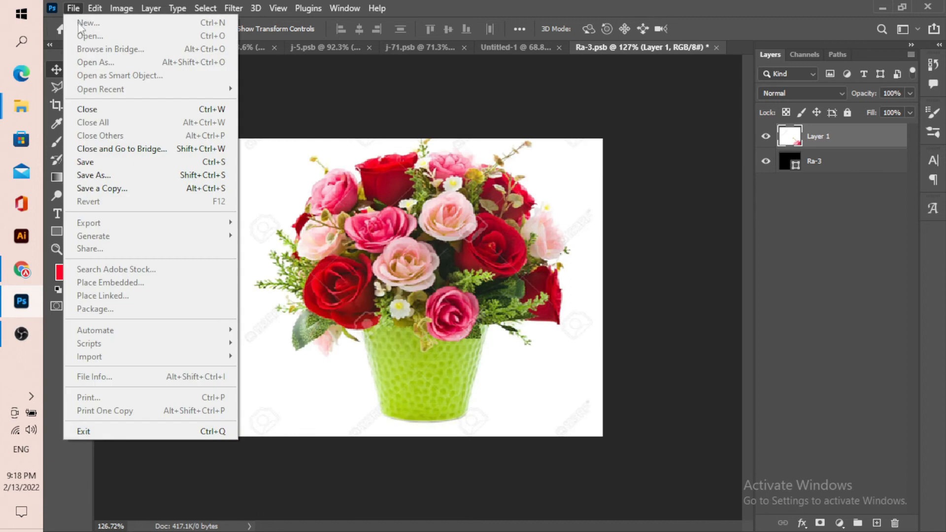
pyautogui.click(110, 163)
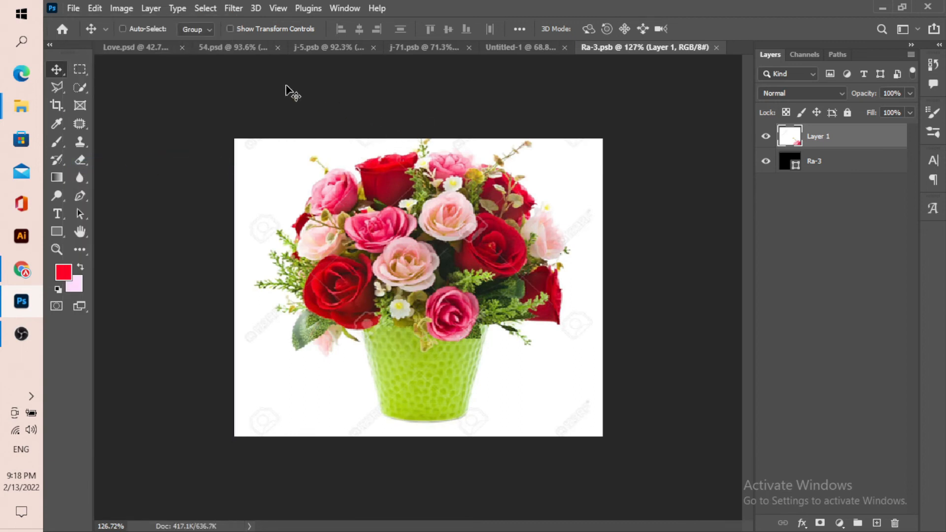
pyautogui.click(520, 47)
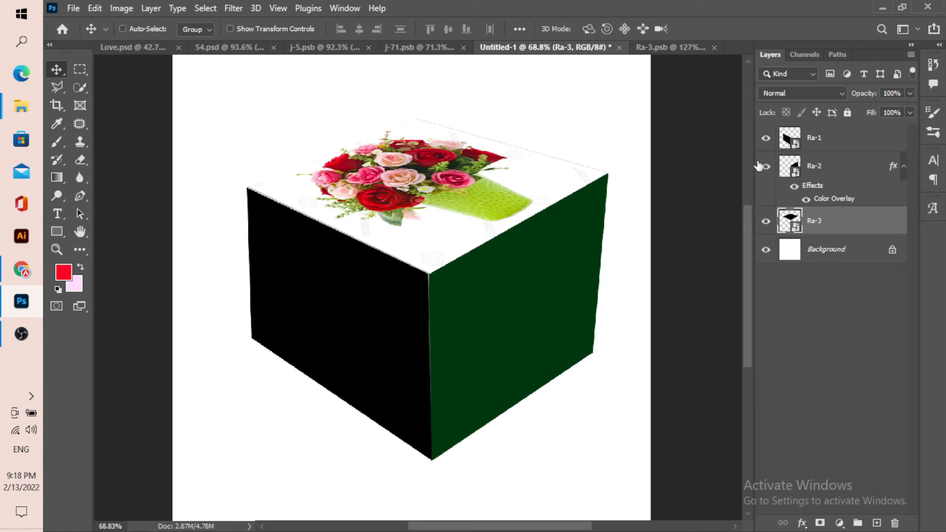
pyautogui.click(681, 46)
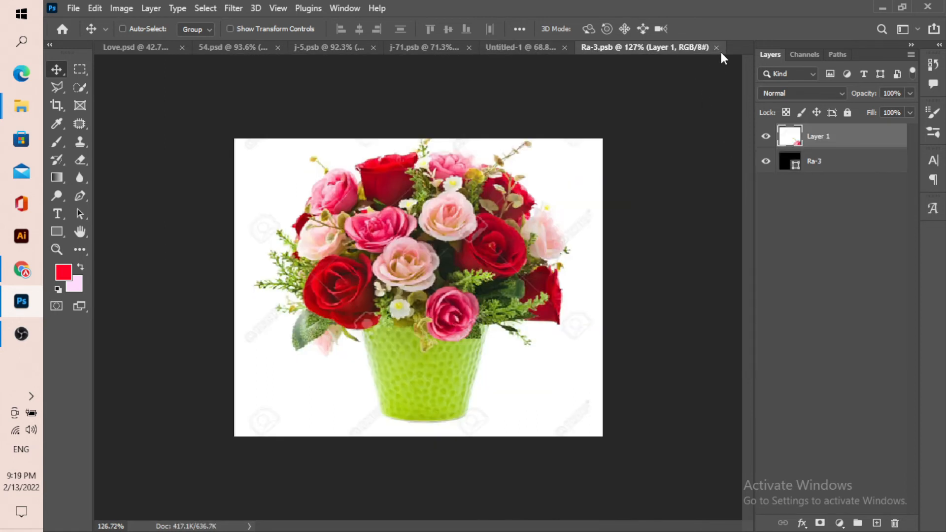
pyautogui.click(717, 47)
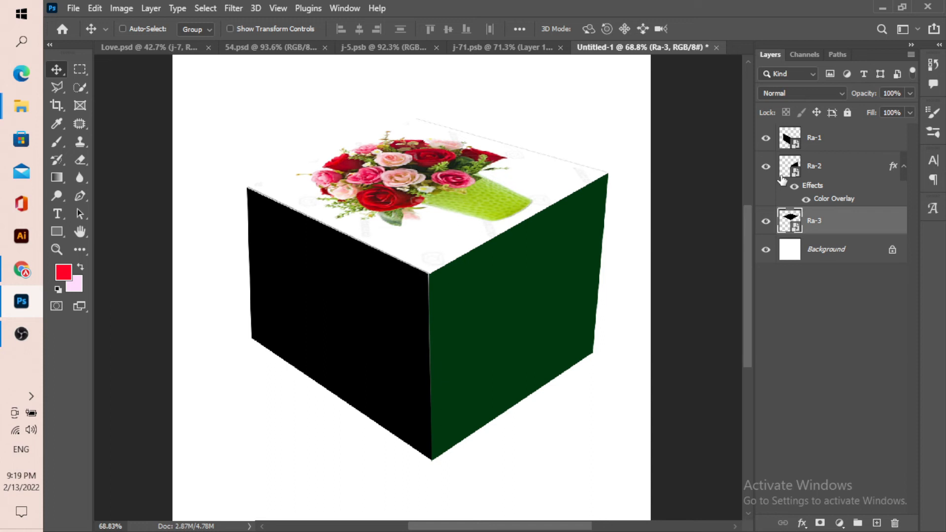
# Open the contents of the Ra-2 smart object and dock its window with the other open documents.
pyautogui.click(766, 166)
pyautogui.doubleClick(795, 170)
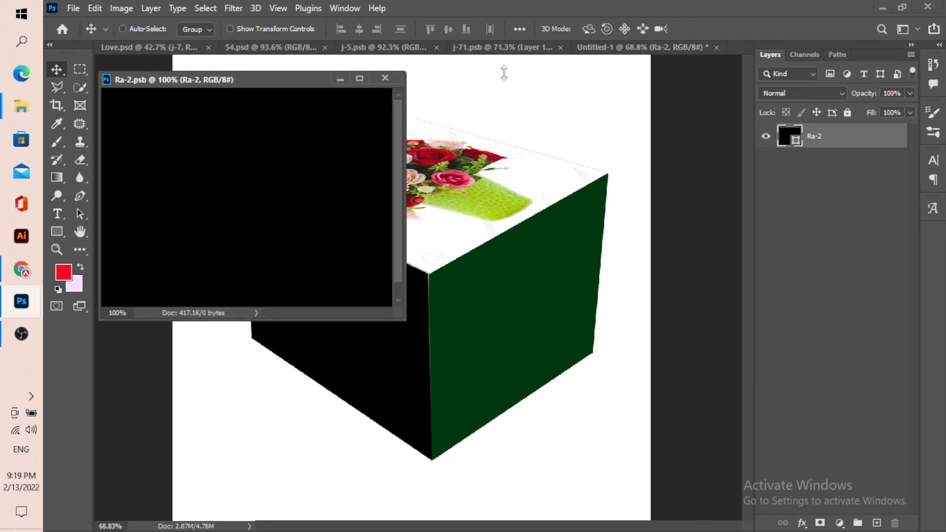
pyautogui.moveTo(300, 75); pyautogui.dragTo(513, 48)
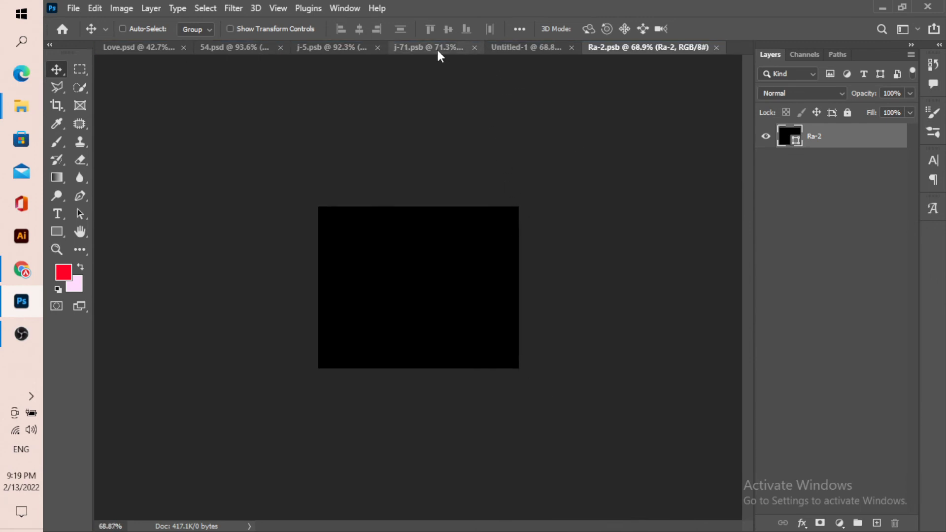
# Copy Layer 1 and Layer 2 of the Valentine's card from j-5.psb into Ra-2.psb, positioned to cover the canvas.
pyautogui.click(336, 47)
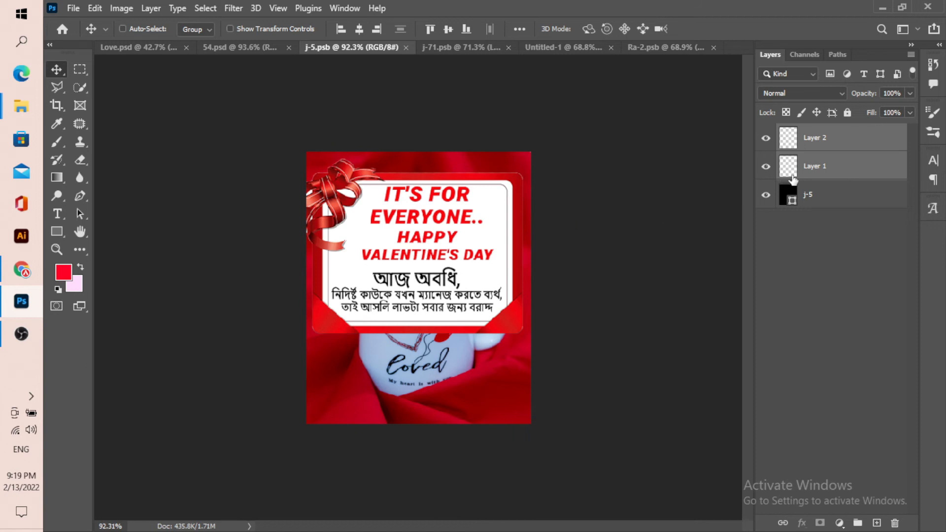
pyautogui.moveTo(492, 219); pyautogui.dragTo(467, 208)
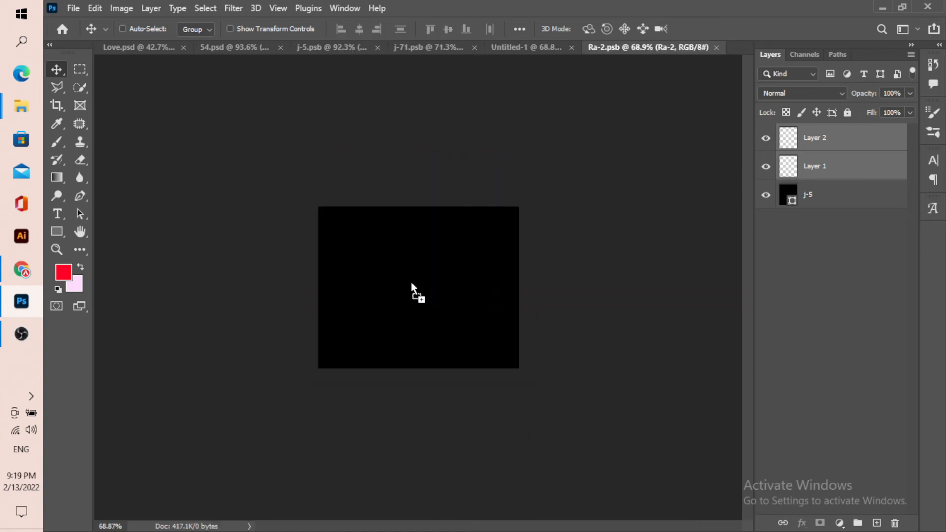
pyautogui.moveTo(410, 282); pyautogui.dragTo(414, 290)
pyautogui.moveTo(449, 265); pyautogui.dragTo(463, 292)
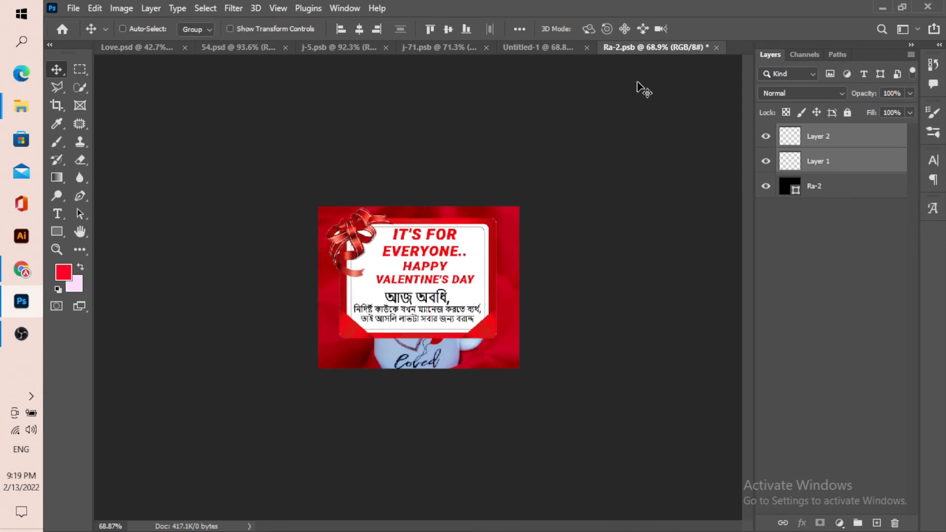
# Save Ra-2.psb and return to Untitled-1 to check the card artwork on the box's right face.
pyautogui.hotkey('ctrl', 's')
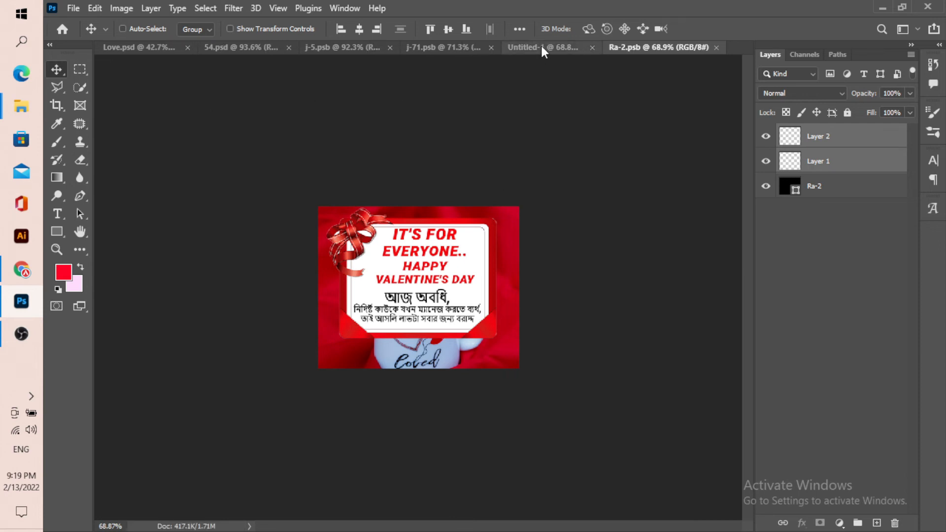
pyautogui.click(541, 46)
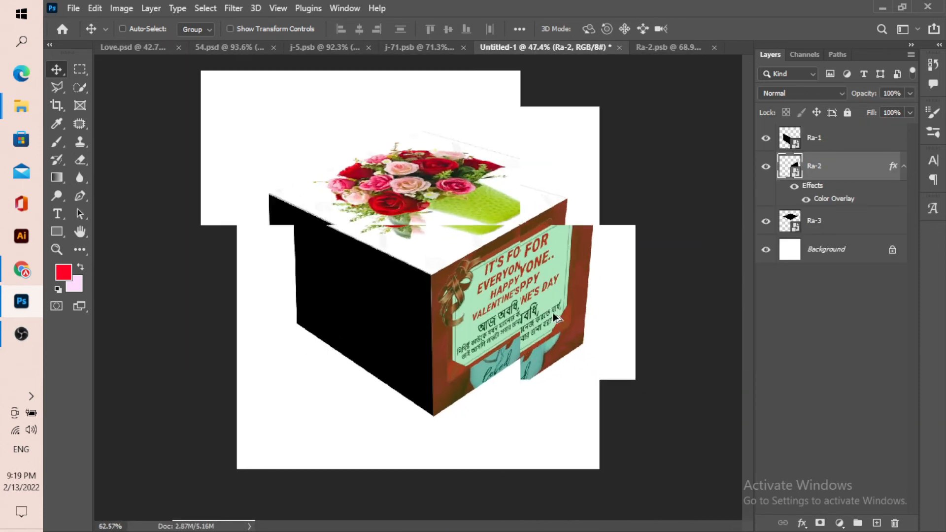
pyautogui.scroll(1, 554, 317)
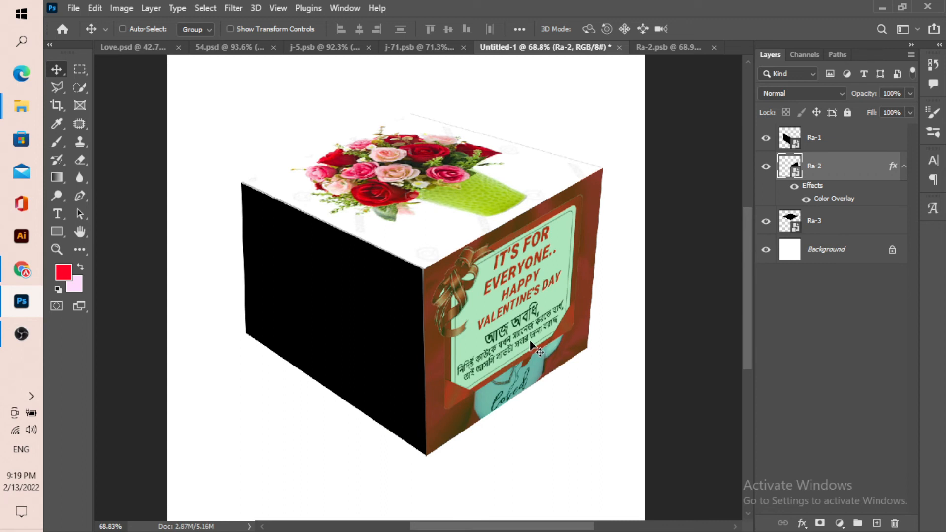
# Turn off the green Color Overlay effect in the Ra-2 layer's style settings and apply the change.
pyautogui.click(803, 523)
pyautogui.click(816, 391)
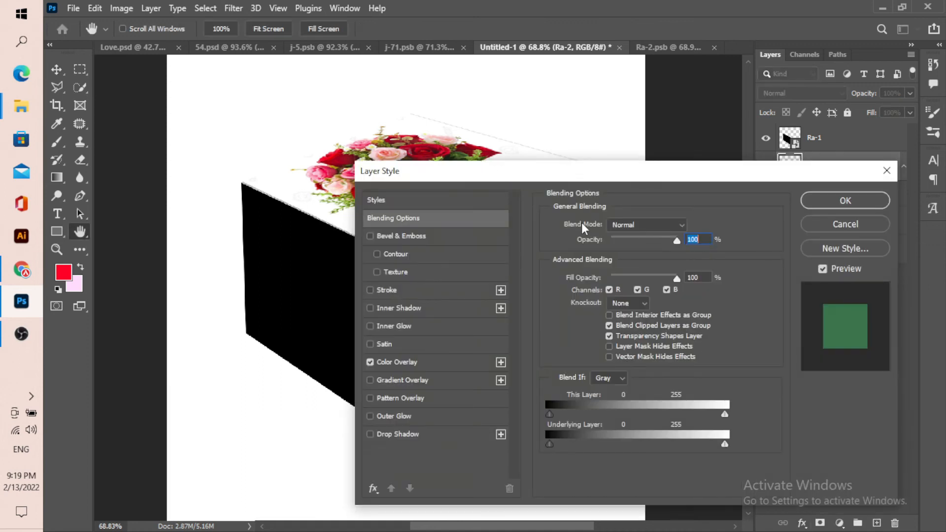
pyautogui.click(396, 362)
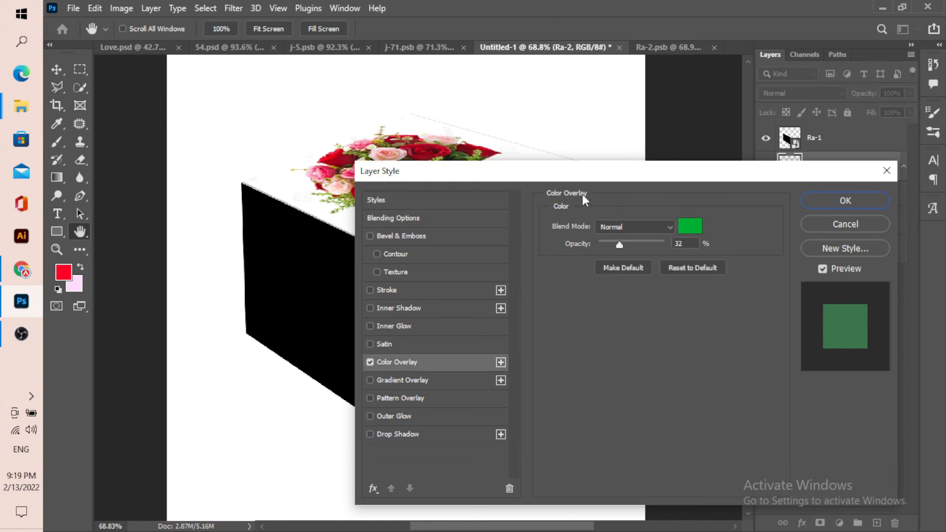
pyautogui.moveTo(594, 179); pyautogui.dragTo(726, 184)
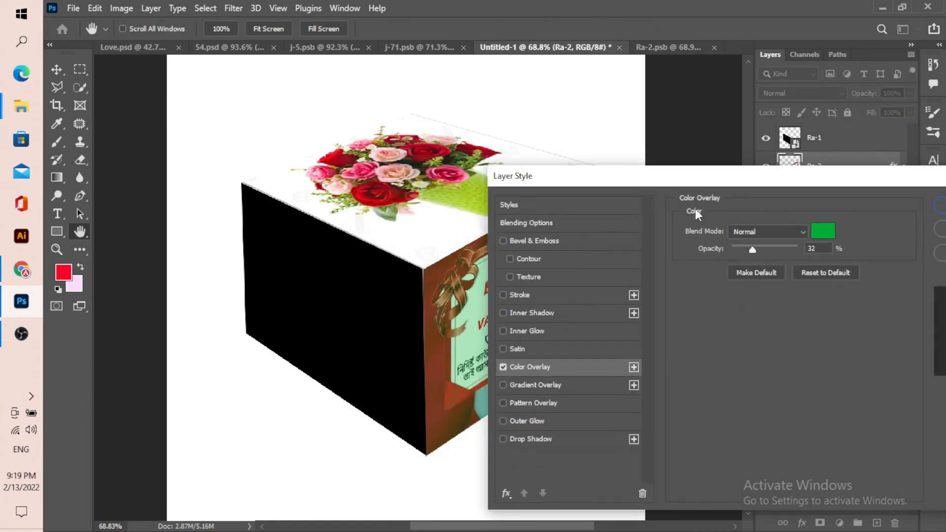
pyautogui.click(503, 367)
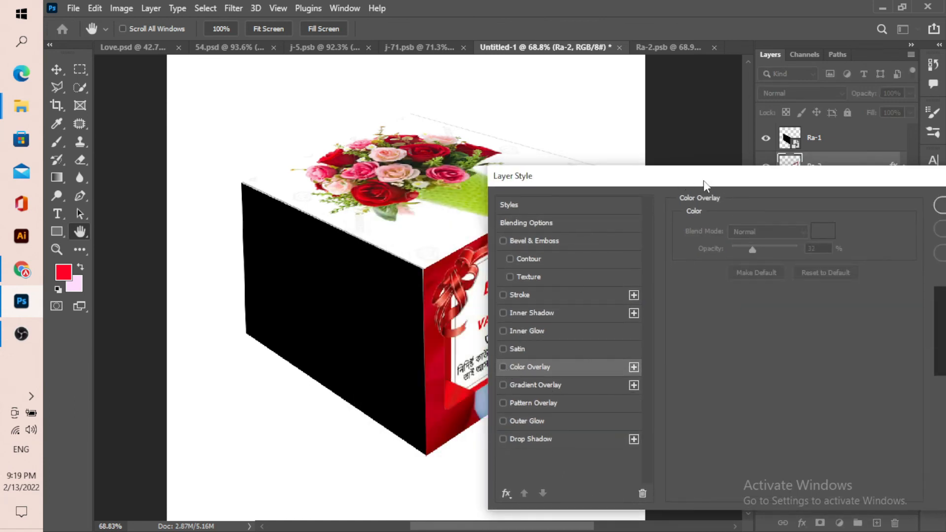
pyautogui.moveTo(704, 184); pyautogui.dragTo(509, 197)
pyautogui.click(771, 220)
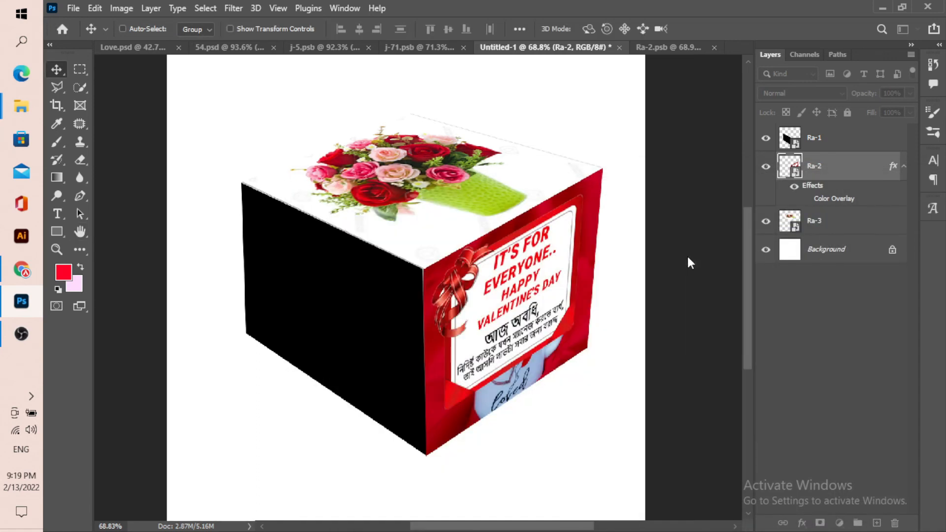
# Identify the black face by toggling Ra-1's visibility, and open the Ra-1 smart object's contents as a docked document.
pyautogui.scroll(-5, 596, 341)
pyautogui.scroll(5, 390, 300)
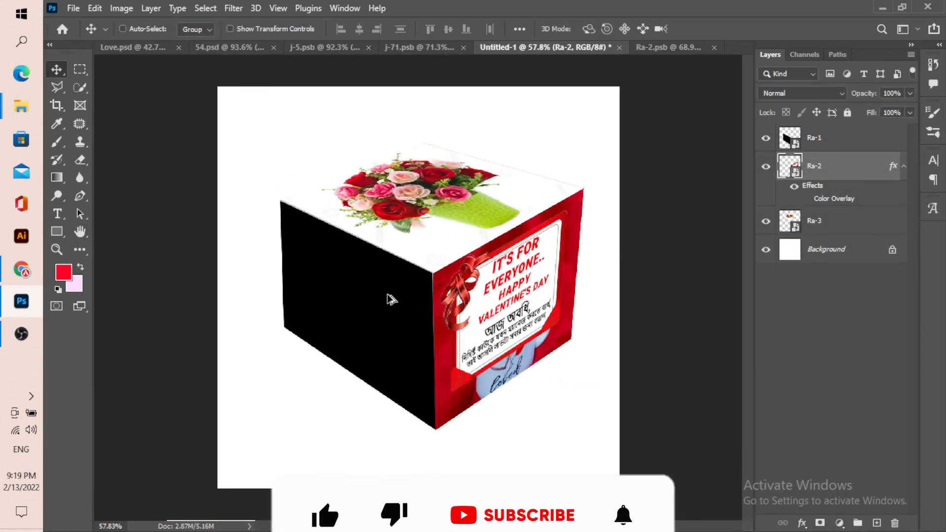
pyautogui.scroll(3, 280, 311)
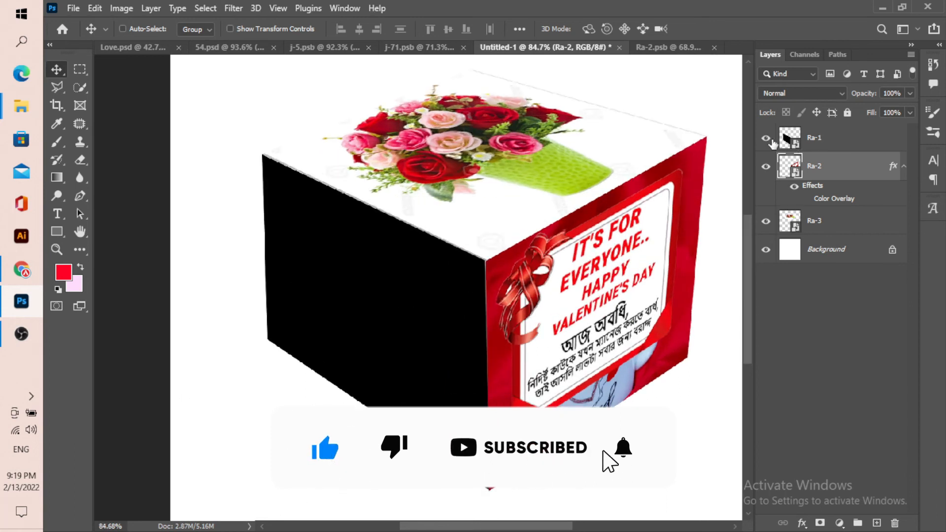
pyautogui.click(765, 139)
pyautogui.click(765, 140)
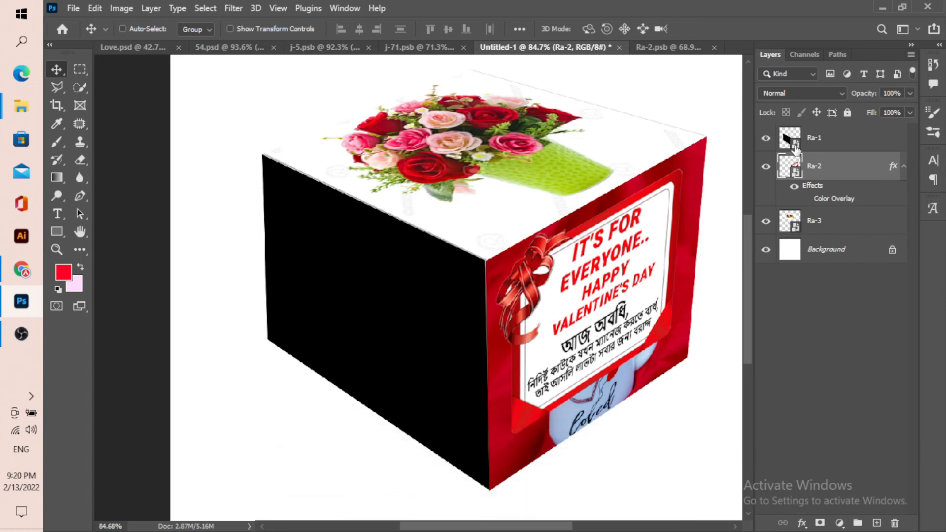
pyautogui.doubleClick(790, 141)
pyautogui.moveTo(299, 64); pyautogui.dragTo(468, 55)
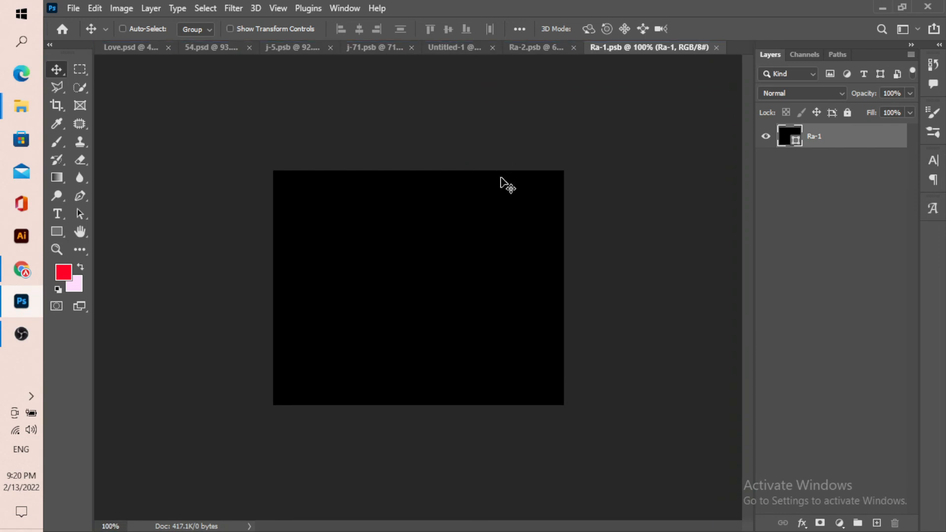
# Find the single red rose artwork in j-71.psb and copy its Layer 1 into Ra-1.psb.
pyautogui.click(286, 49)
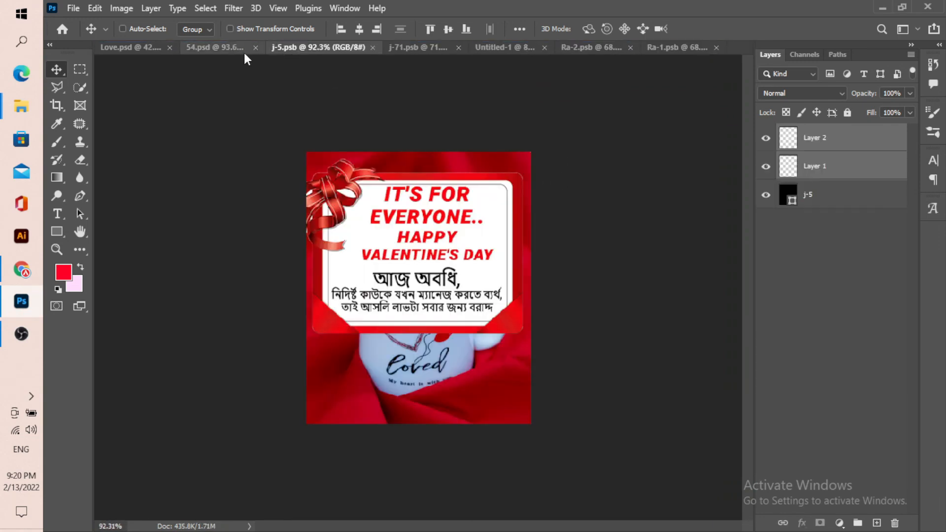
pyautogui.click(226, 48)
pyautogui.click(419, 45)
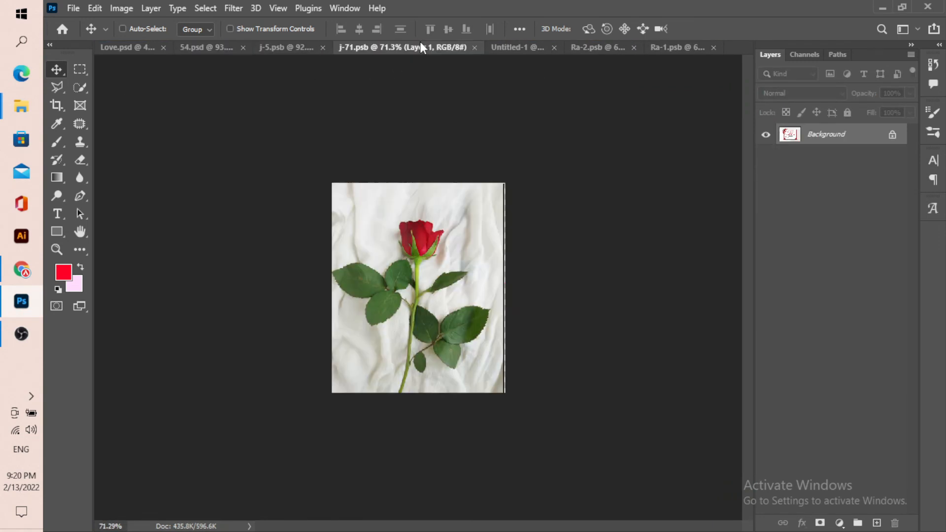
pyautogui.moveTo(423, 268); pyautogui.dragTo(428, 292)
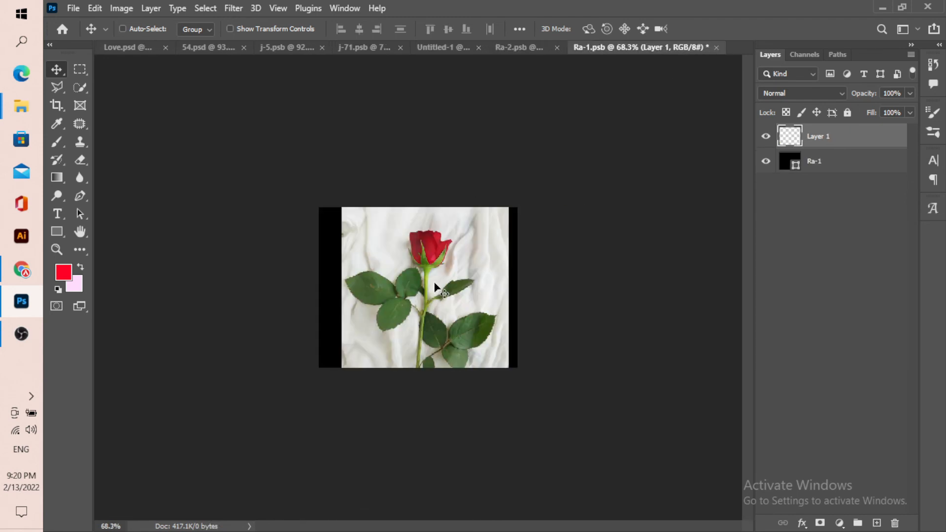
# Transform the rose layer to about 124% width and 91% height, positioning it to cover the whole Ra-1 canvas.
pyautogui.scroll(-2, 445, 236)
pyautogui.scroll(3, 421, 278)
pyautogui.scroll(1, 417, 283)
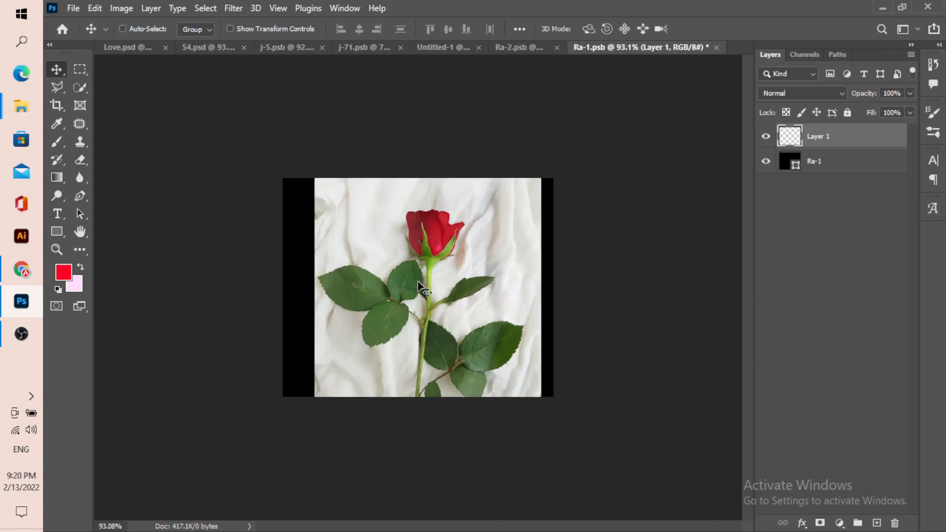
pyautogui.hotkey('ctrl', 't')
pyautogui.scroll(-3, 417, 285)
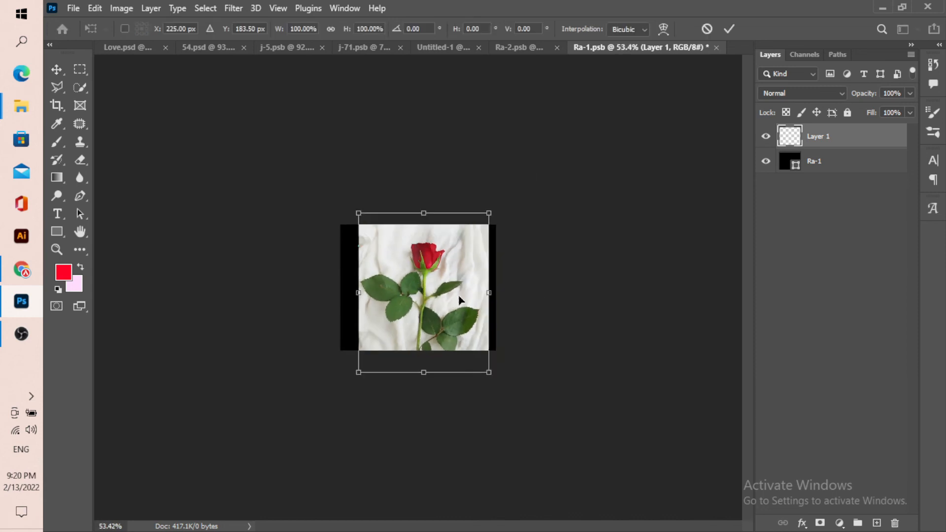
pyautogui.moveTo(494, 292); pyautogui.dragTo(506, 293)
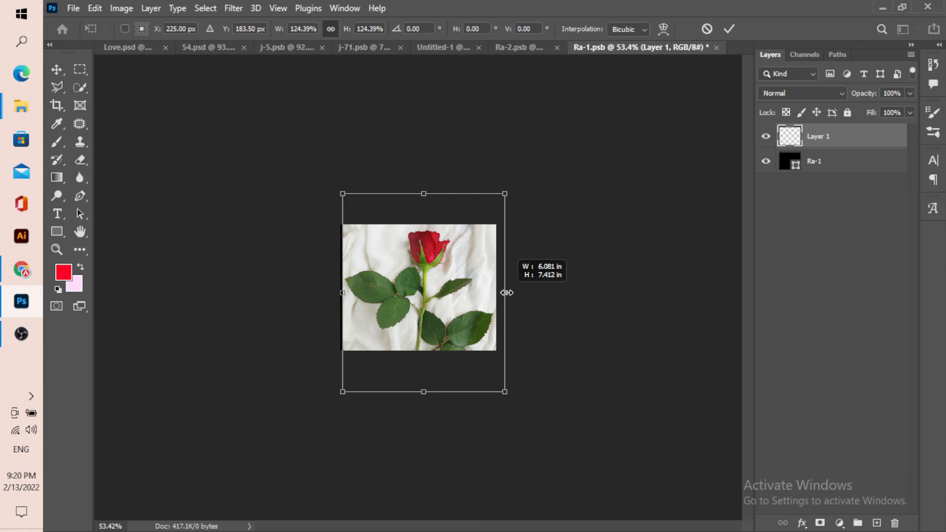
pyautogui.moveTo(426, 329); pyautogui.dragTo(417, 294)
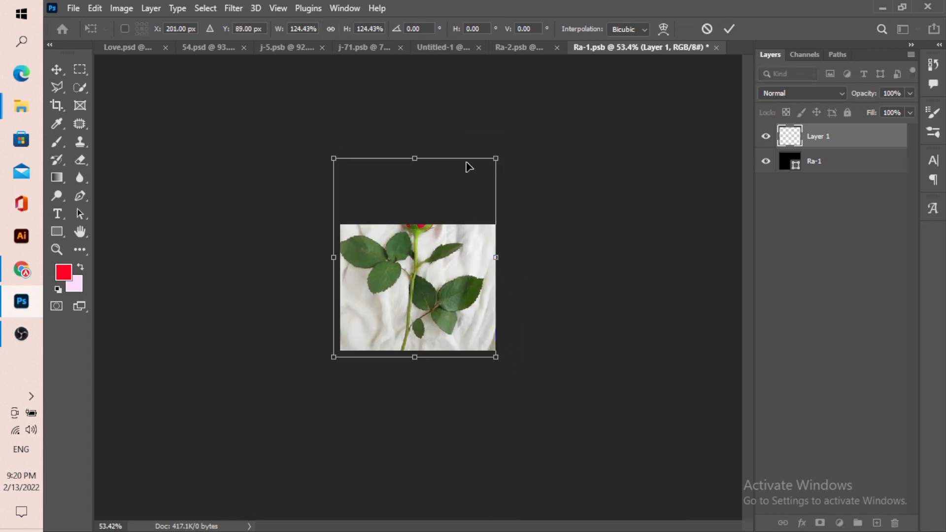
pyautogui.moveTo(414, 161); pyautogui.dragTo(415, 212)
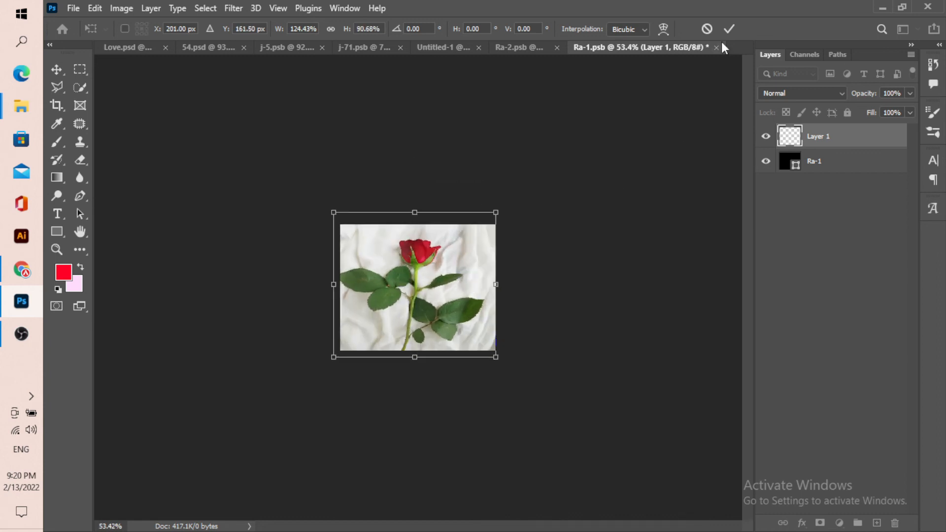
pyautogui.click(730, 29)
# Save Ra-1.psb and return to the Untitled-1 document.
pyautogui.scroll(-2, 436, 266)
pyautogui.scroll(2, 435, 266)
pyautogui.hotkey('ctrl', 's')
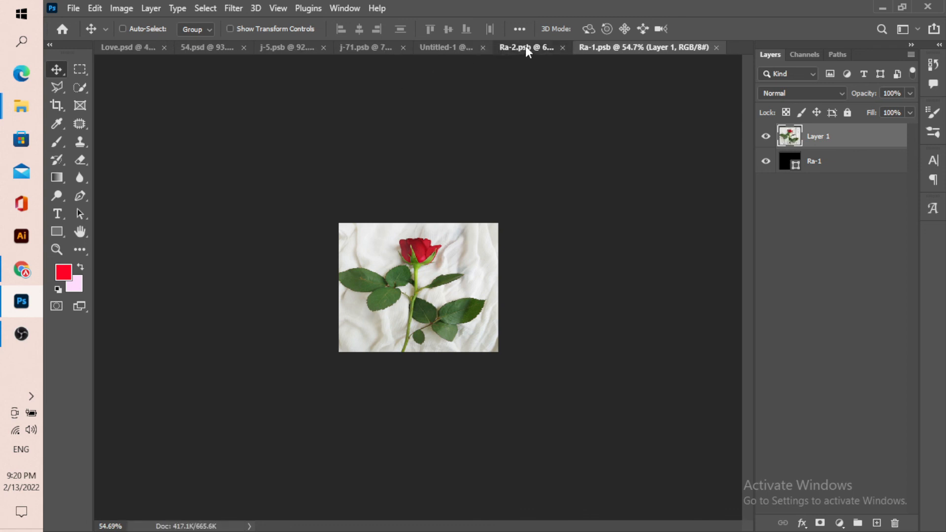
pyautogui.click(527, 50)
pyautogui.click(466, 50)
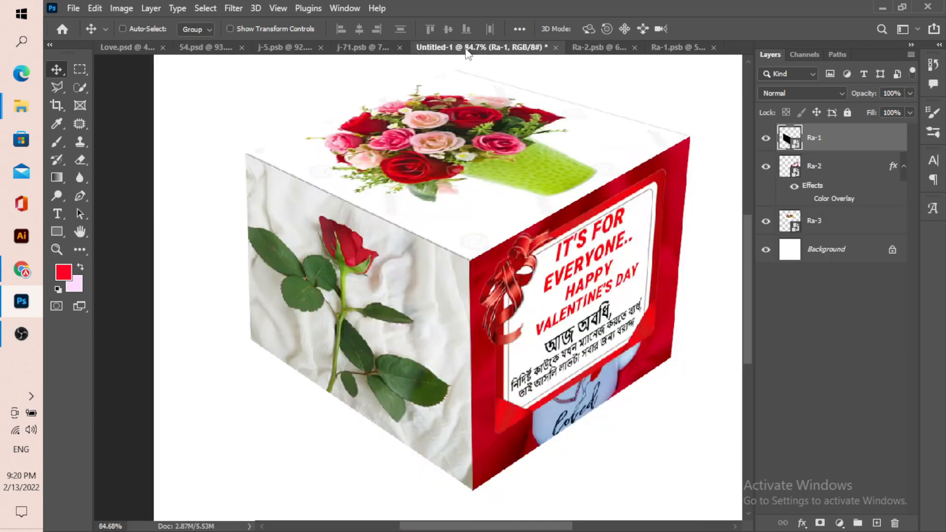
# Examine the rose, bouquet and card artwork on the three box faces at different magnifications.
pyautogui.scroll(-3, 545, 288)
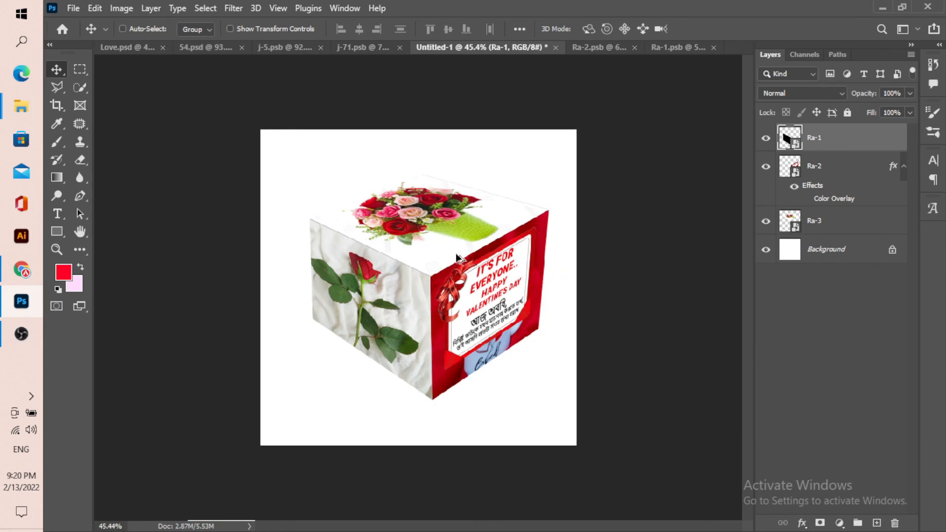
pyautogui.scroll(1, 457, 256)
pyautogui.scroll(-2, 443, 249)
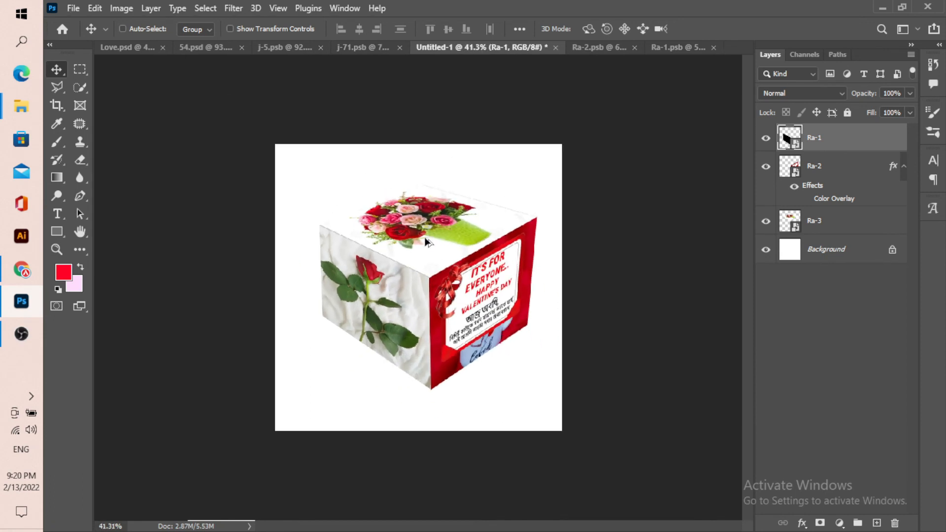
pyautogui.scroll(2, 427, 242)
pyautogui.scroll(-1, 428, 244)
pyautogui.scroll(2, 433, 251)
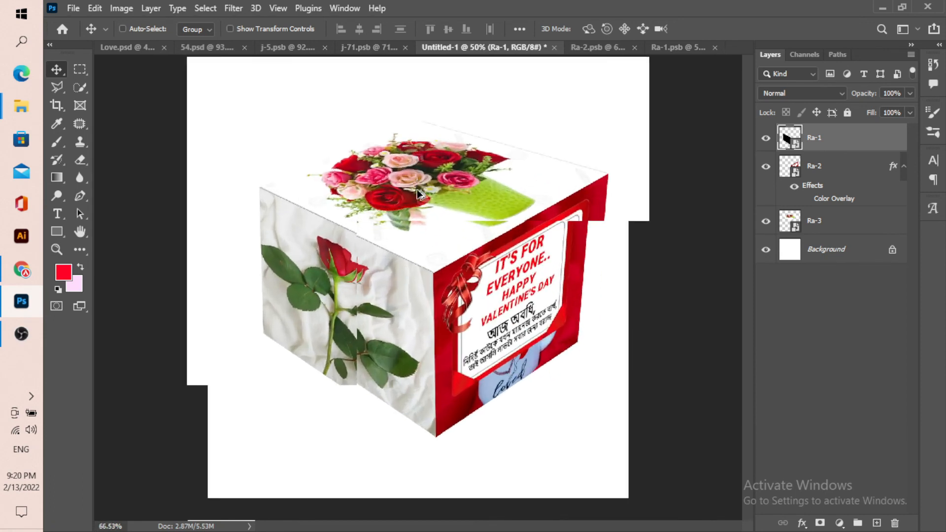
pyautogui.scroll(-2, 444, 267)
pyautogui.scroll(-1, 443, 269)
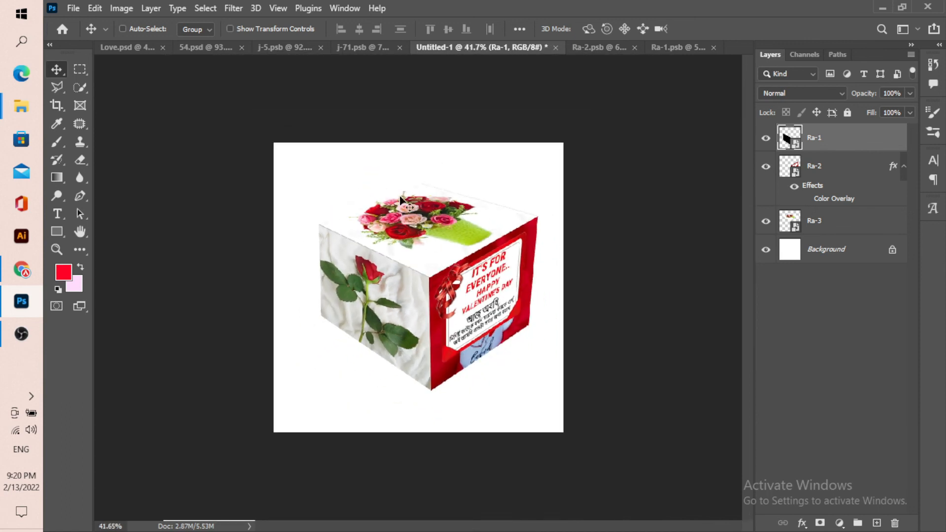
pyautogui.scroll(2, 401, 195)
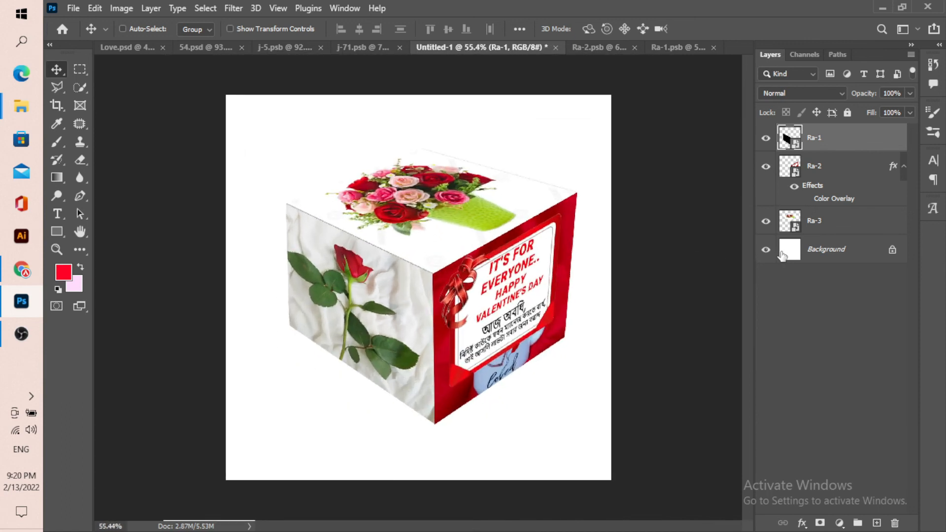
# Check the Background by toggling its visibility, and convert it into a regular layer named Layer 0.
pyautogui.click(765, 250)
pyautogui.click(766, 250)
pyautogui.doubleClick(789, 257)
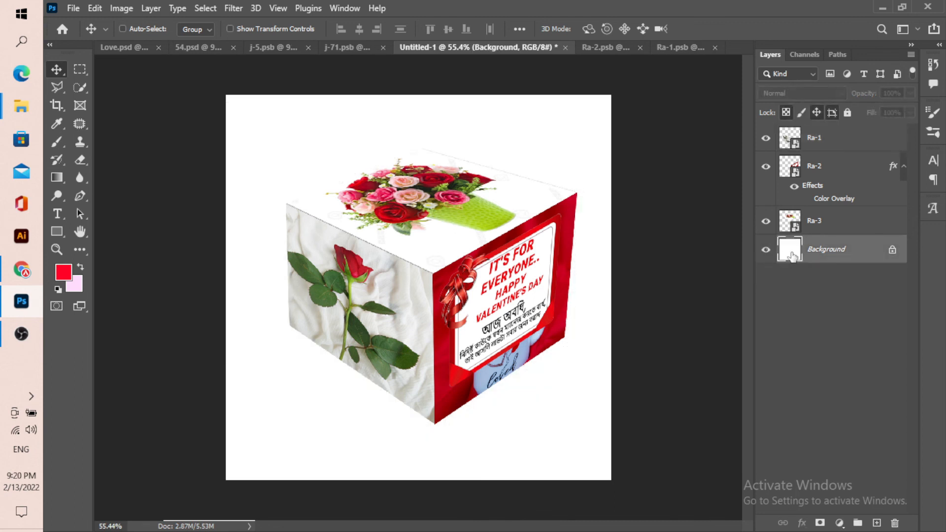
pyautogui.click(586, 164)
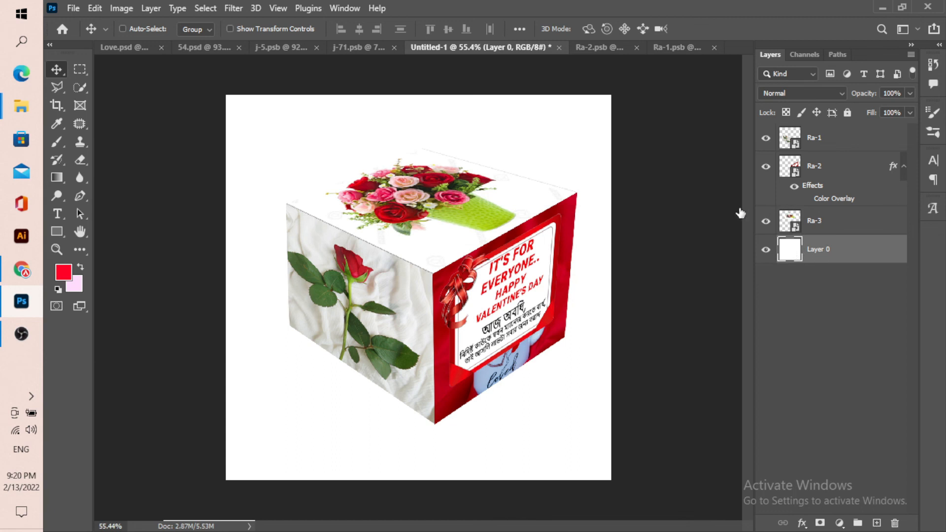
# Apply a Color Overlay to Layer 0 at 32% opacity, using red c60021 sampled from the box's card face.
pyautogui.doubleClick(788, 246)
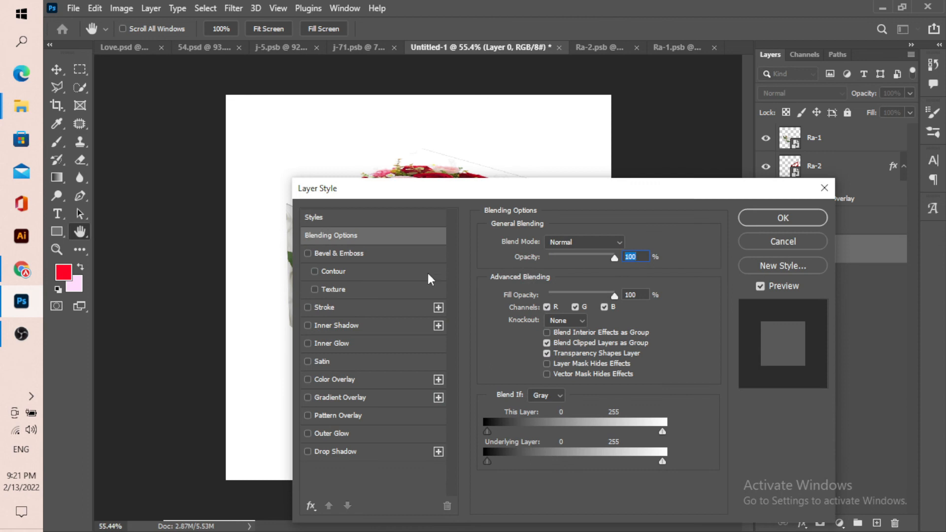
pyautogui.moveTo(452, 197); pyautogui.dragTo(707, 195)
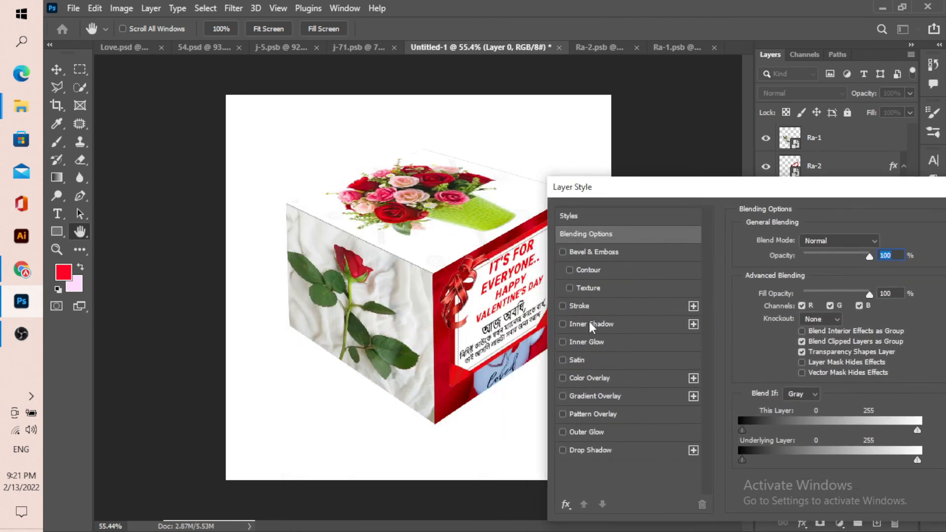
pyautogui.click(587, 379)
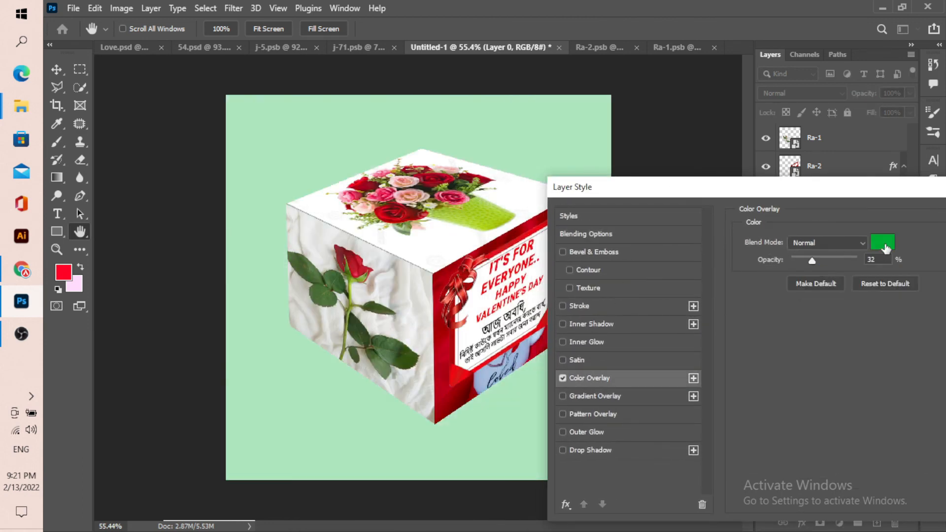
pyautogui.click(883, 242)
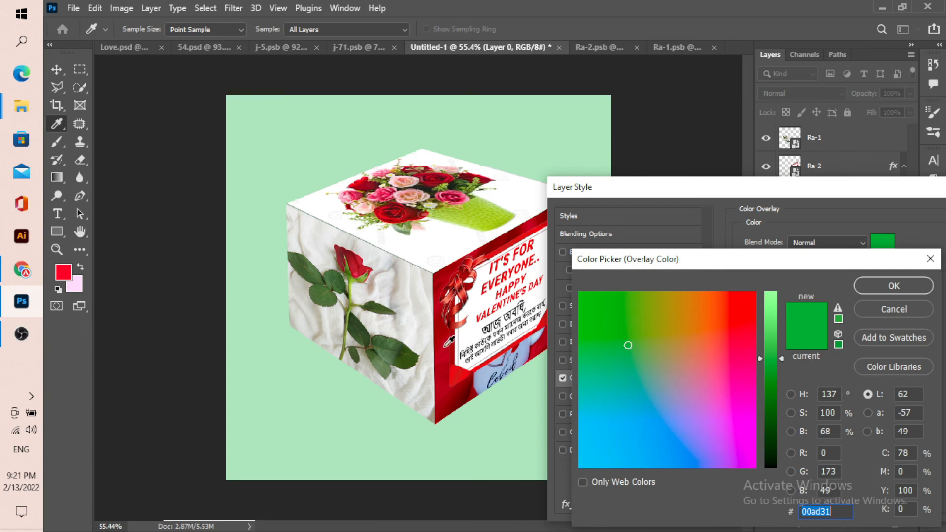
pyautogui.click(446, 345)
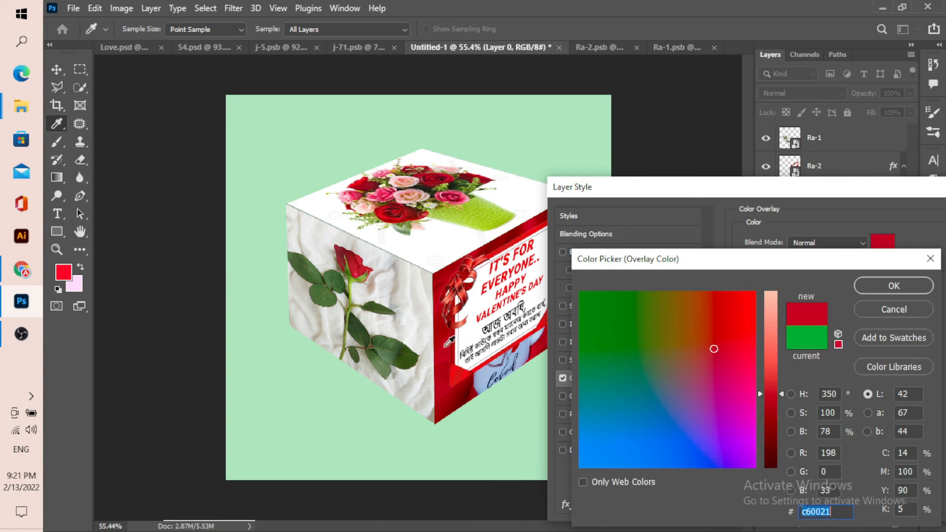
pyautogui.click(885, 290)
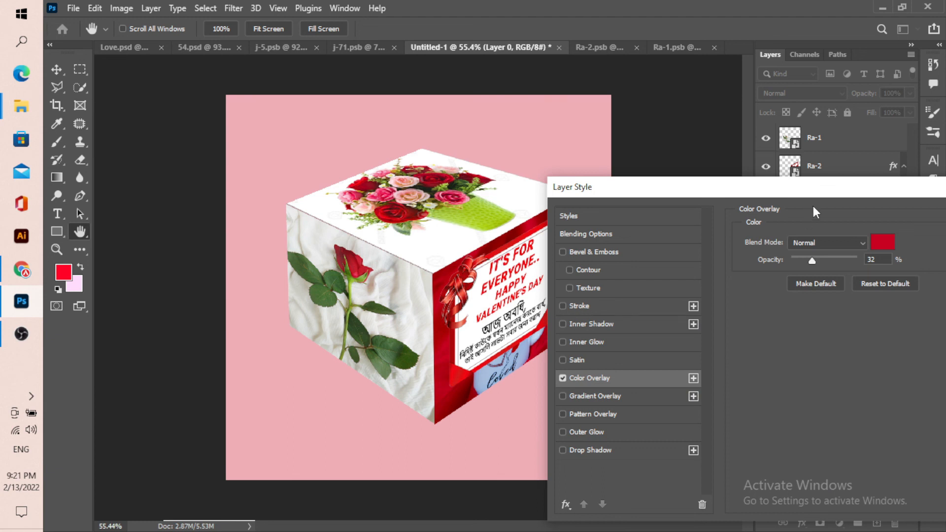
pyautogui.moveTo(812, 187); pyautogui.dragTo(608, 195)
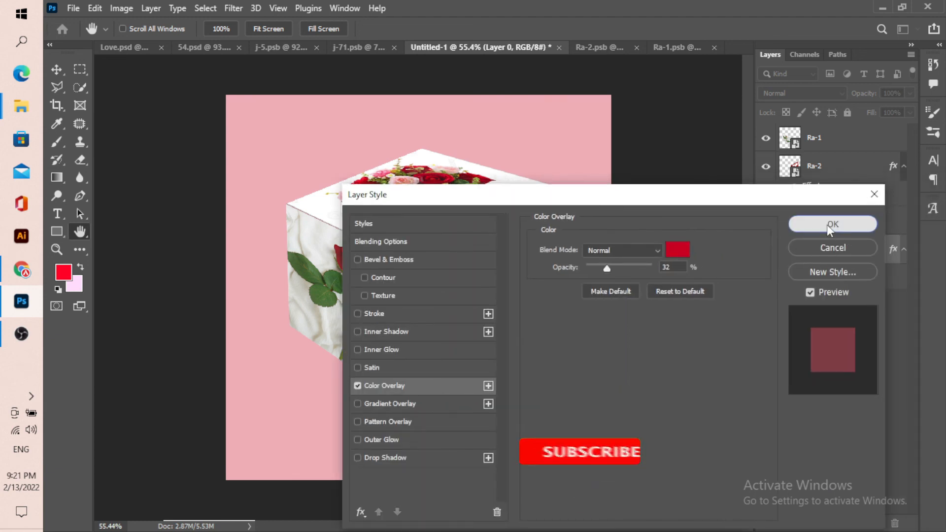
pyautogui.click(828, 227)
# Hide the tools and panels and examine the finished gift box against the pink background.
pyautogui.scroll(-3, 503, 286)
pyautogui.scroll(3, 503, 285)
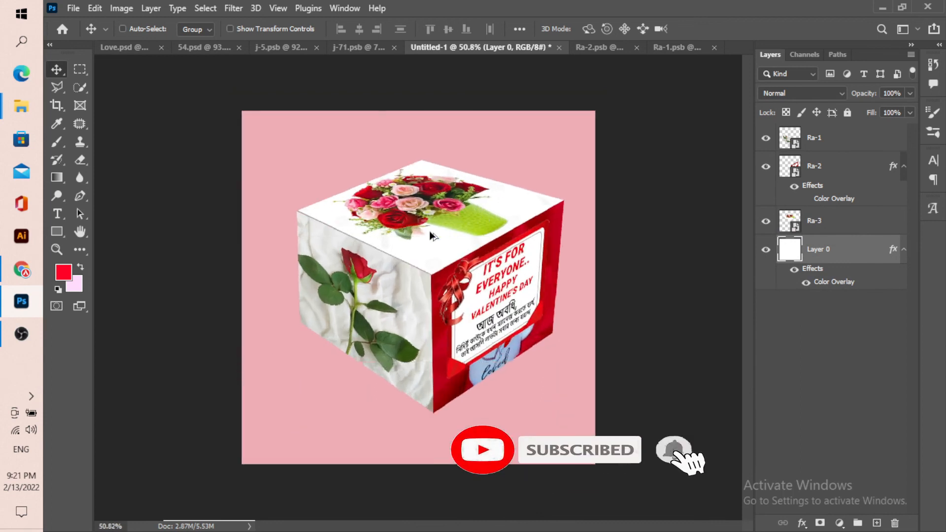
pyautogui.press('Tab')
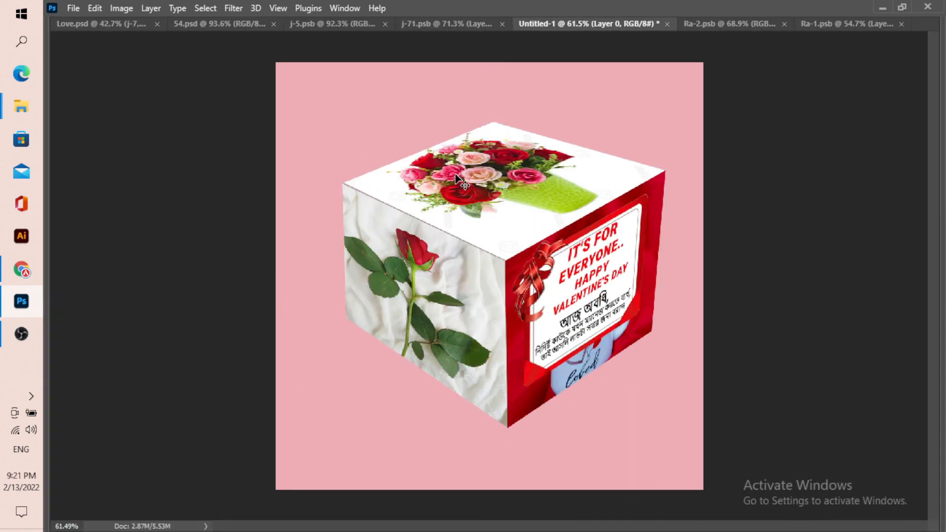
pyautogui.scroll(1, 532, 211)
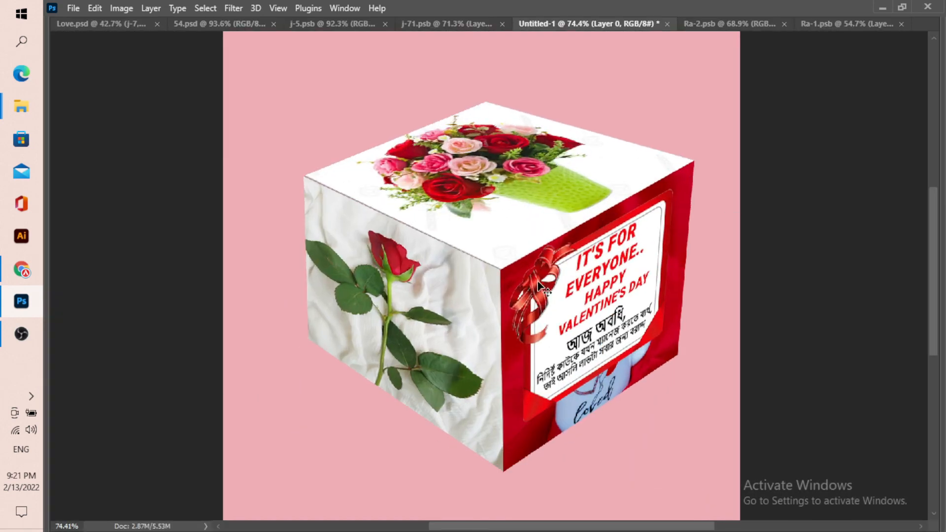
pyautogui.scroll(-2, 539, 288)
pyautogui.scroll(2, 558, 191)
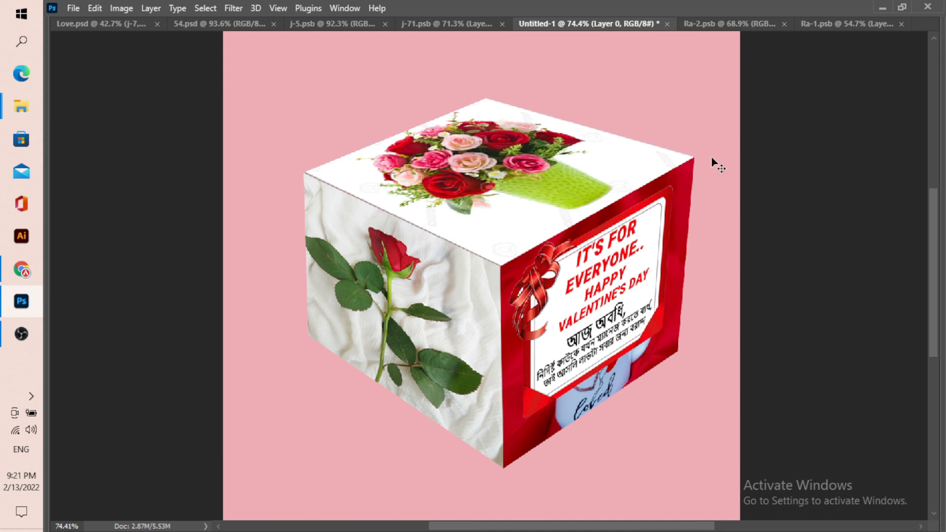
pyautogui.scroll(-1, 561, 281)
pyautogui.scroll(1, 558, 278)
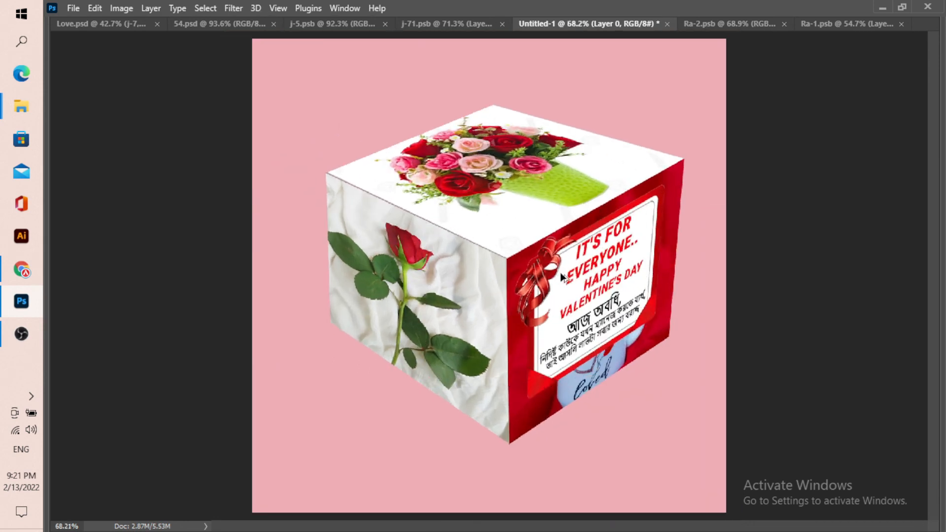